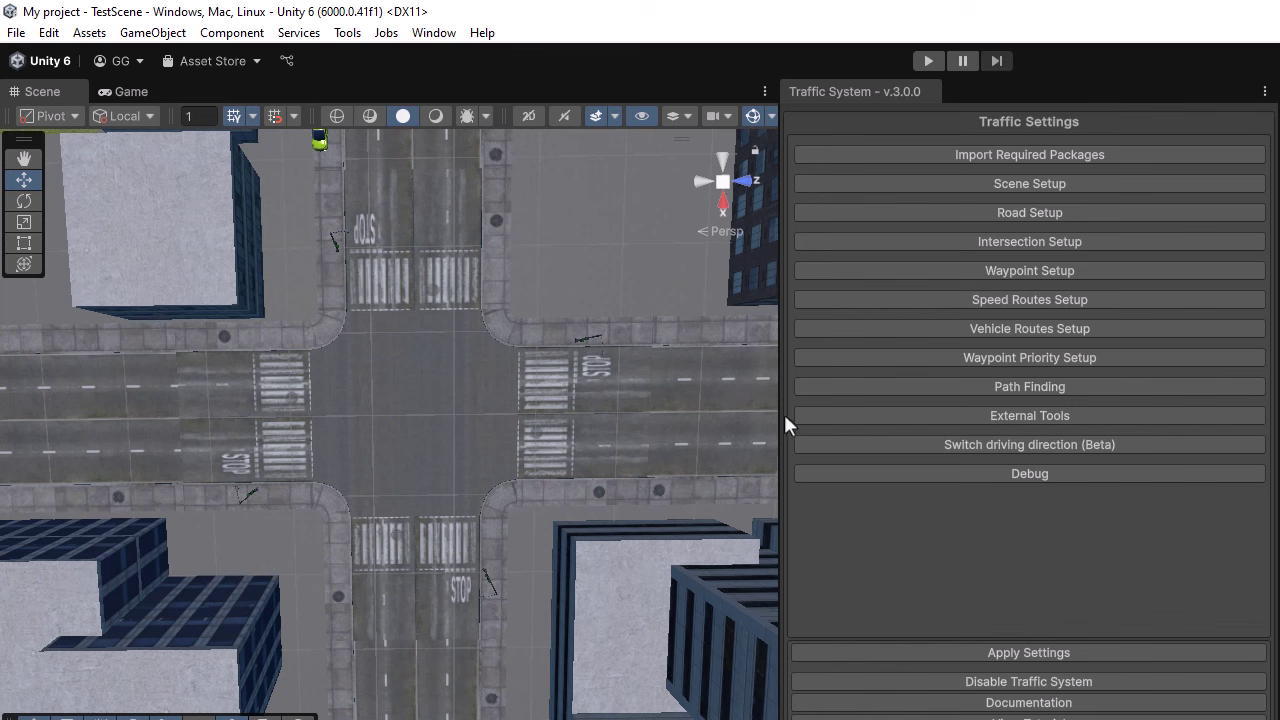
Create a new traffic lights intersection in the Traffic System's intersection setup for the four-way junction
drag(776, 418, 866, 418)
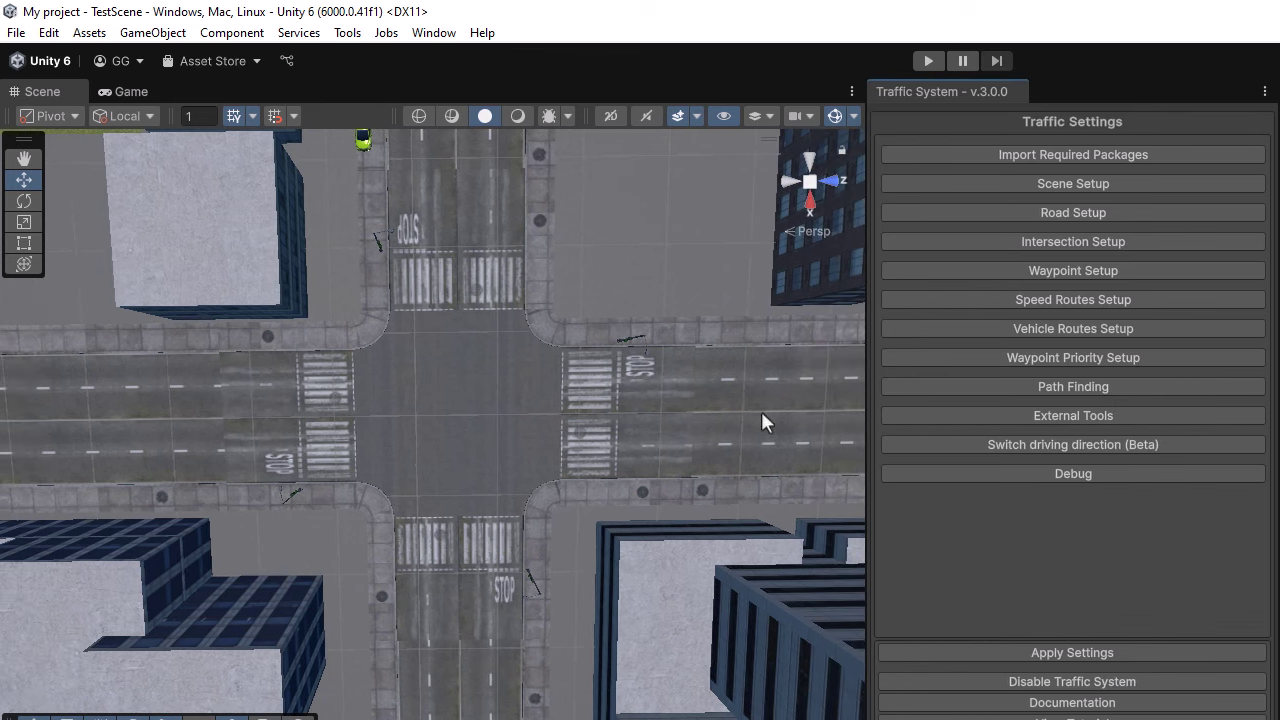
scroll(629, 423, up, 2)
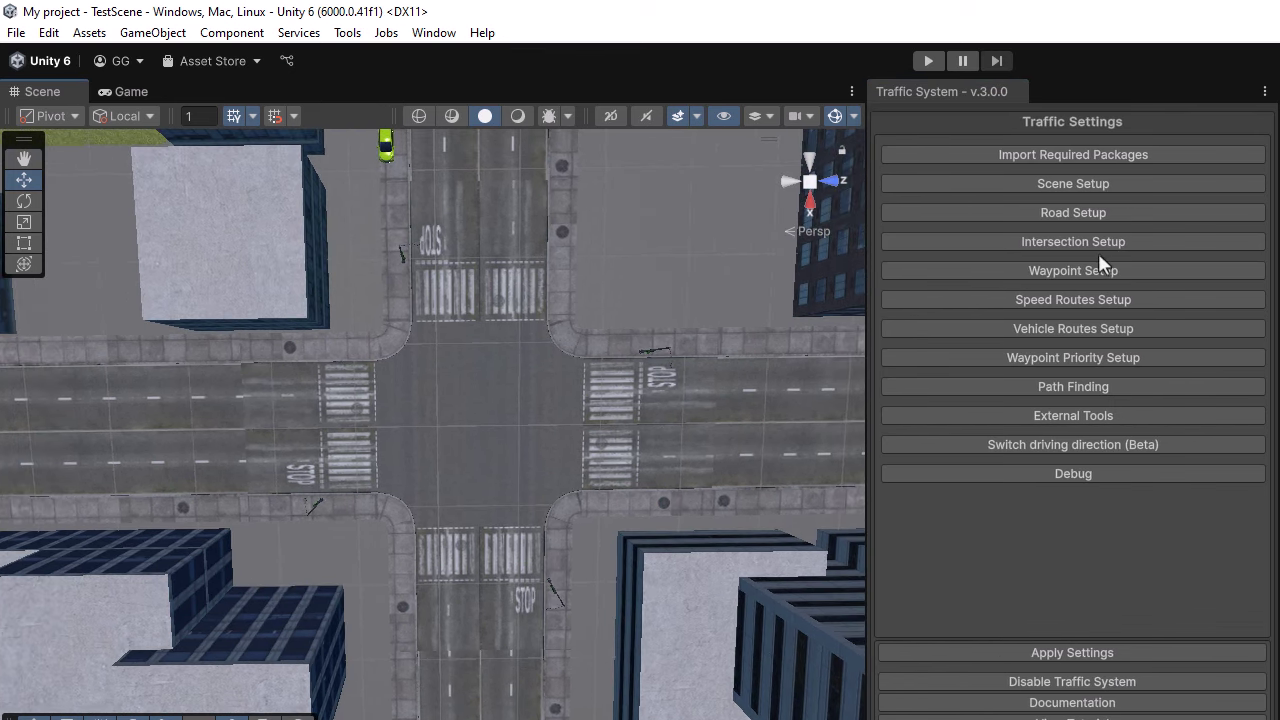
click(1099, 242)
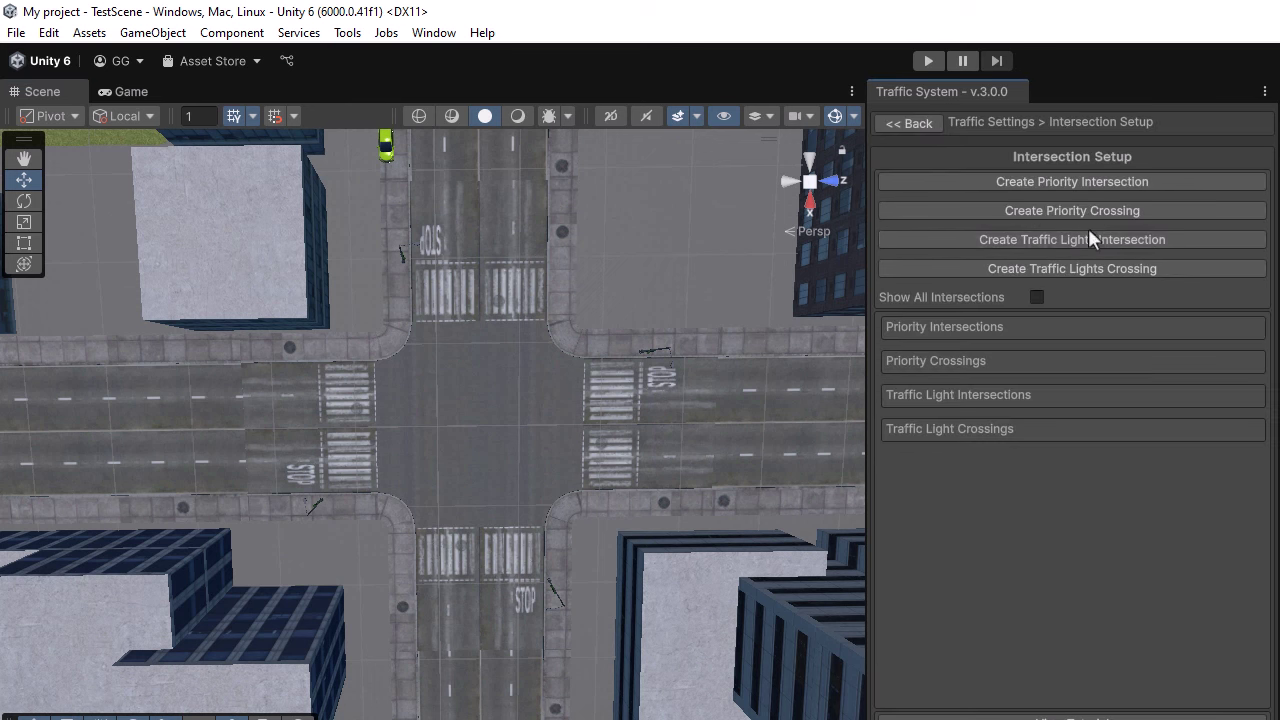
click(1090, 242)
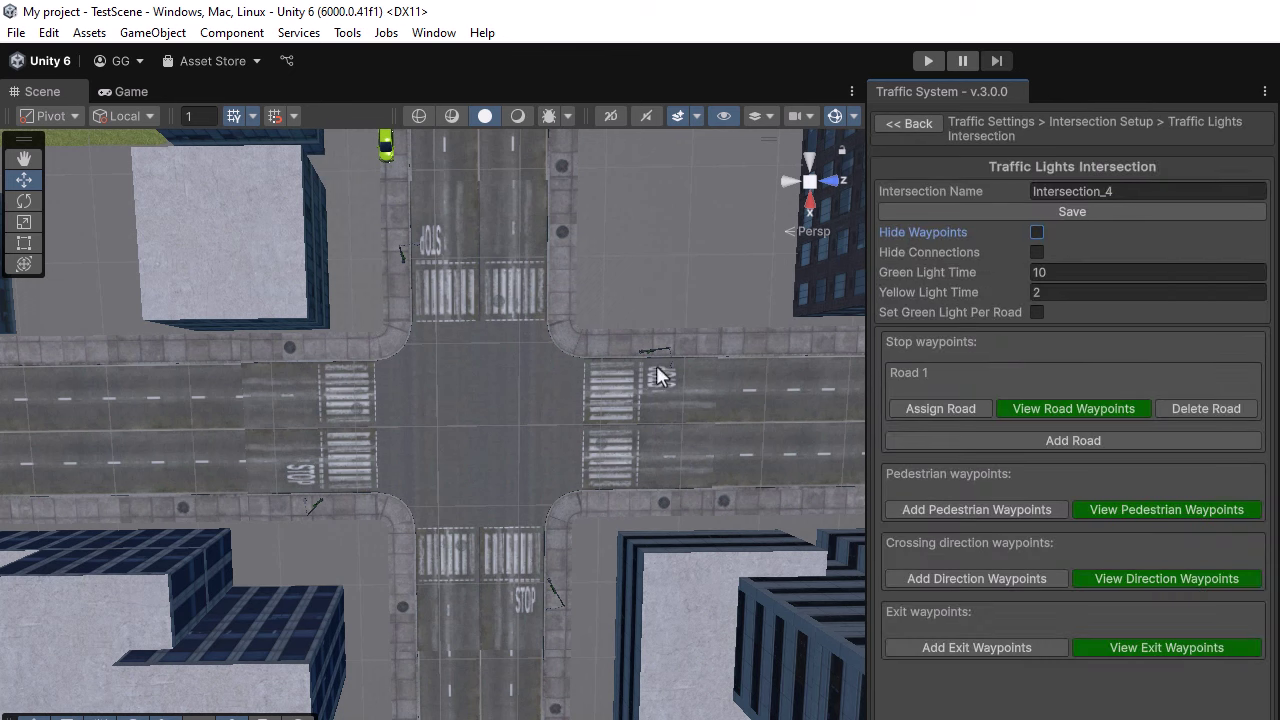
Assign Road_3-Lane_2-Out and Road_3-Lane_0-Out, just before the junction's crosswalk, as the stop waypoints of Road 1
click(951, 406)
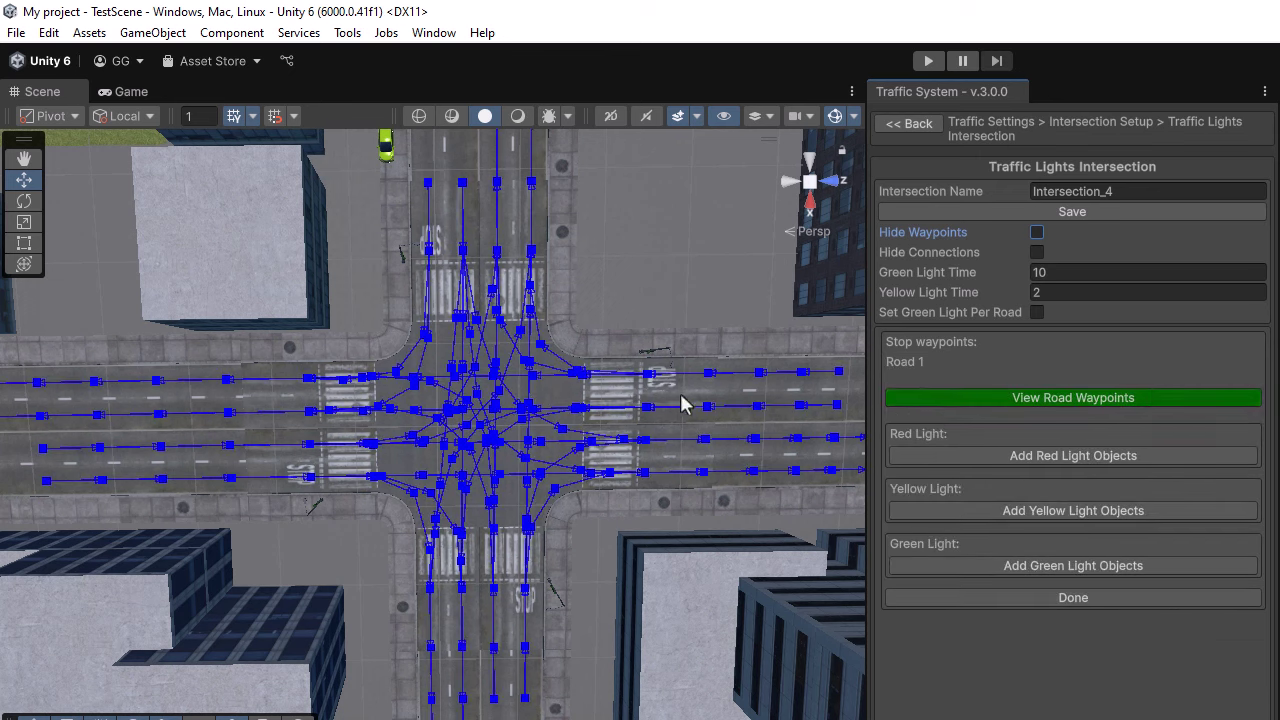
click(647, 374)
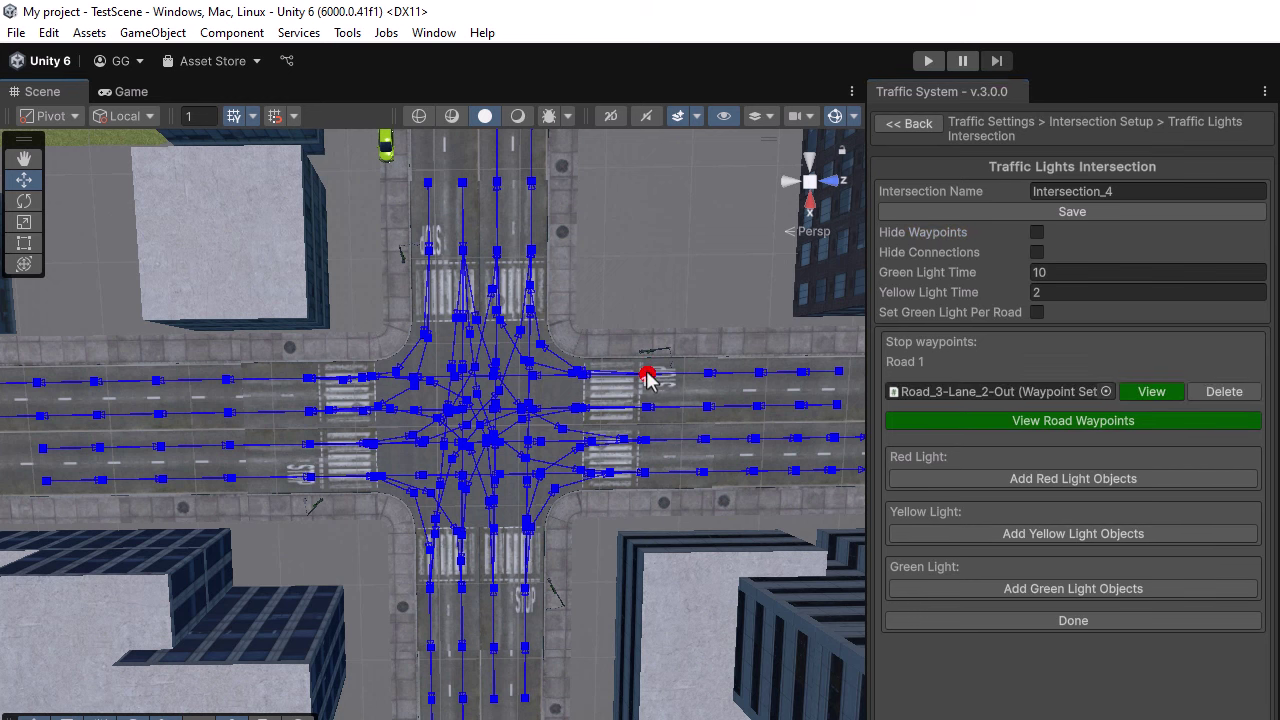
click(647, 408)
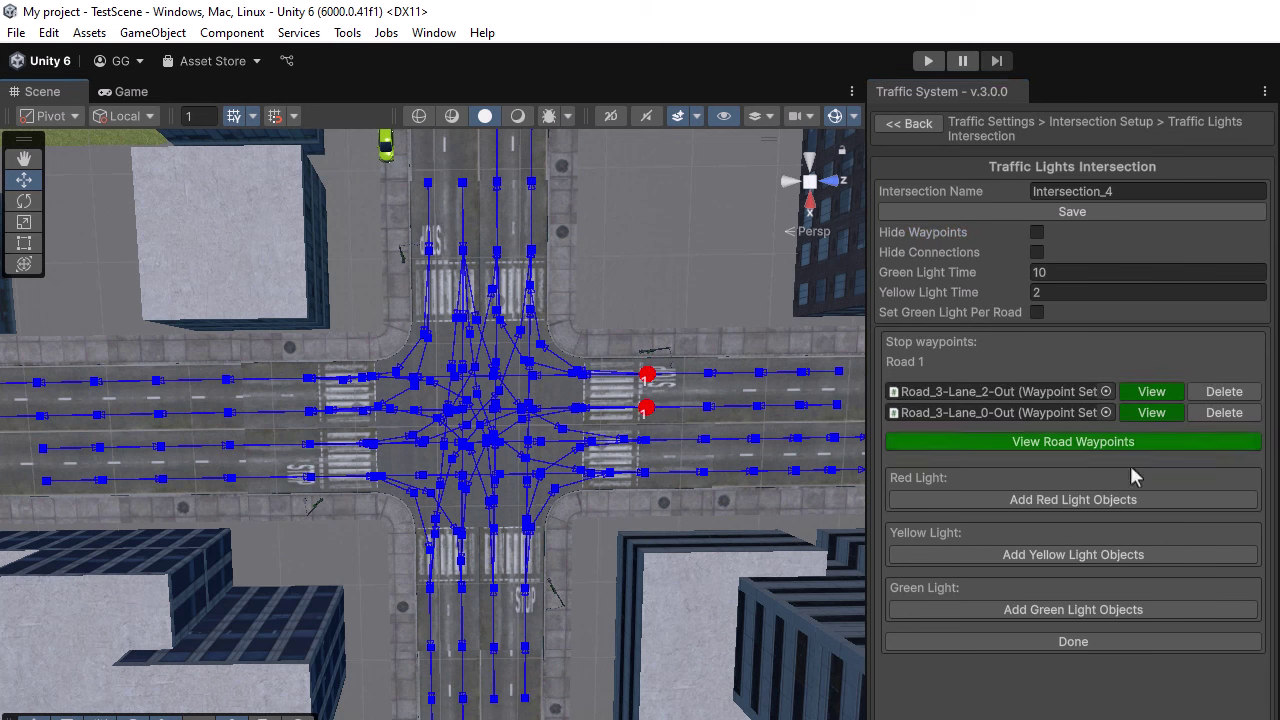
click(1071, 645)
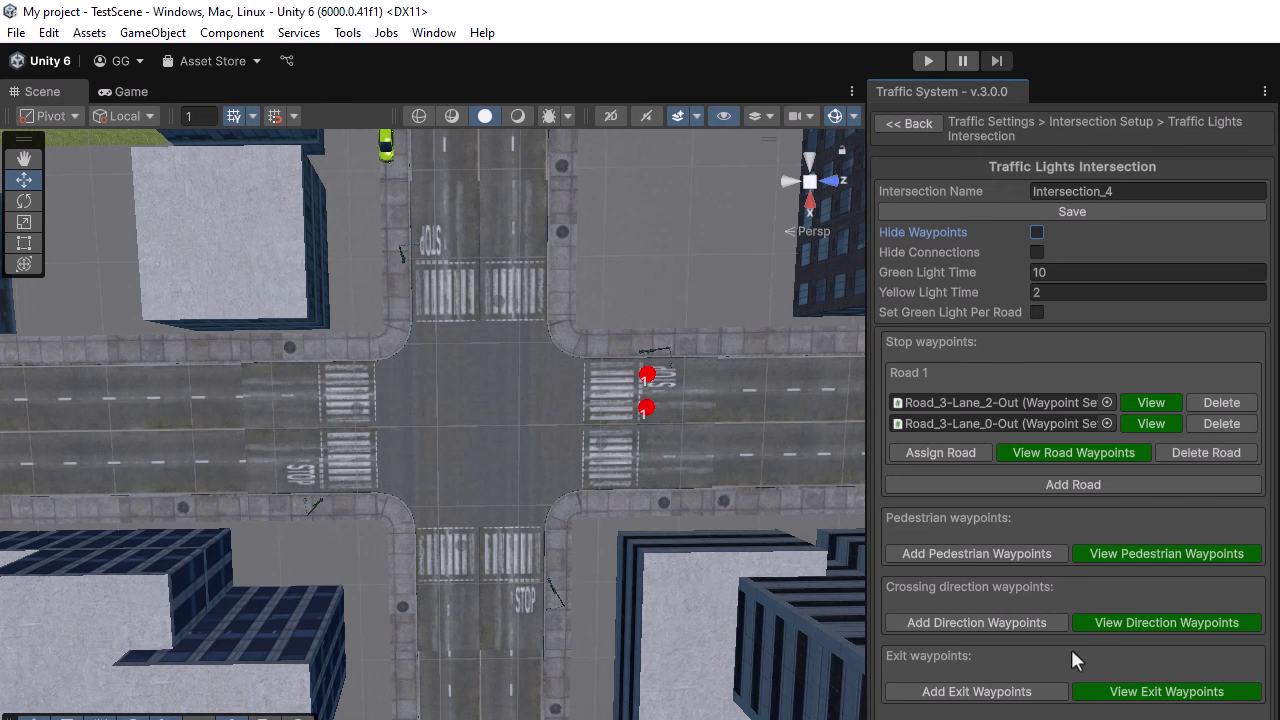
Add Road 2 to the intersection and assign Road_4-Lane_2-Out and Road_4-Lane_0-Out as its stop waypoints
click(943, 484)
click(960, 518)
click(428, 248)
click(462, 248)
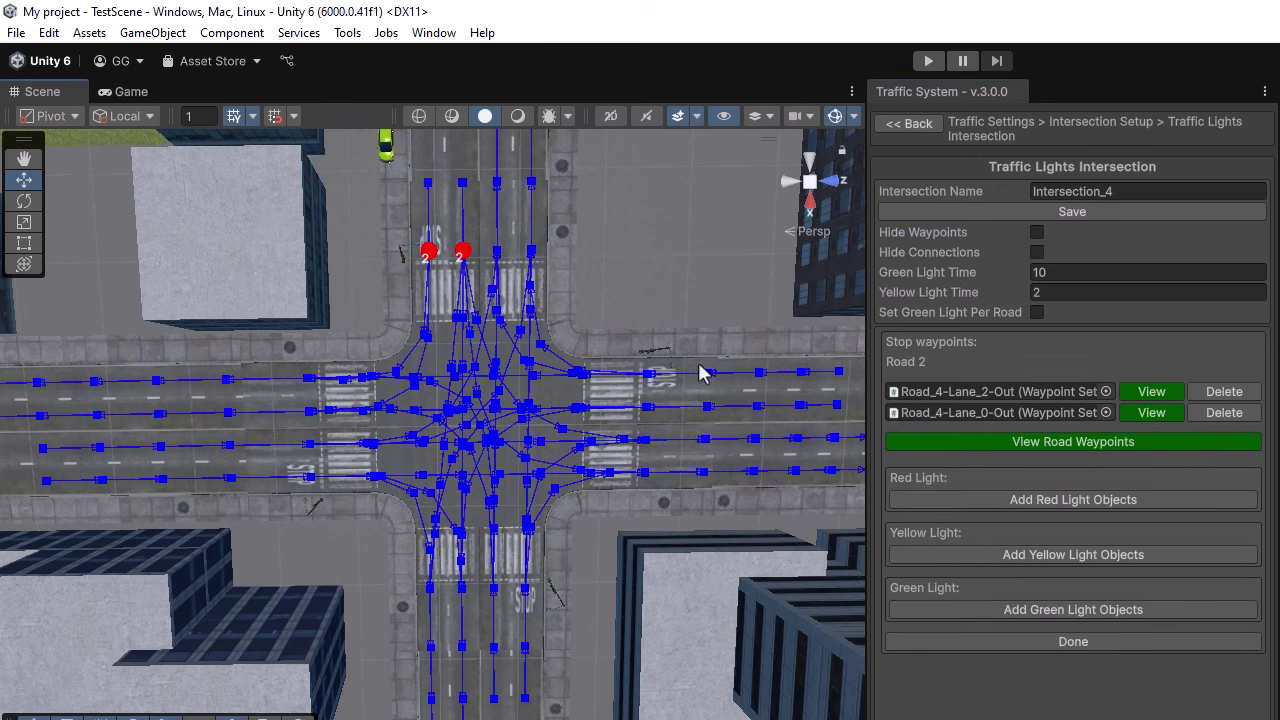
click(1071, 640)
Add Road 3 to the intersection and assign Road_1-Lane_0-Out and Road_1-Lane_2-Out as its stop waypoints
click(1022, 597)
click(940, 631)
click(309, 449)
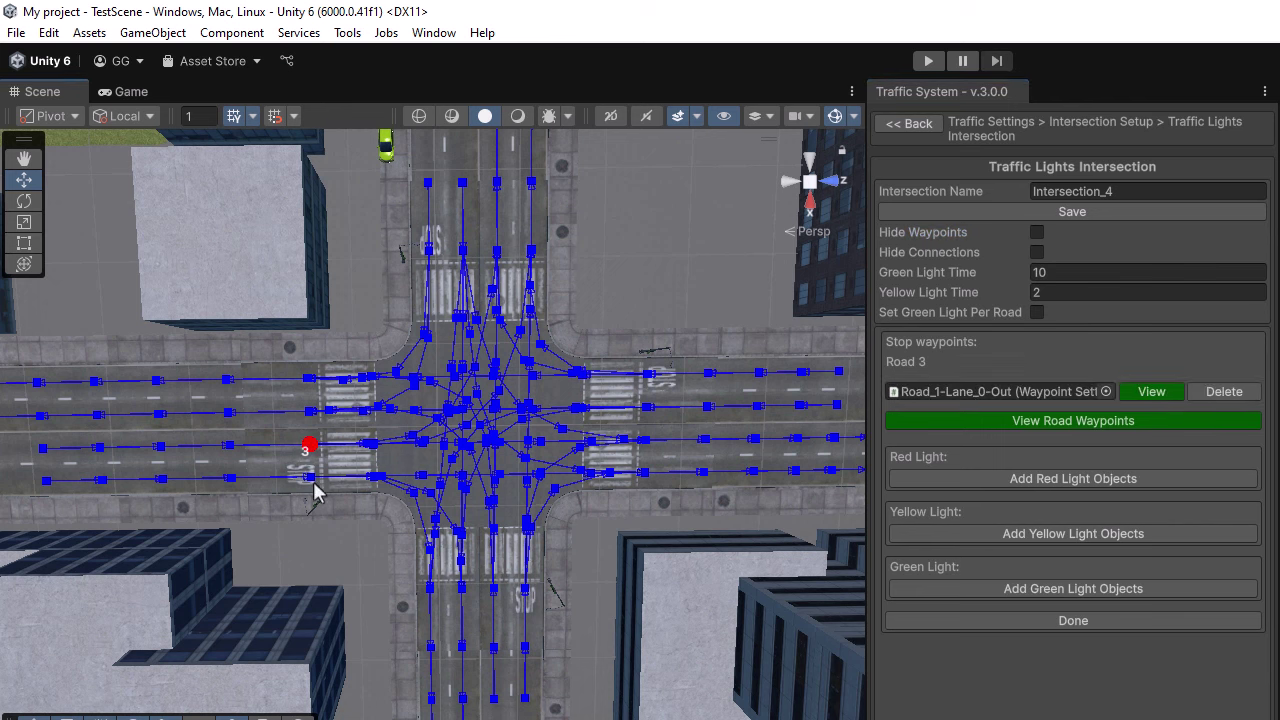
click(309, 478)
click(1053, 642)
Add Road 4 to the intersection and assign Road_2-Lane_0-Out and Road_2-Lane_2-Out as its stop waypoints
click(940, 503)
click(938, 540)
click(492, 590)
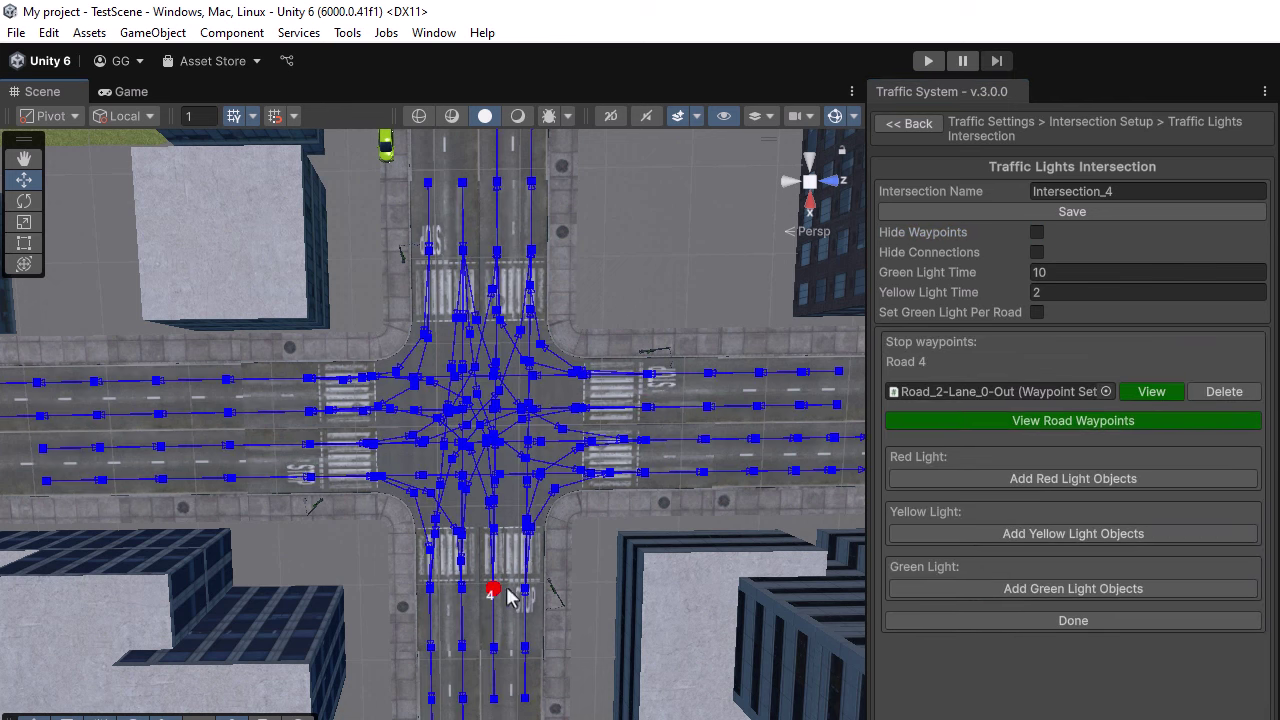
click(525, 590)
click(1040, 640)
Add the eight pedestrian stop waypoints on the sidewalks at both ends of the junction's four crosswalks
scroll(996, 411, down, 5)
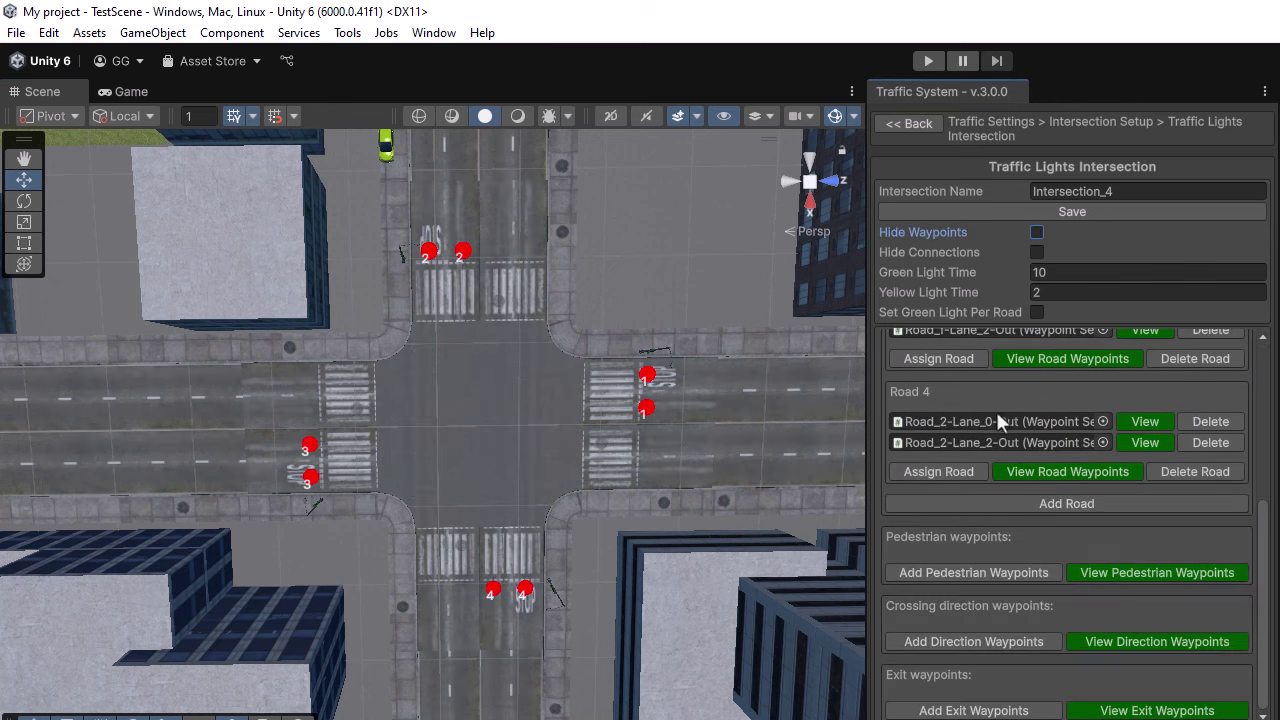
click(948, 572)
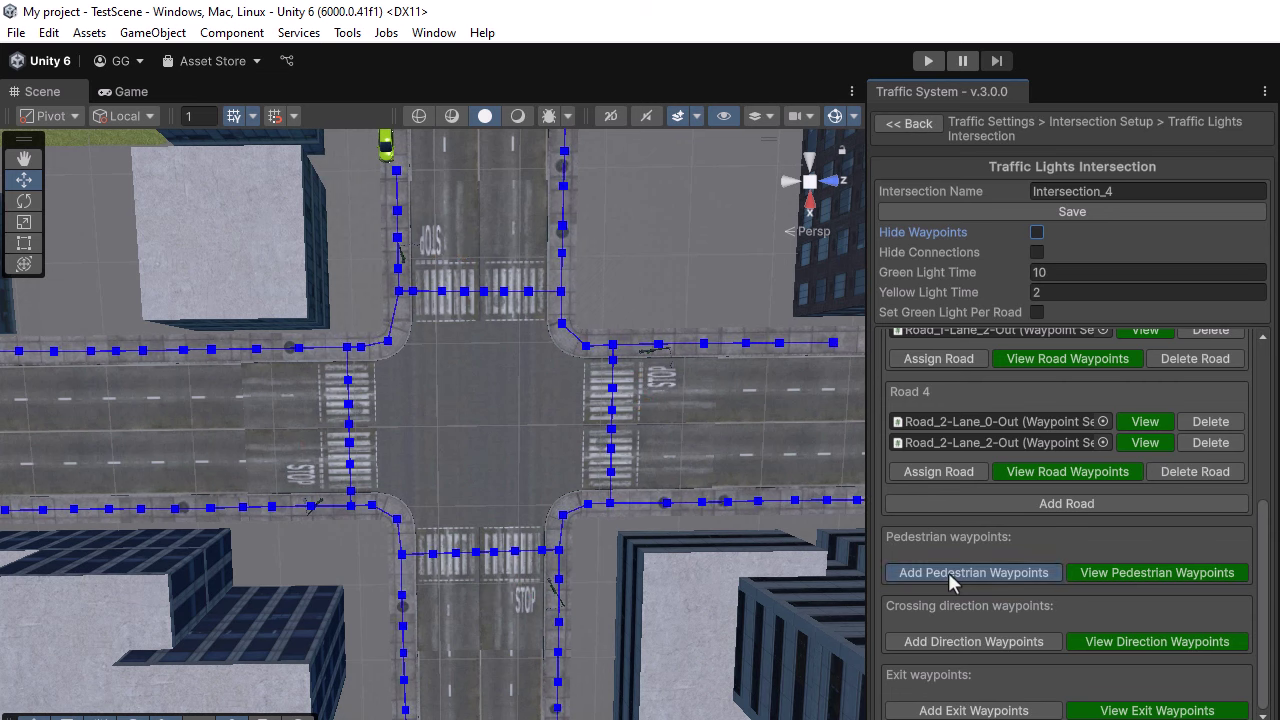
click(610, 503)
click(612, 346)
click(560, 292)
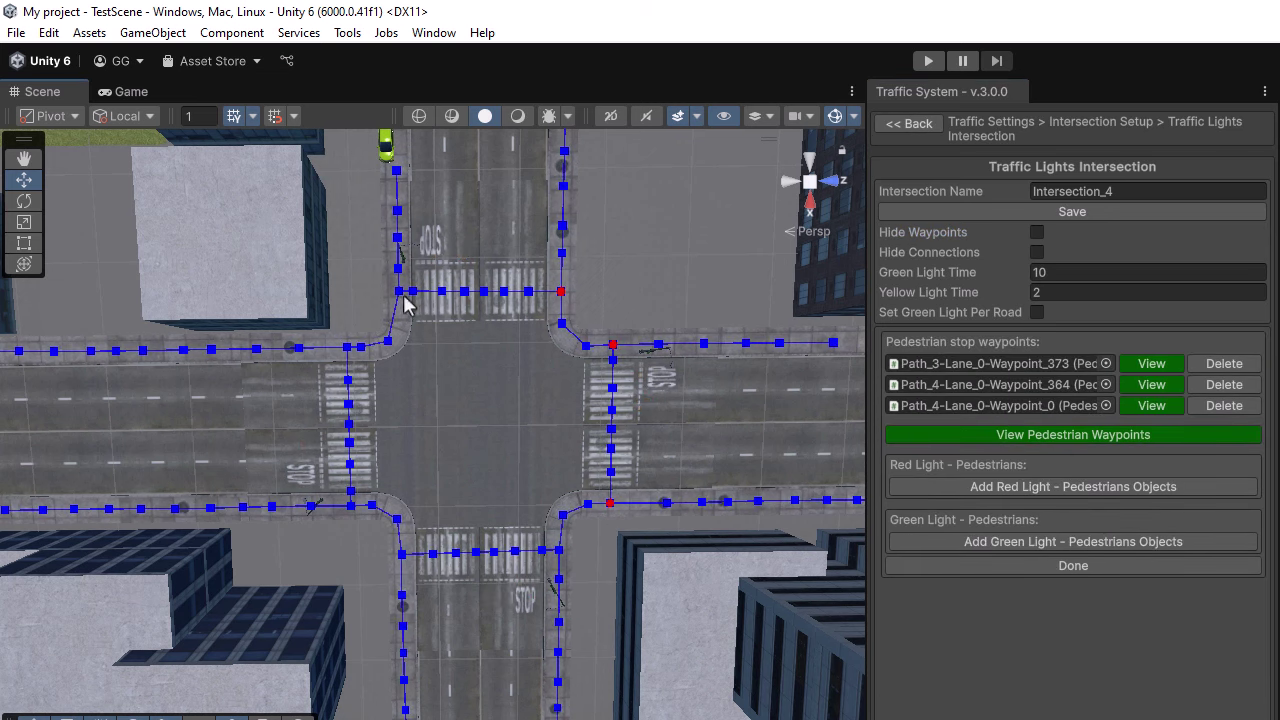
click(399, 292)
click(346, 348)
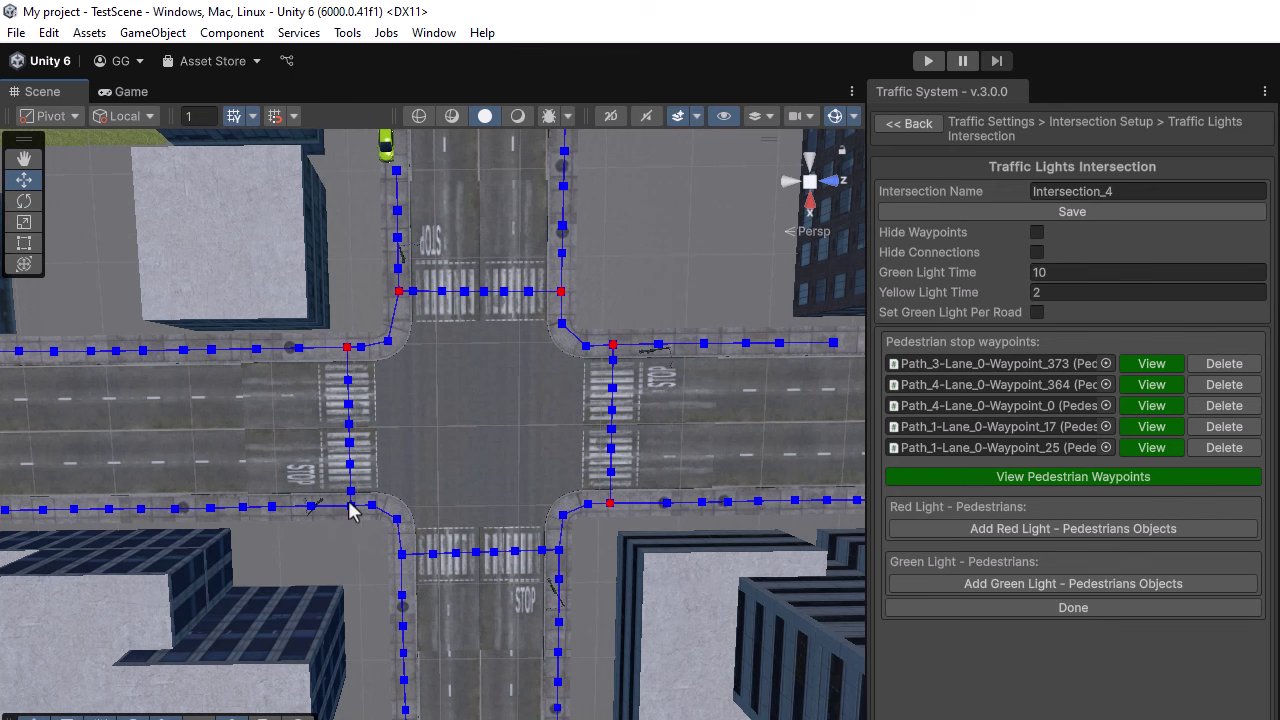
click(350, 506)
click(401, 554)
click(558, 550)
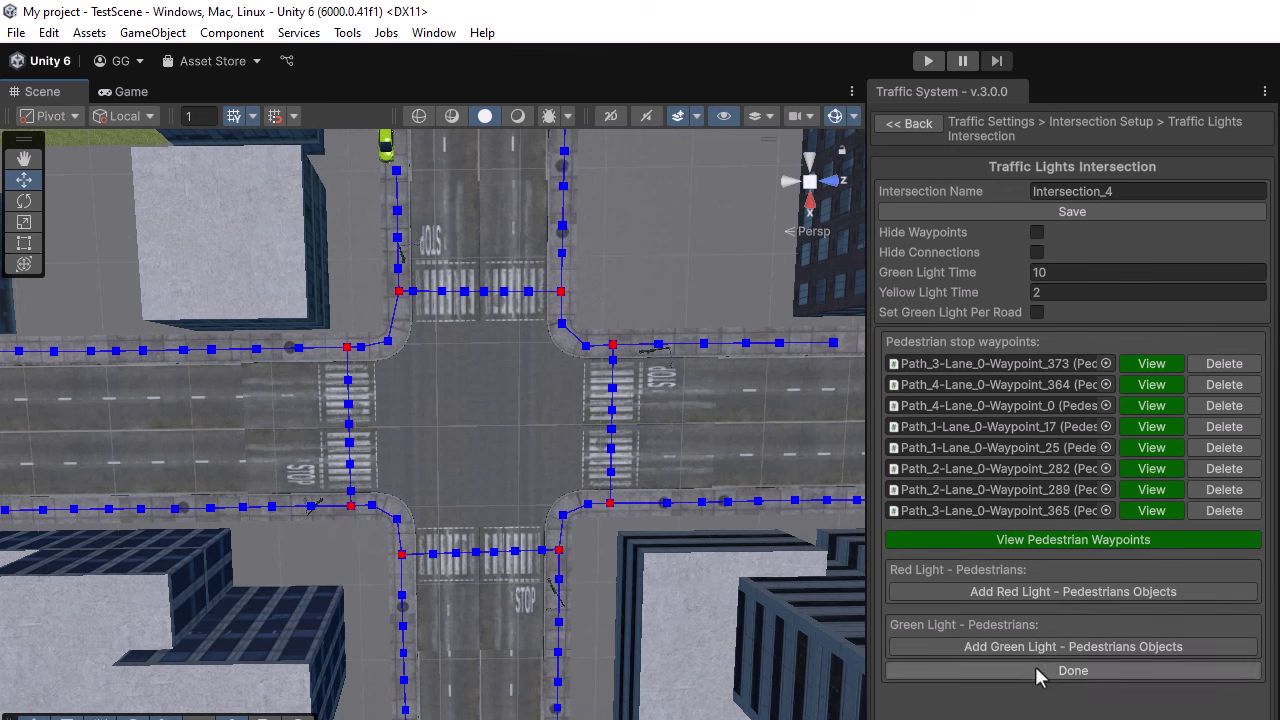
click(1072, 670)
Add the eight crossing direction waypoints, one on the crosswalk side of each pedestrian stop waypoint
scroll(1042, 478, down, 5)
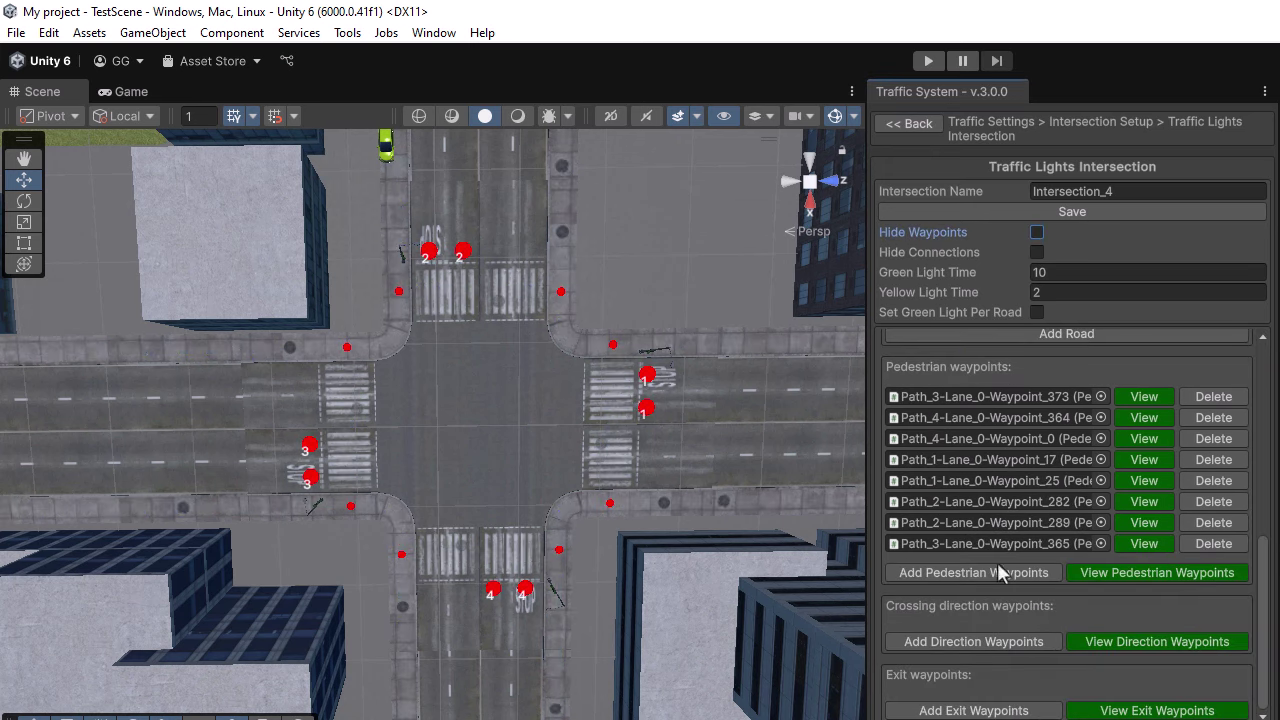
click(975, 642)
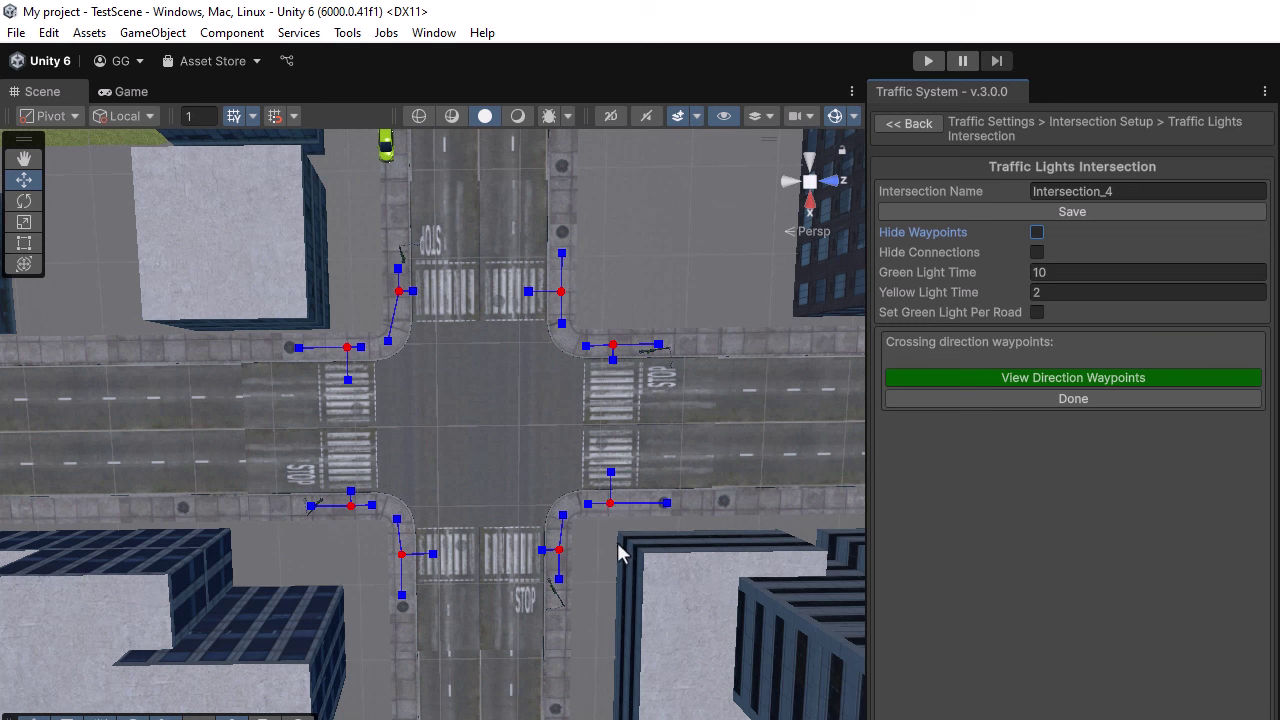
click(611, 472)
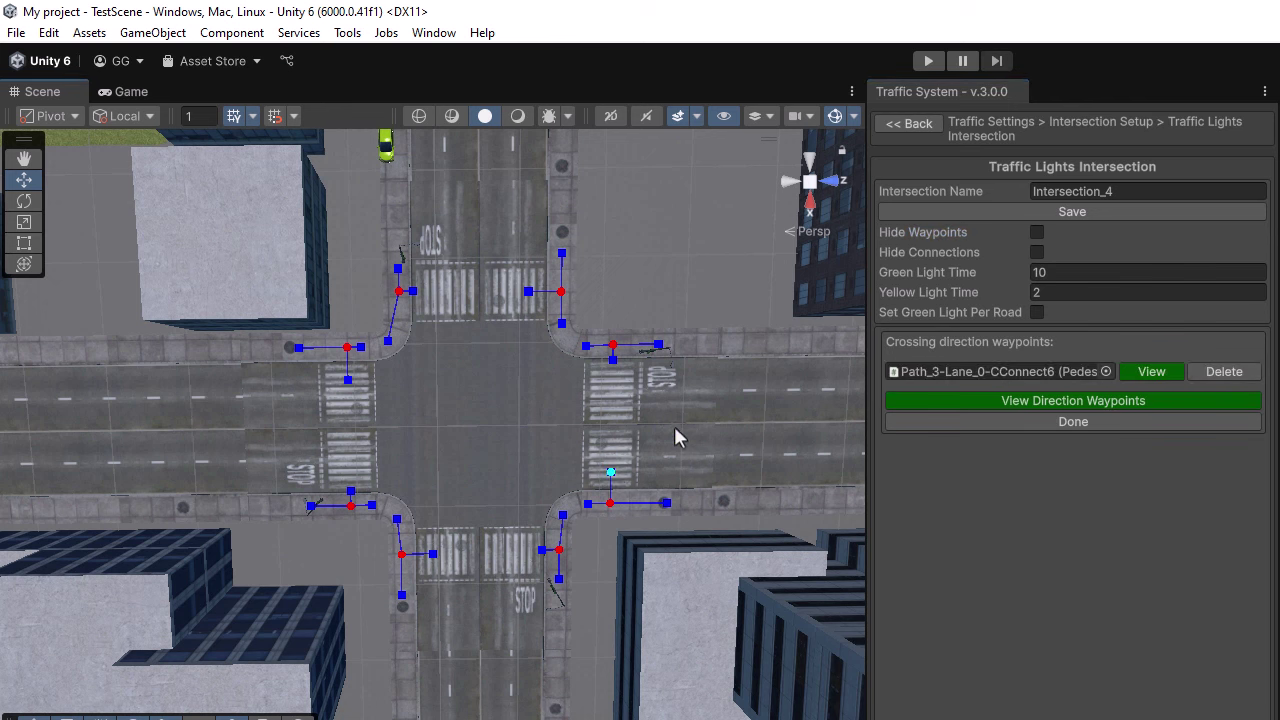
click(613, 360)
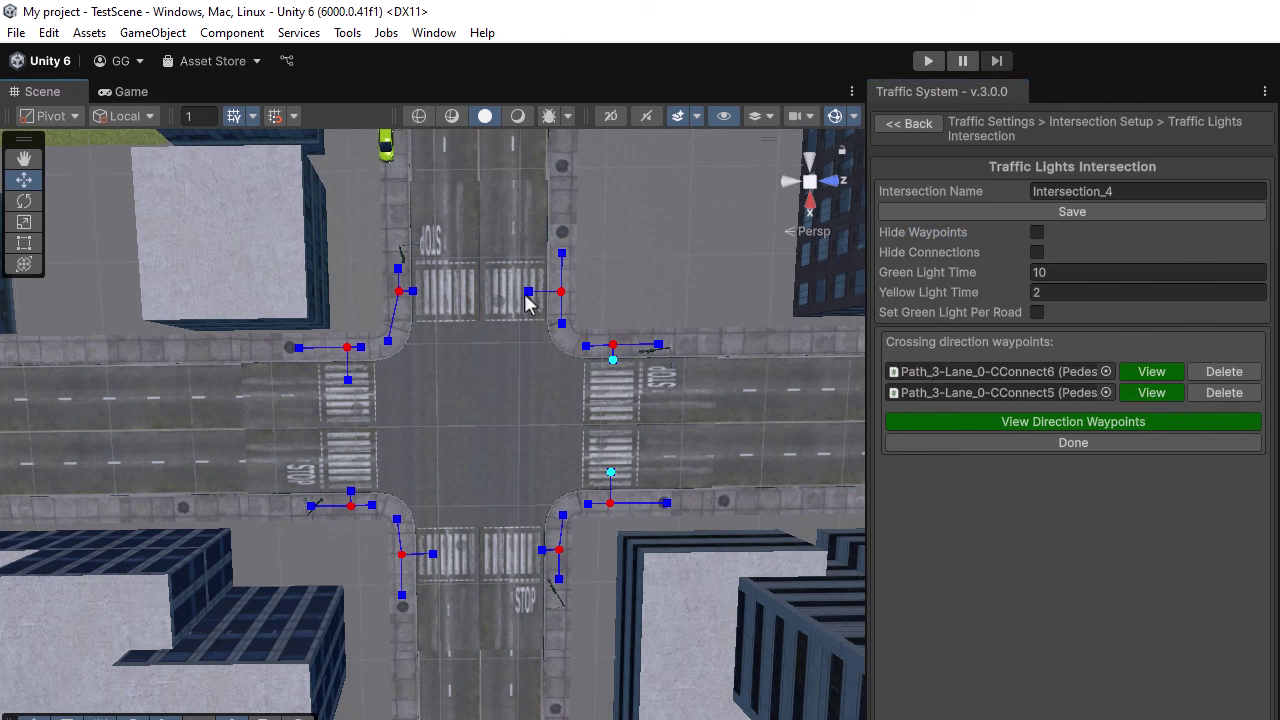
click(528, 291)
click(416, 291)
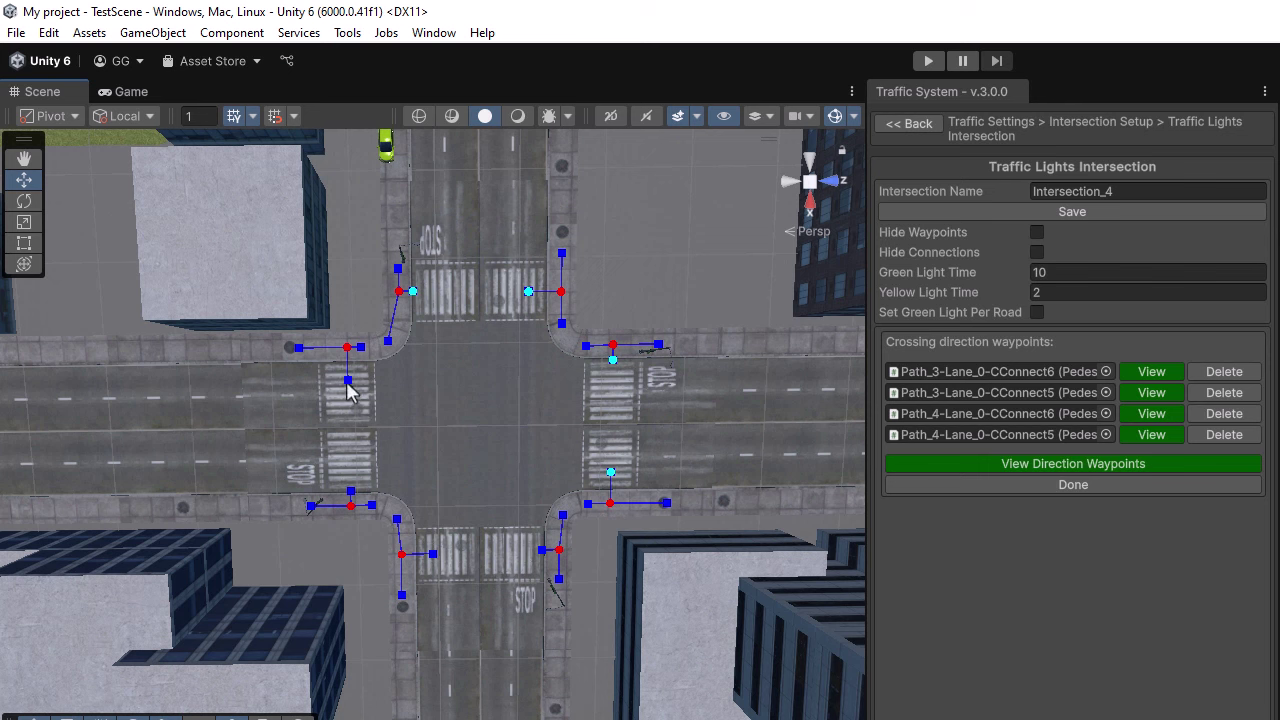
click(347, 380)
click(351, 491)
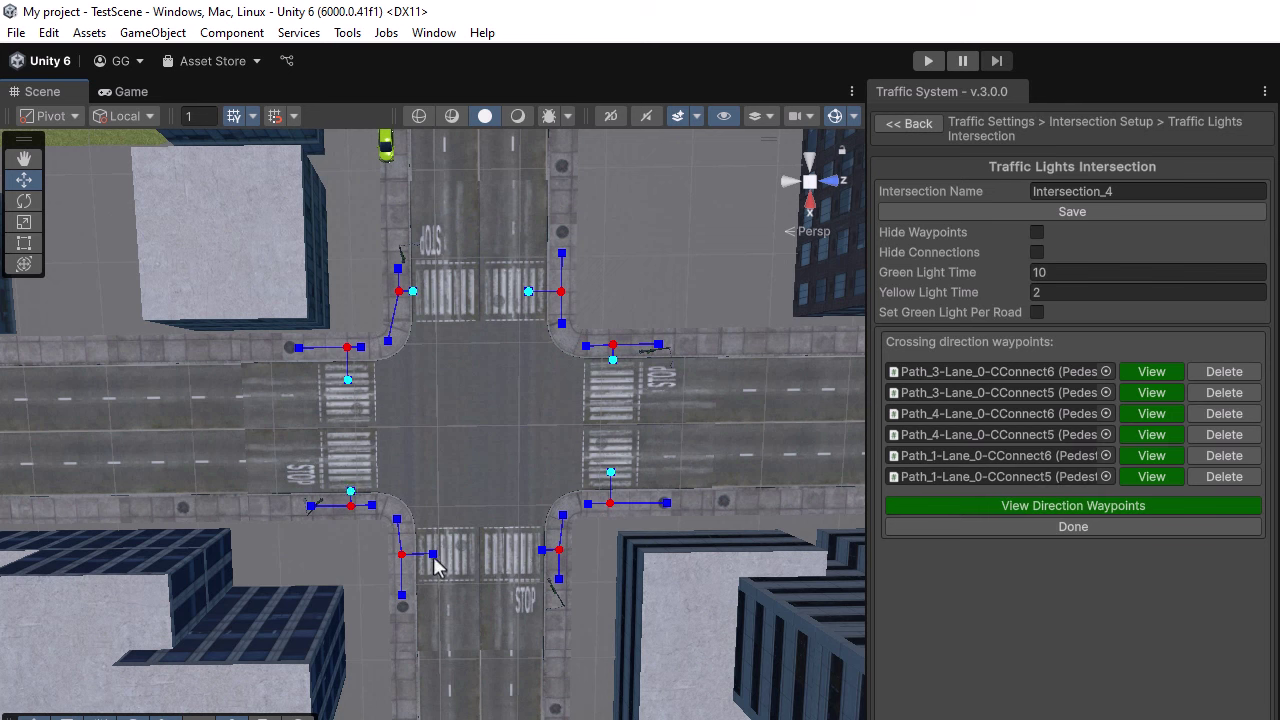
click(432, 554)
click(541, 550)
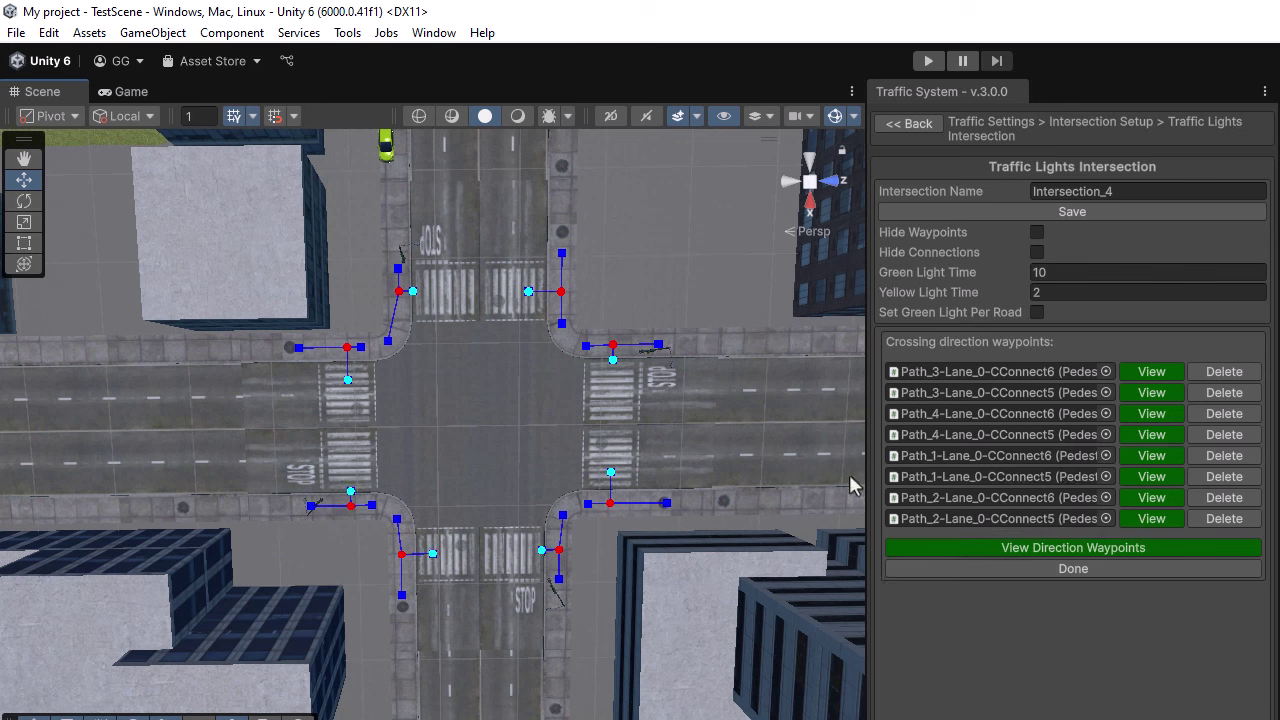
click(1062, 569)
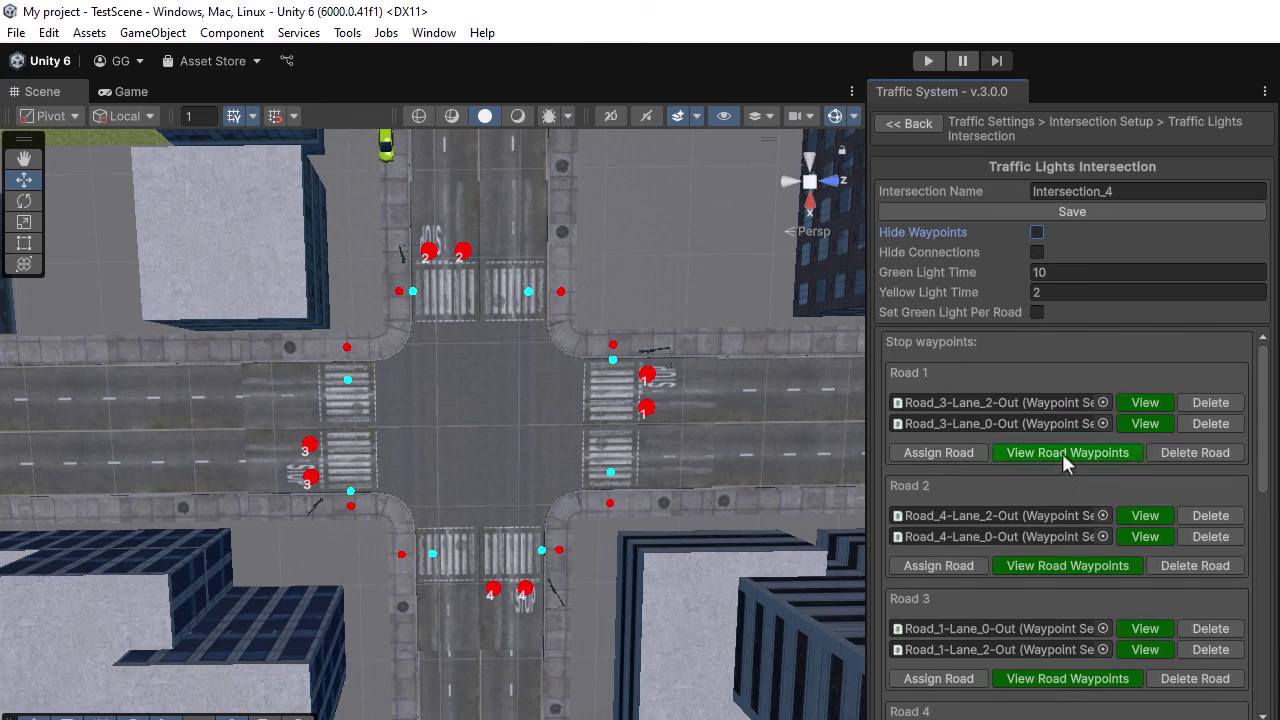
Add the Lane_1-In and Lane_3-In waypoints of Road_3, Road_2, Road_1 and Road_4 as the intersection's exit waypoints
scroll(1062, 453, down, 10)
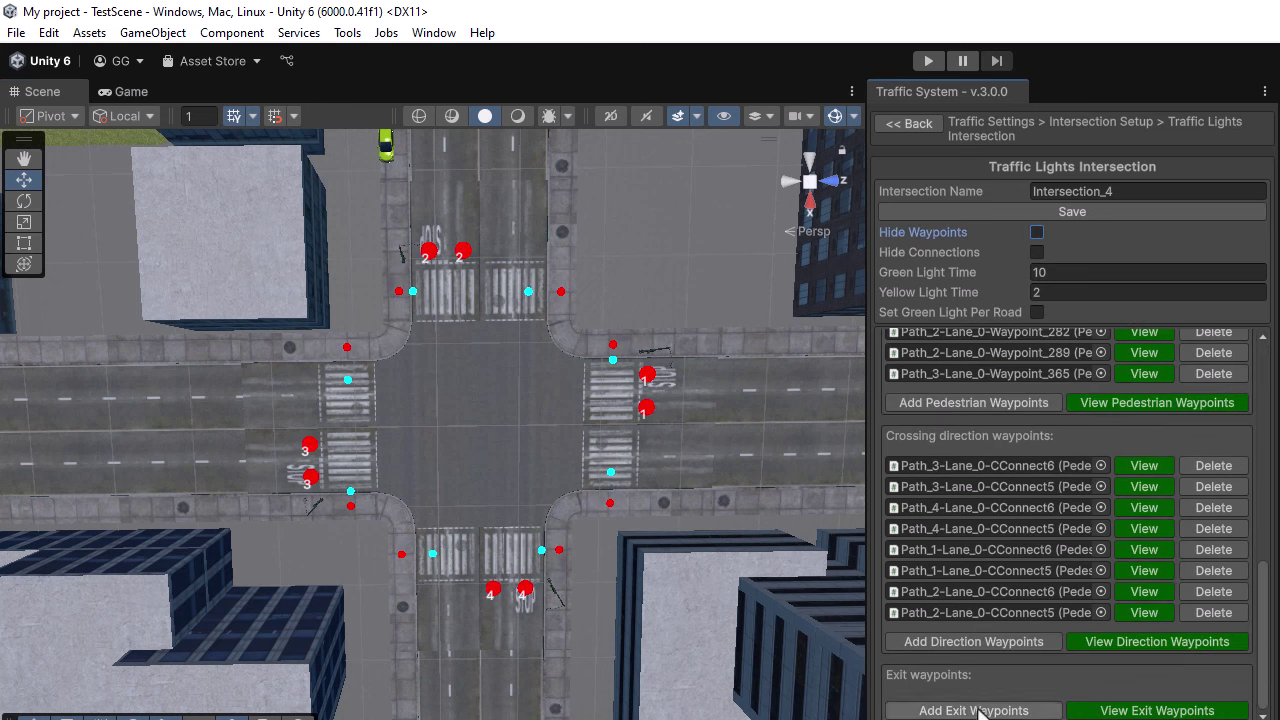
click(980, 710)
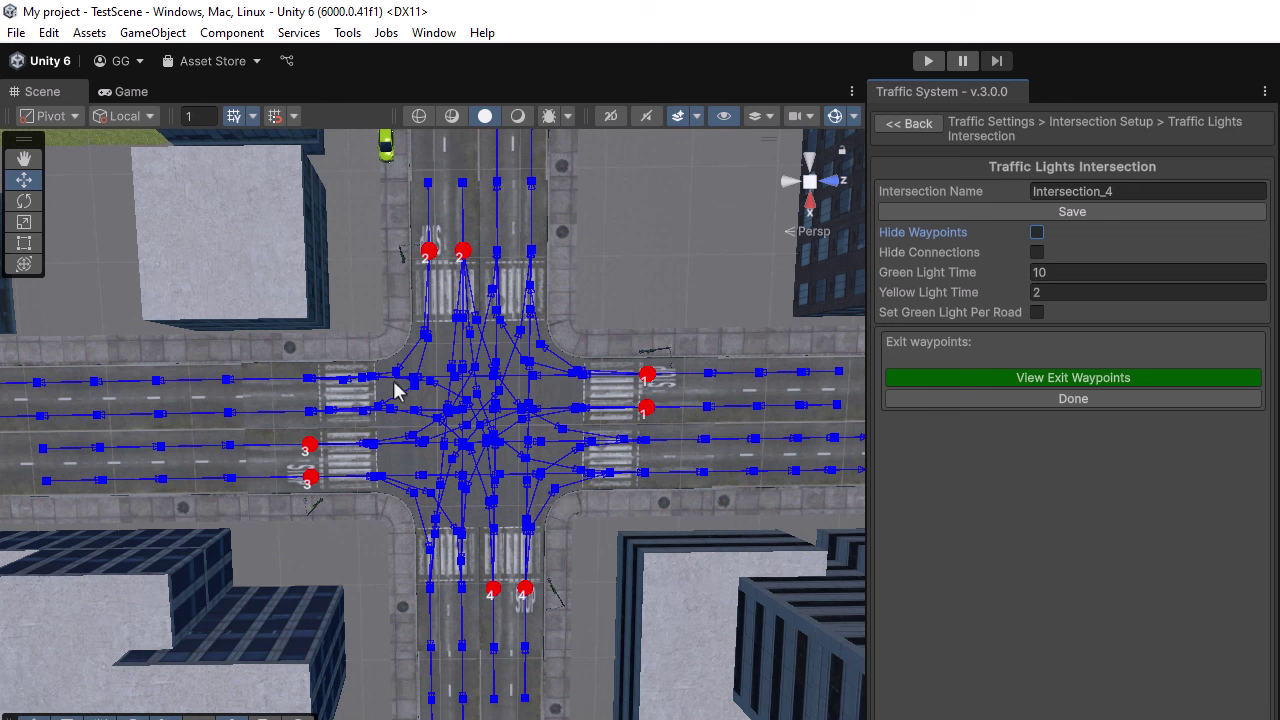
click(645, 441)
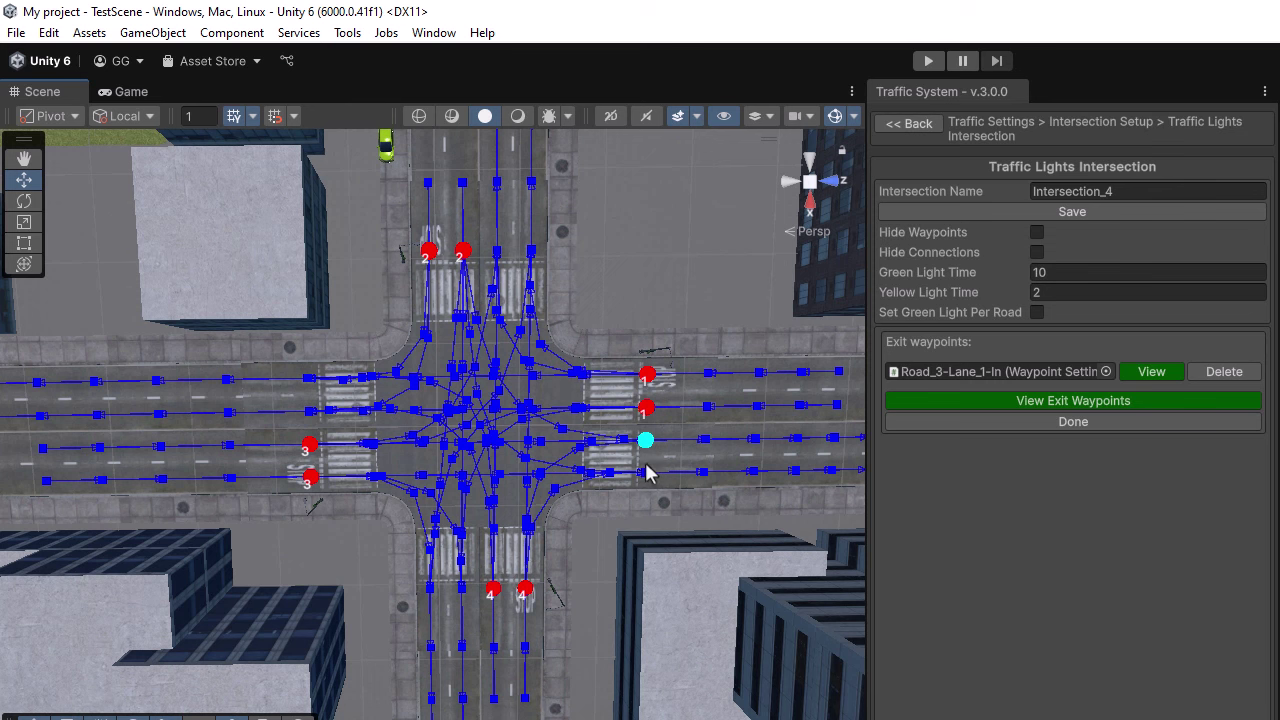
click(645, 472)
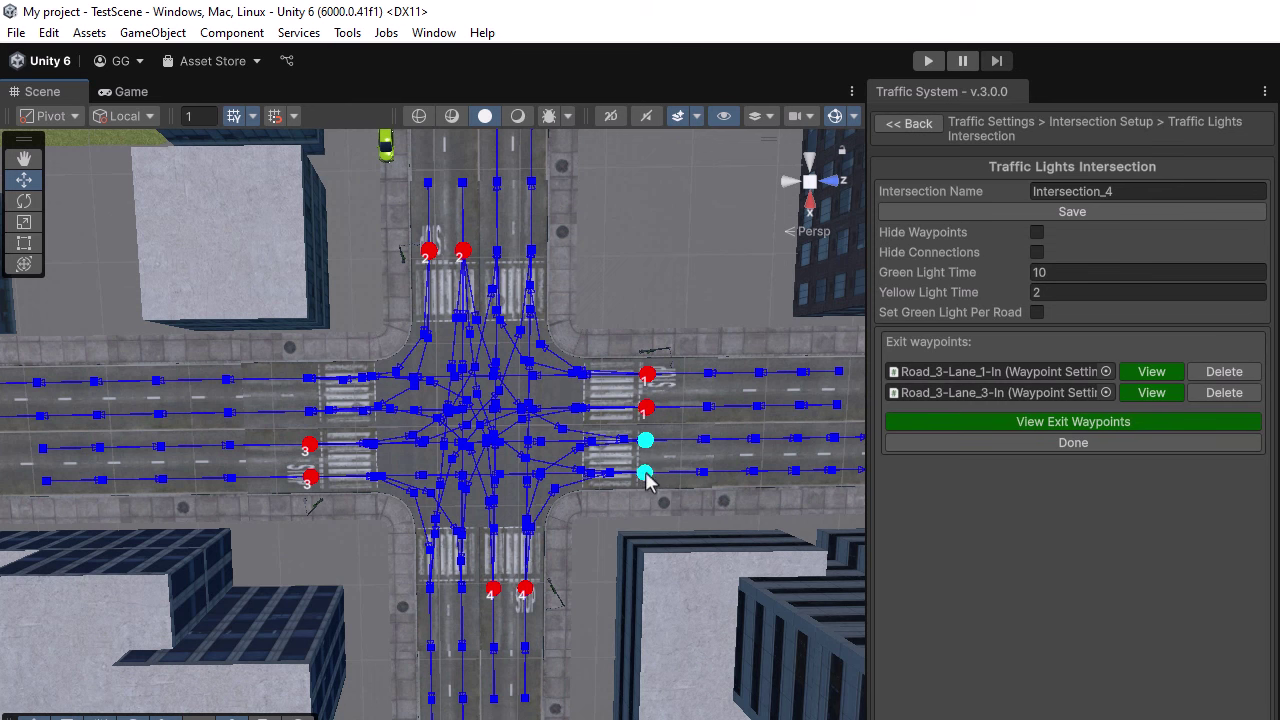
click(462, 591)
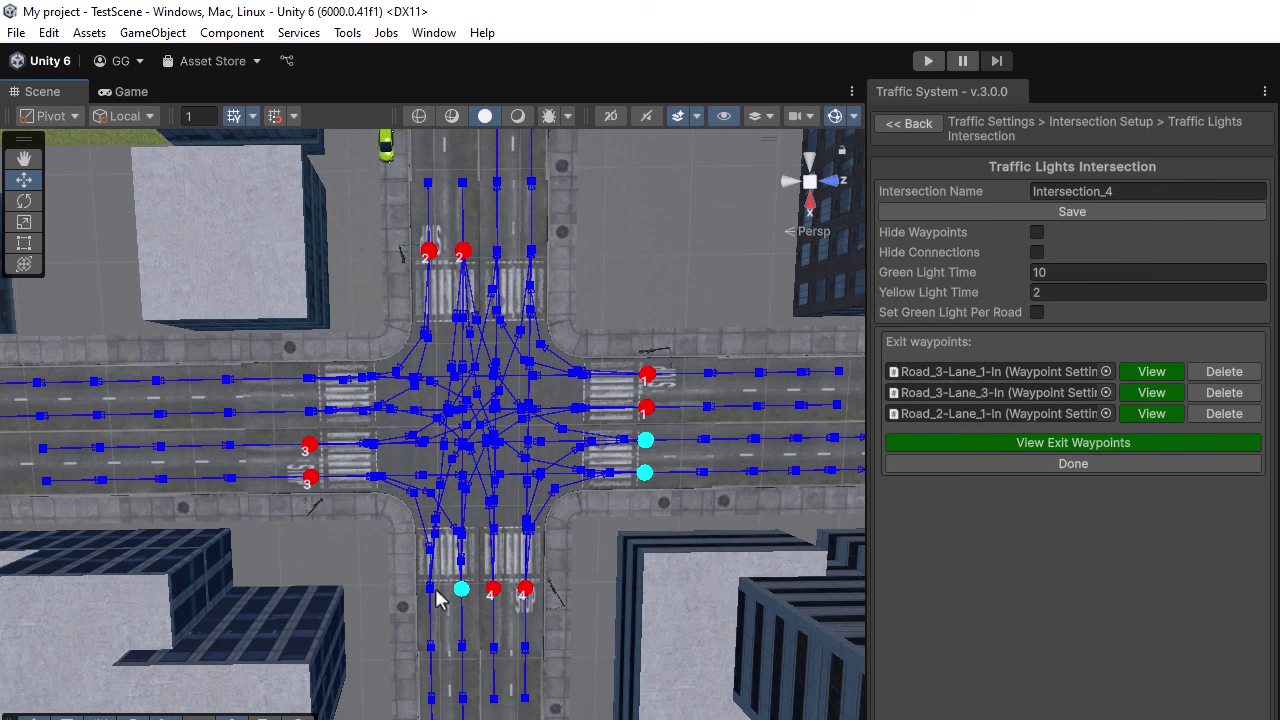
click(431, 590)
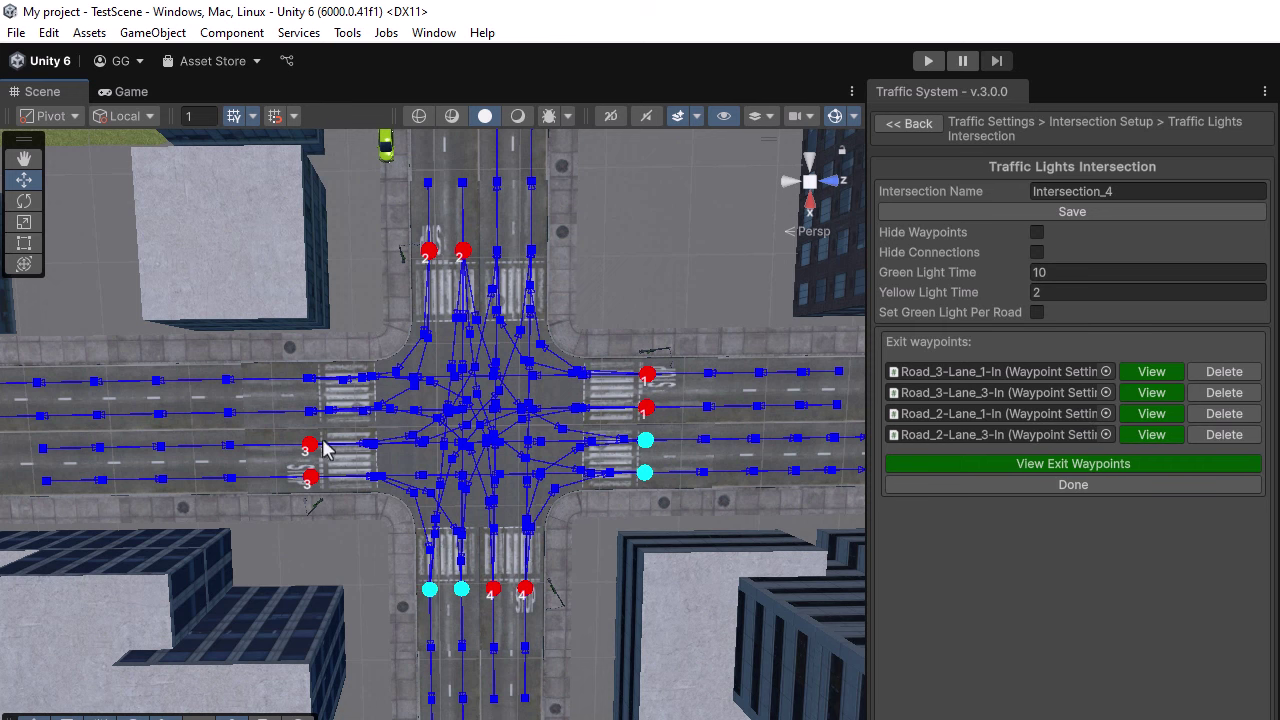
click(309, 410)
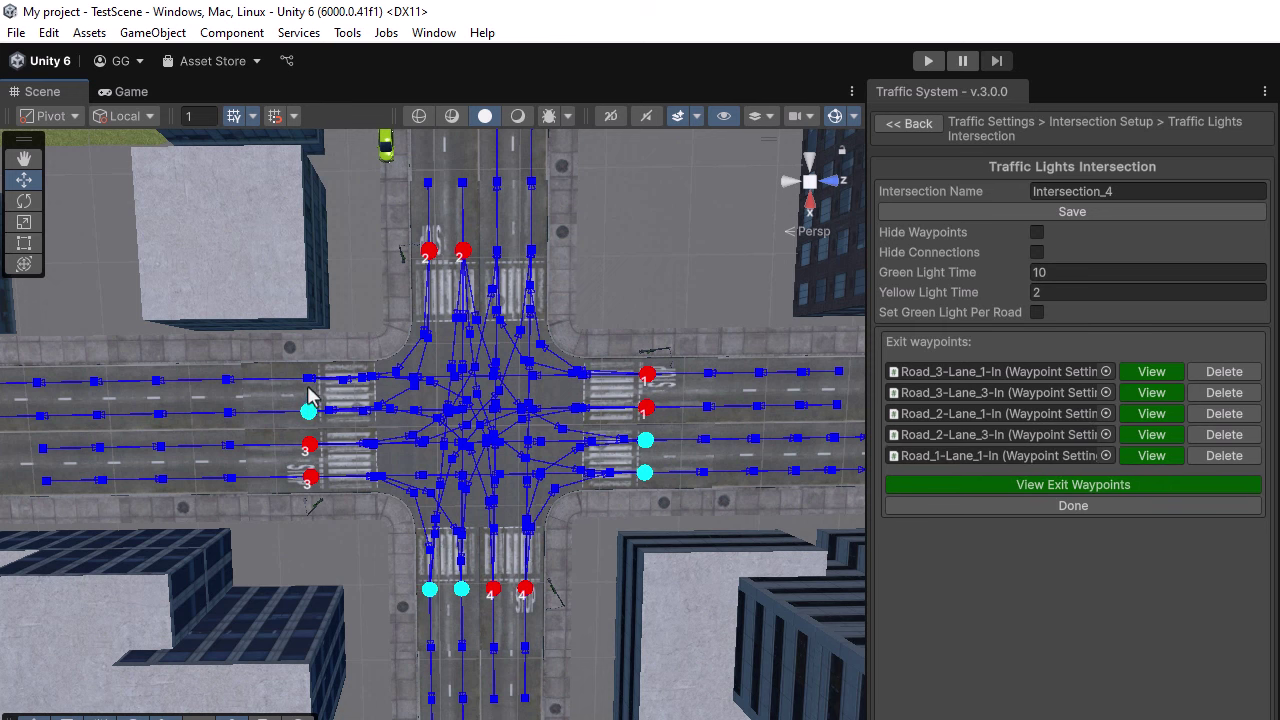
click(307, 380)
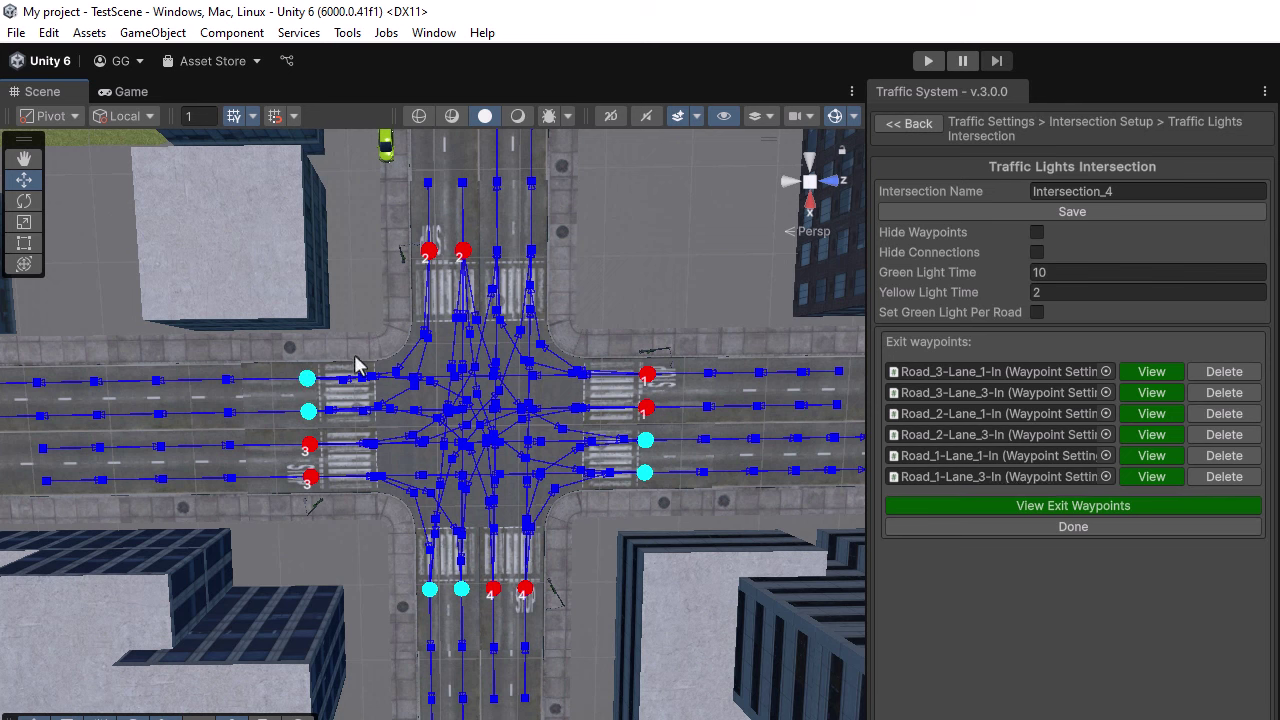
click(497, 255)
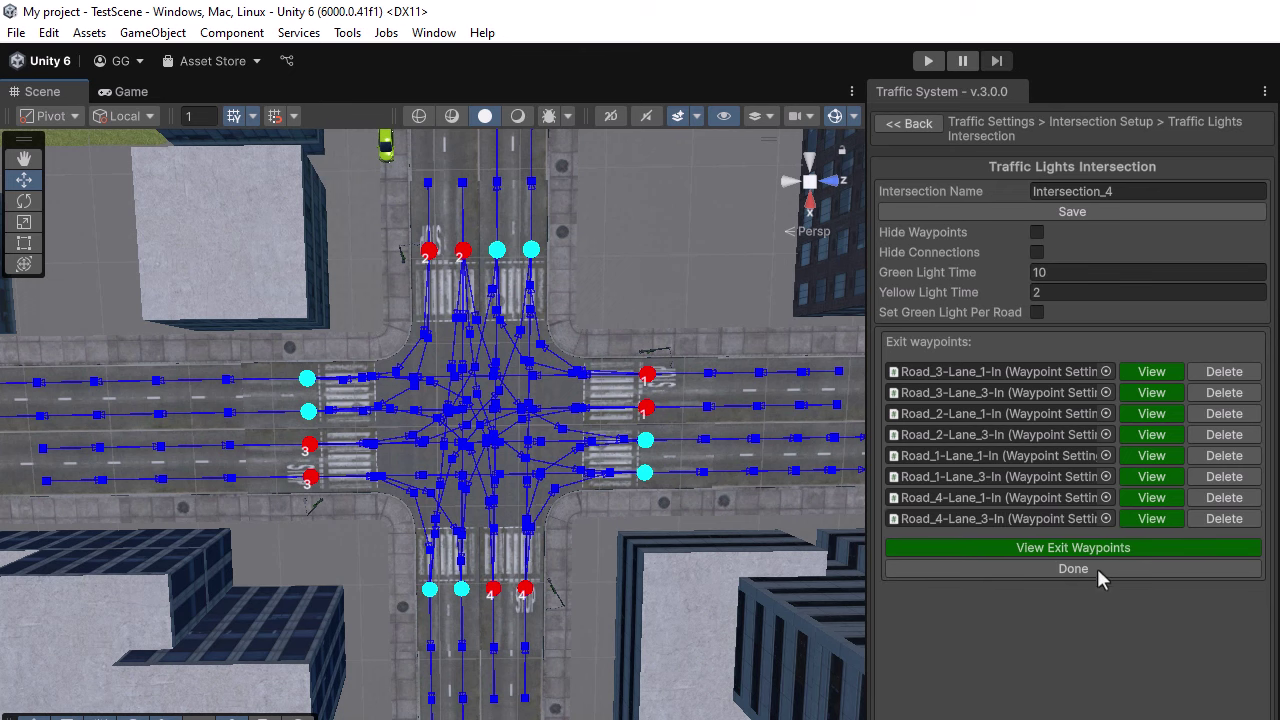
click(1073, 568)
scroll(1129, 503, down, 10)
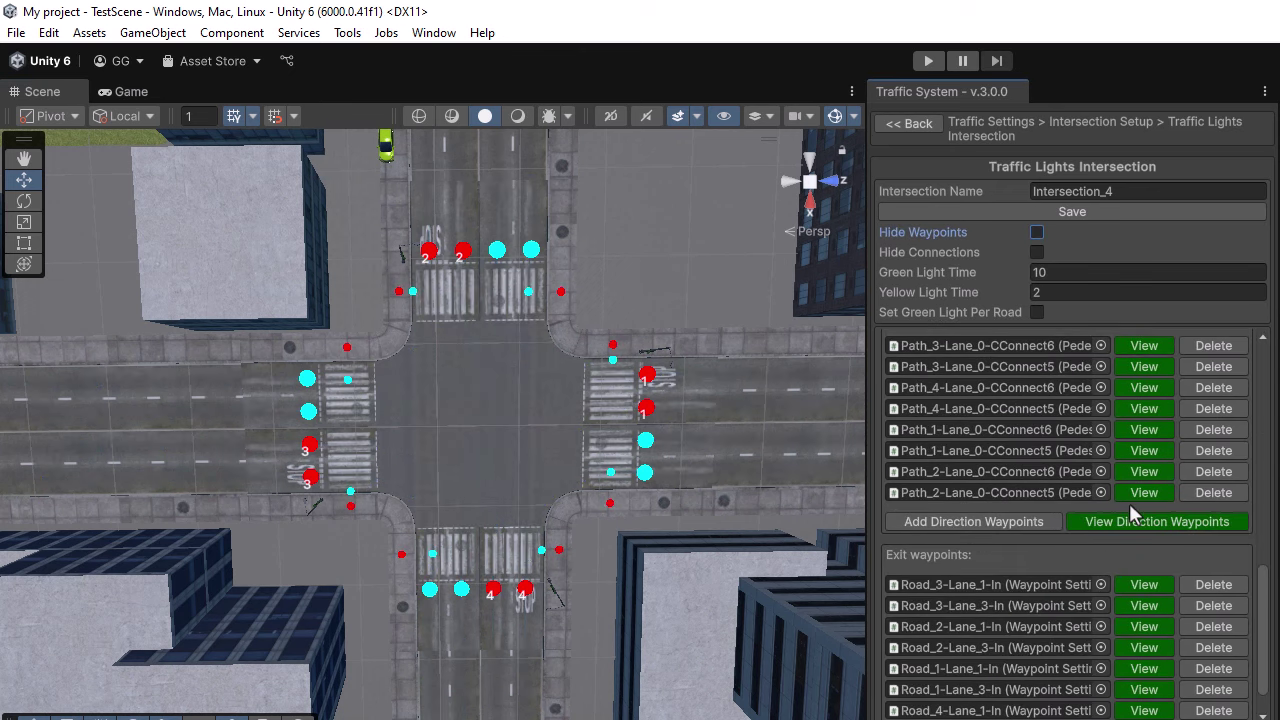
scroll(1129, 503, down, 10)
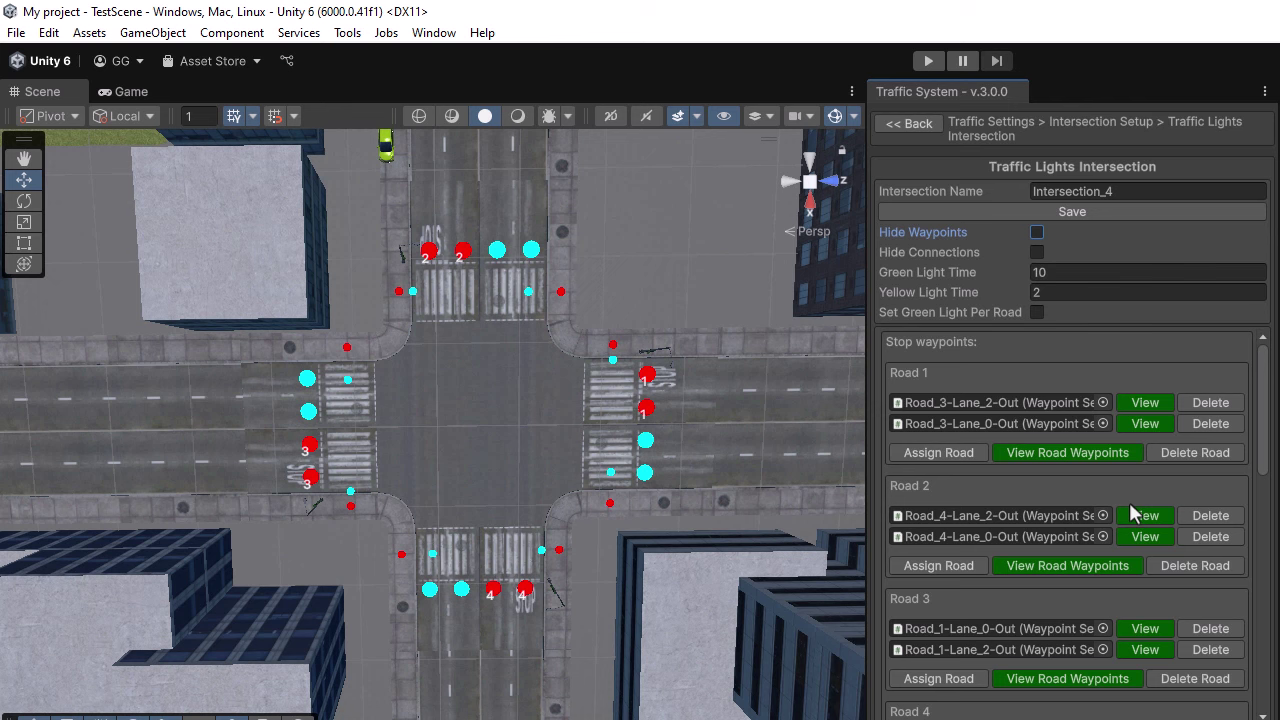
Open Road 1's light assignment and add one empty object slot each for its red, yellow and green lights
click(938, 453)
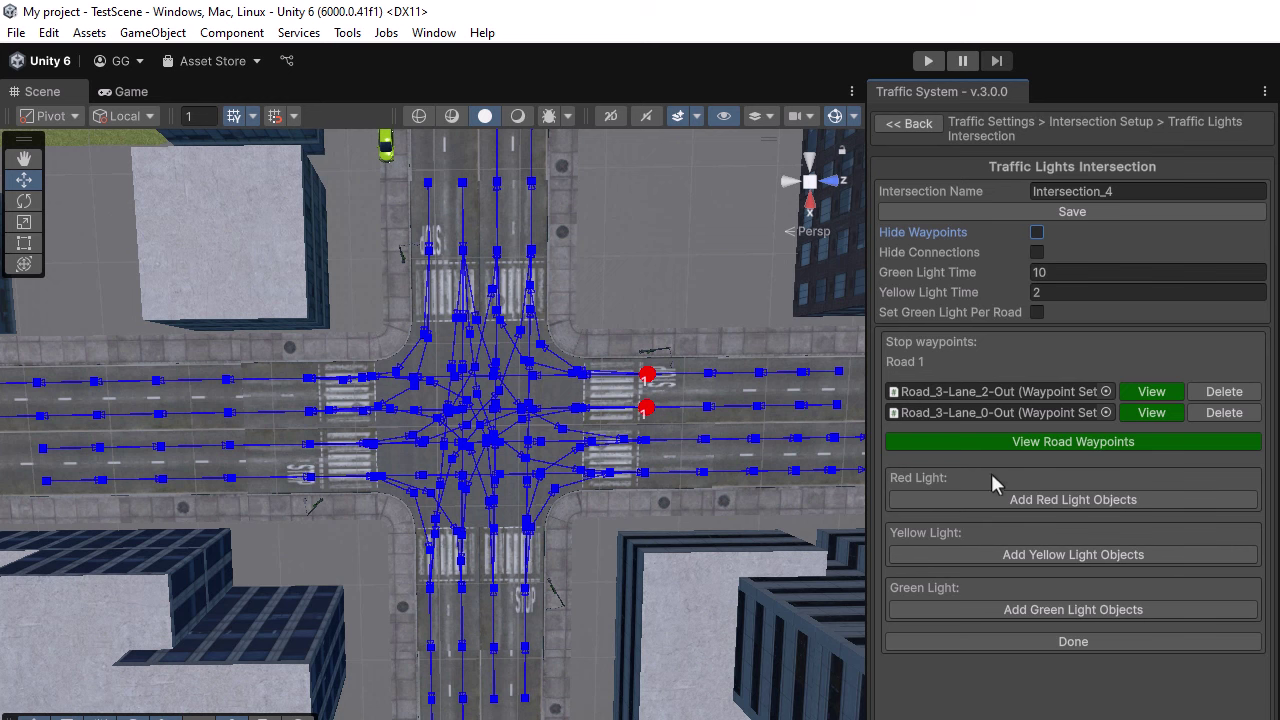
click(998, 500)
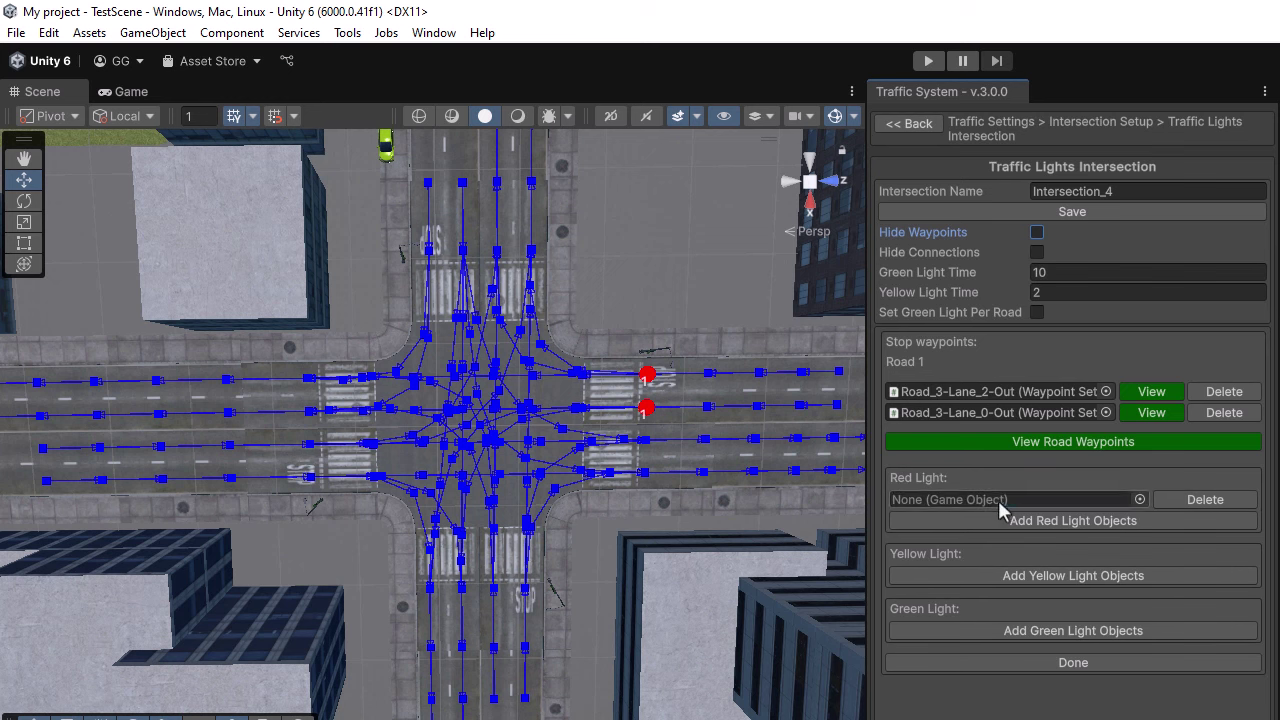
click(981, 575)
click(976, 650)
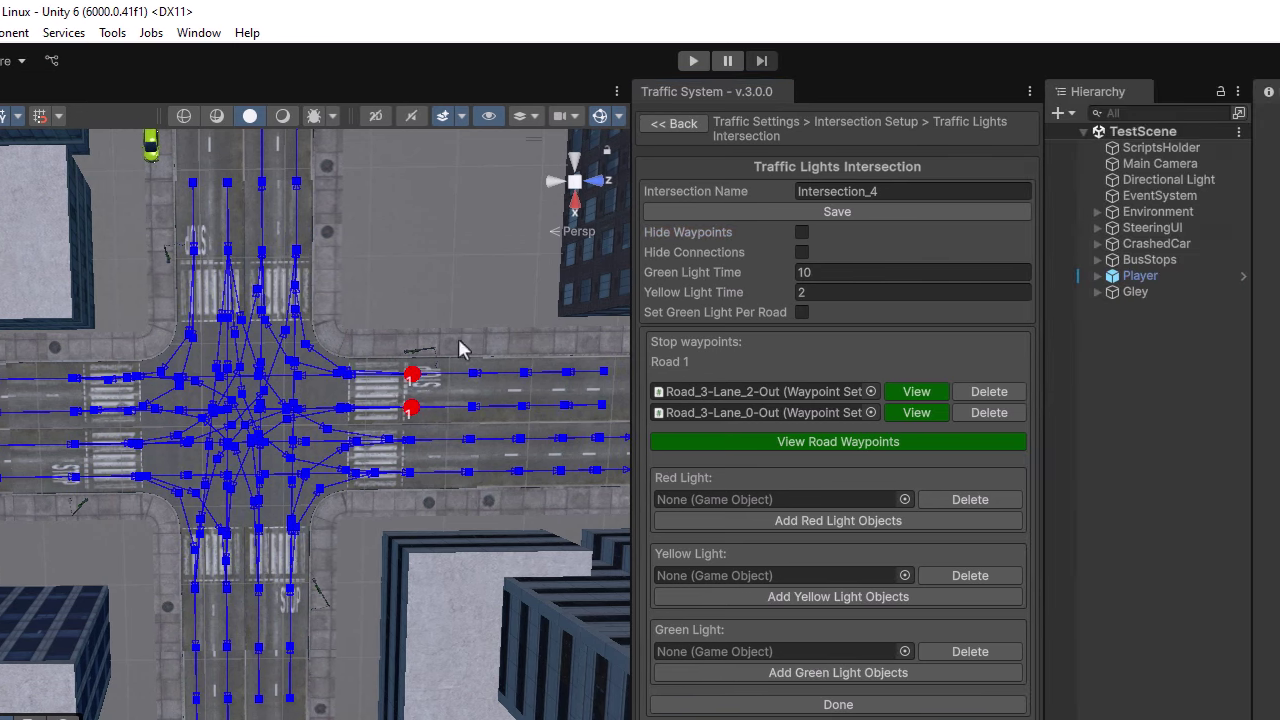
Hide the waypoints and select the TrafficLightPost beside Road 1's stop line inside the Intersection4Roads object
middle_drag(649, 350, 536, 313)
right_drag(301, 313, 200, 430)
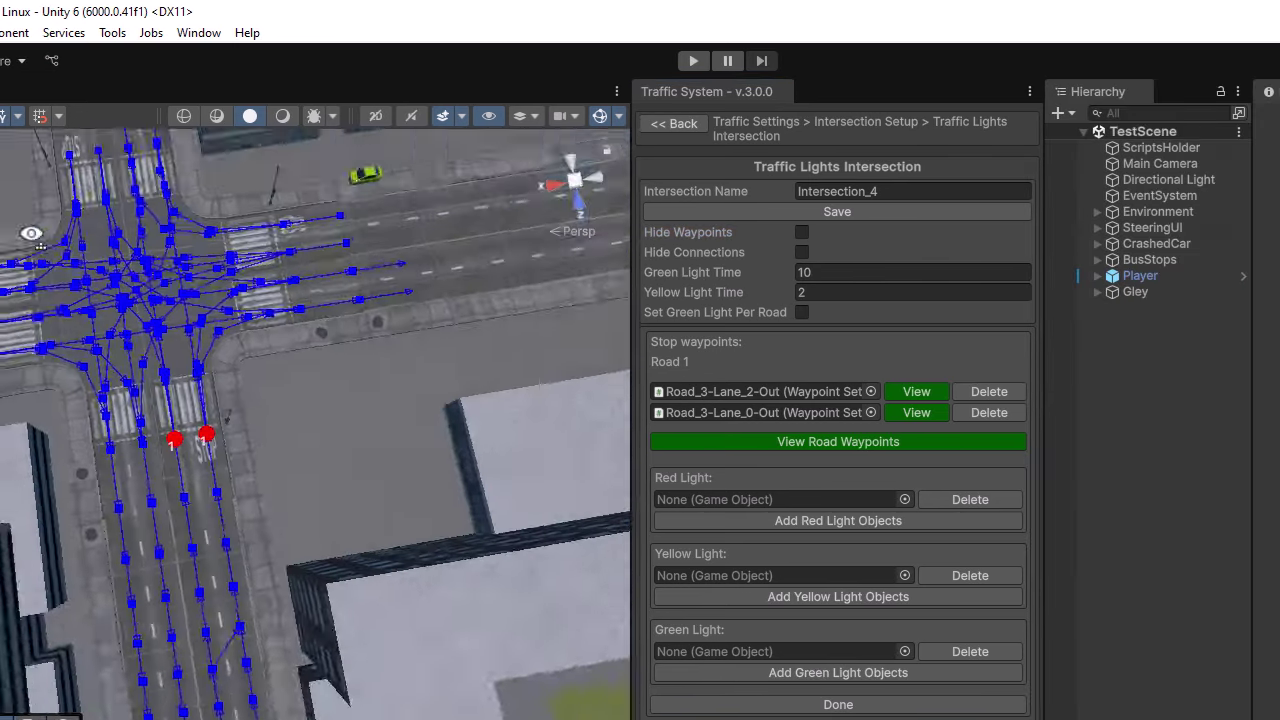
scroll(200, 449, up, 6)
middle_drag(200, 449, 303, 340)
right_drag(303, 340, 470, 380)
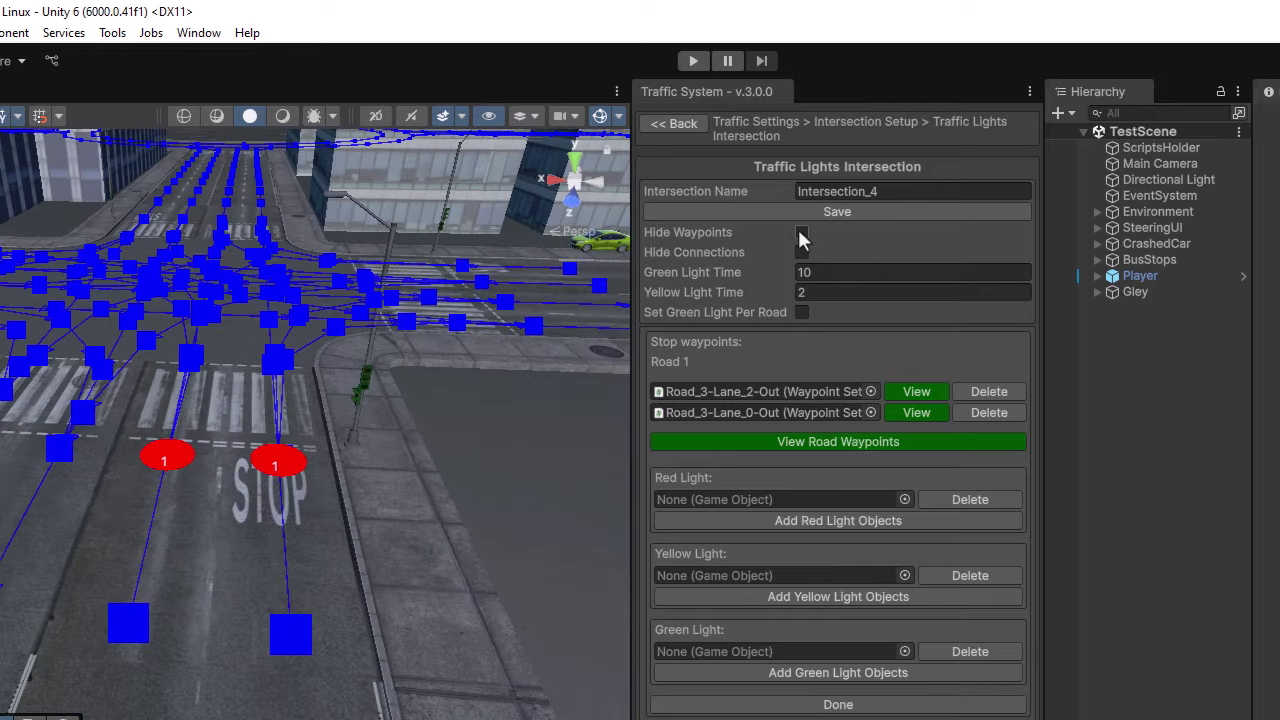
click(801, 233)
click(367, 381)
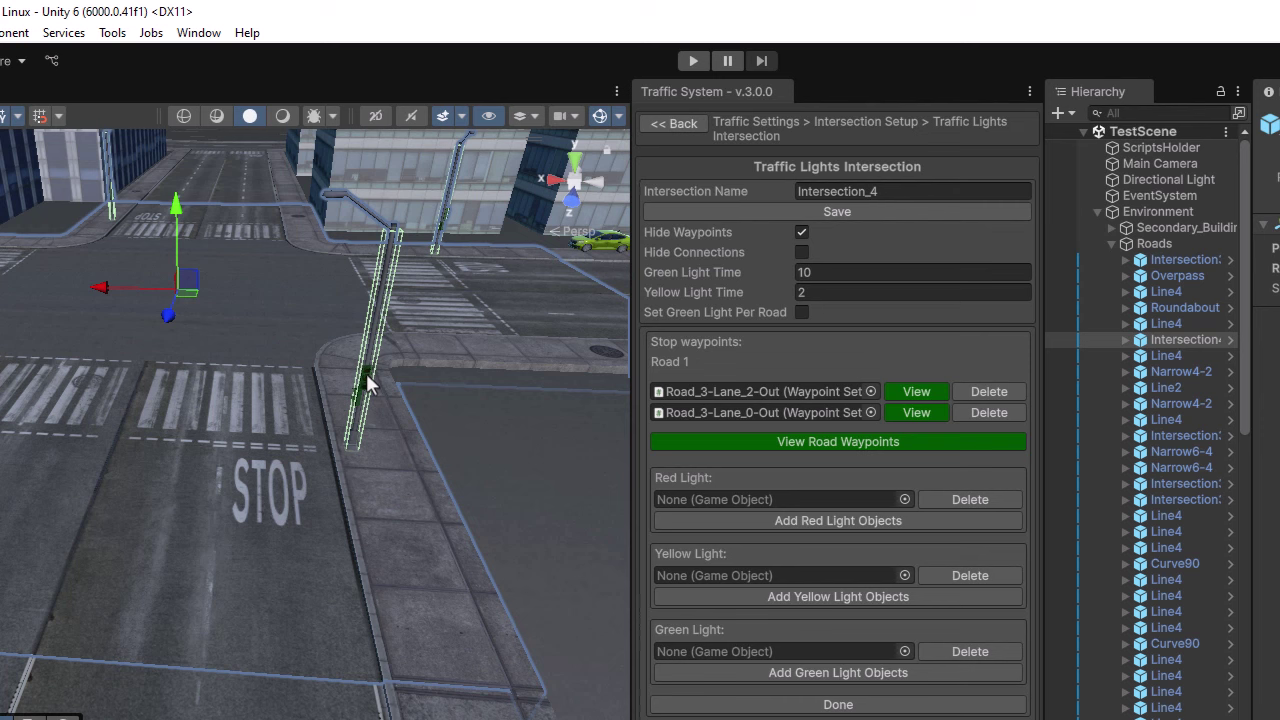
drag(1252, 458, 1279, 458)
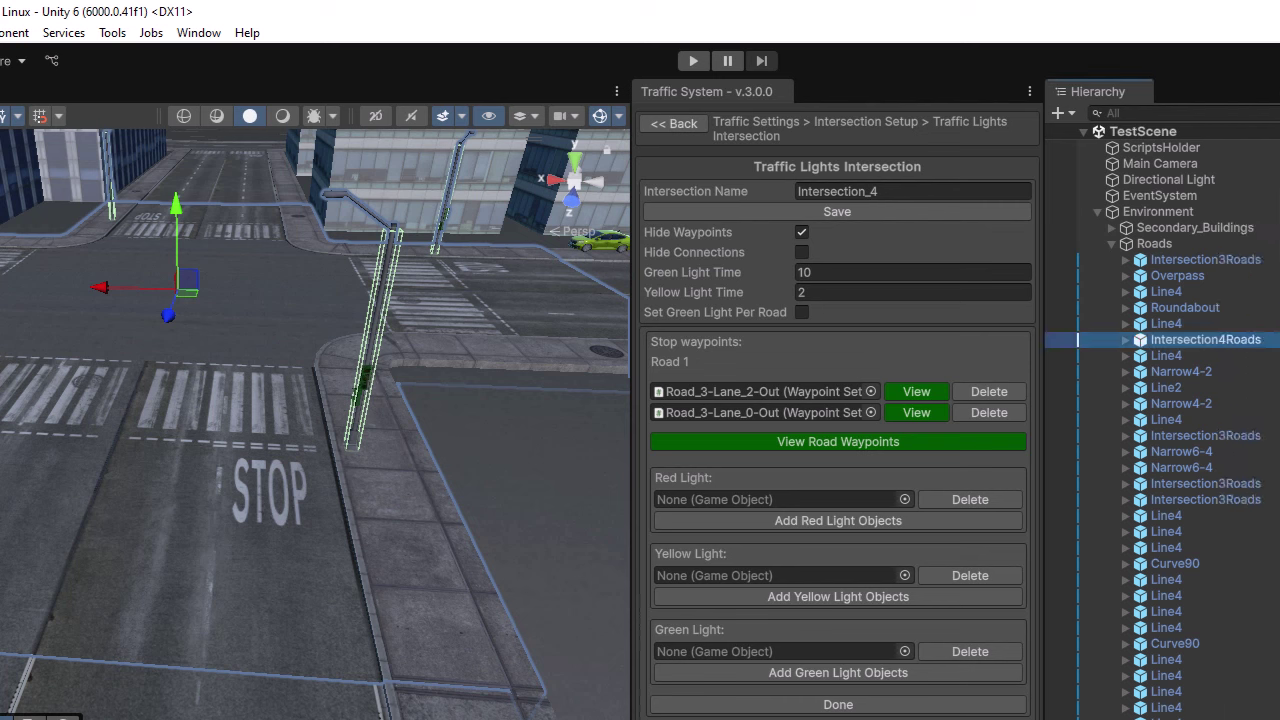
click(1125, 340)
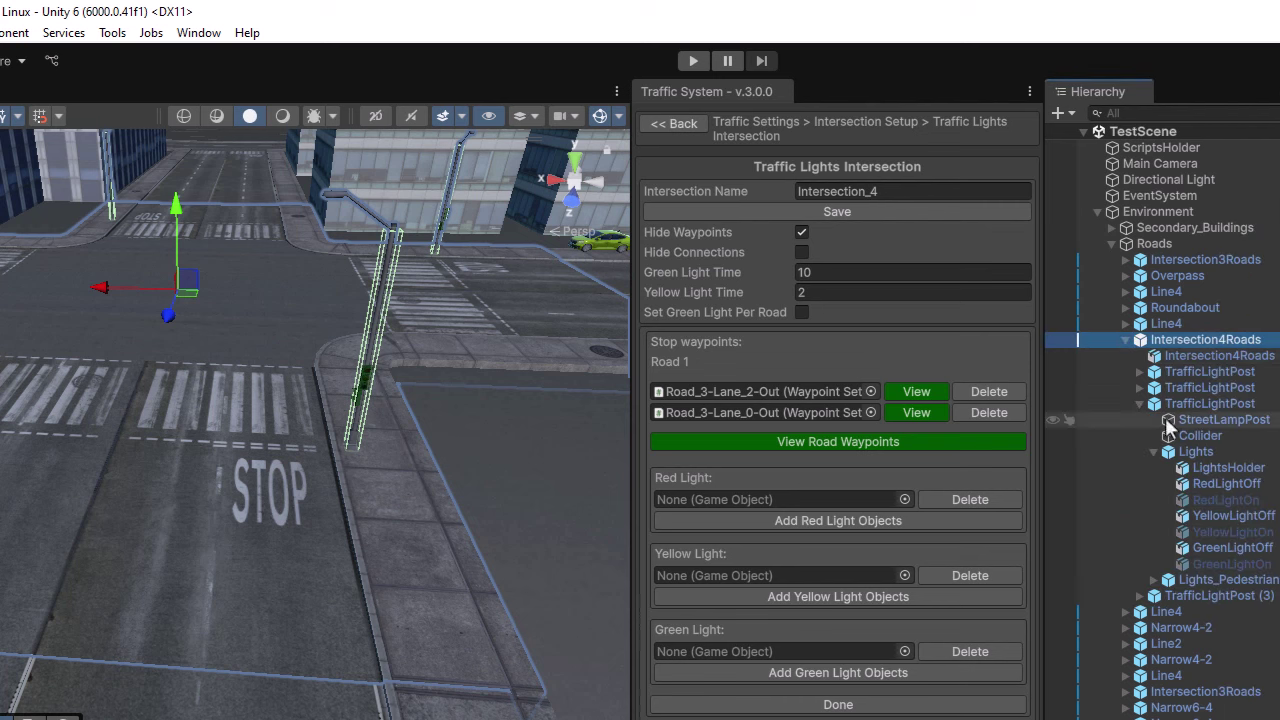
click(1220, 402)
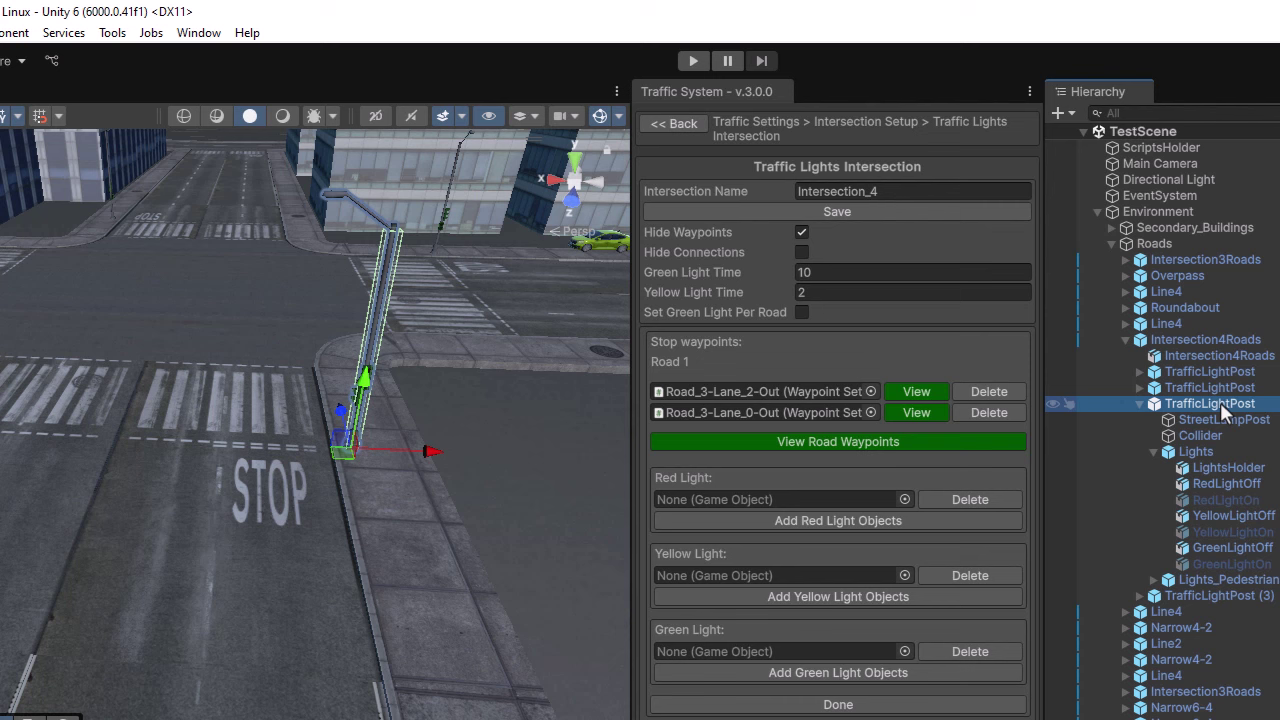
Assign that post's RedLightOn, YellowLightOn and GreenLightOn objects as Road 1's lights and finish the road
click(1220, 500)
drag(1220, 504, 843, 502)
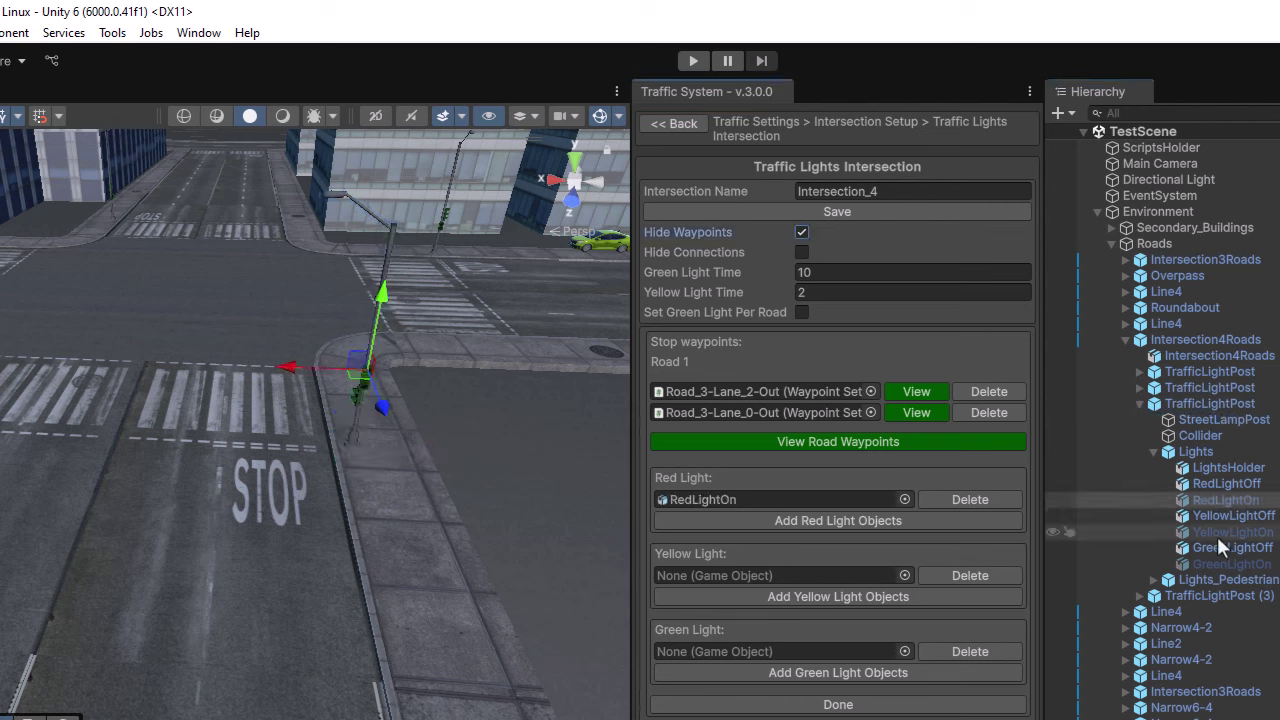
drag(1216, 533, 813, 577)
drag(1232, 564, 760, 651)
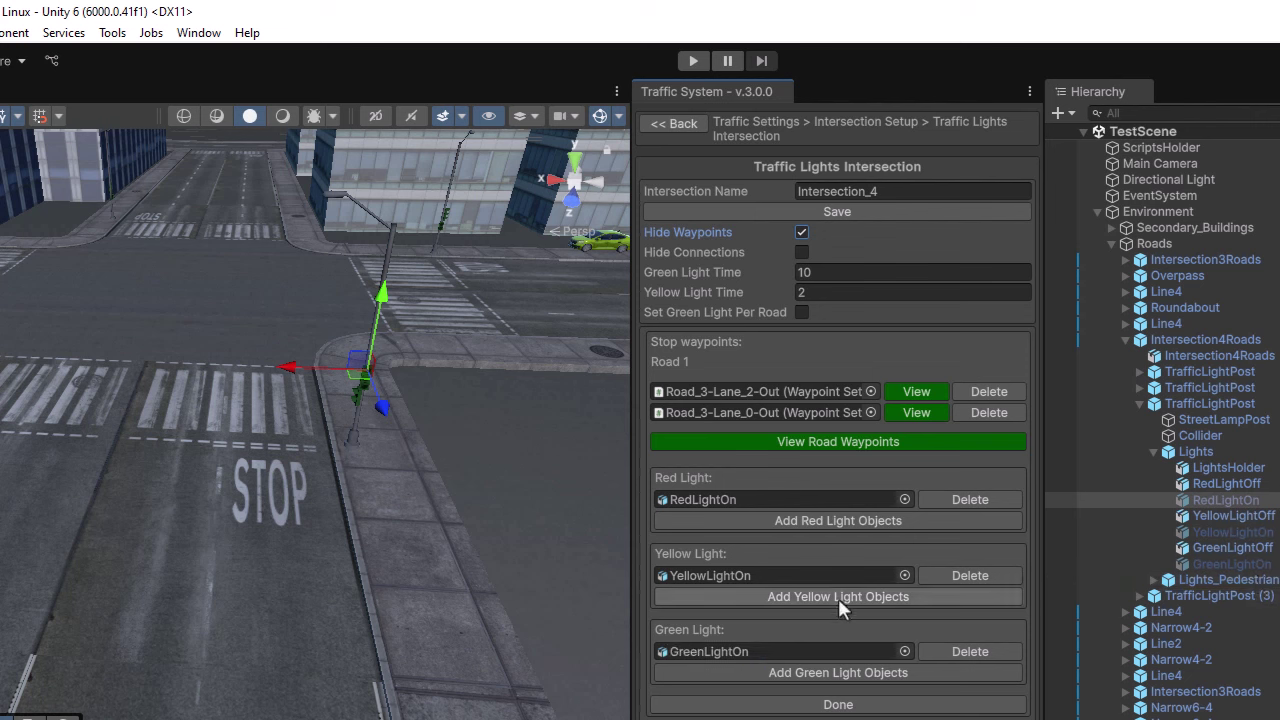
click(826, 705)
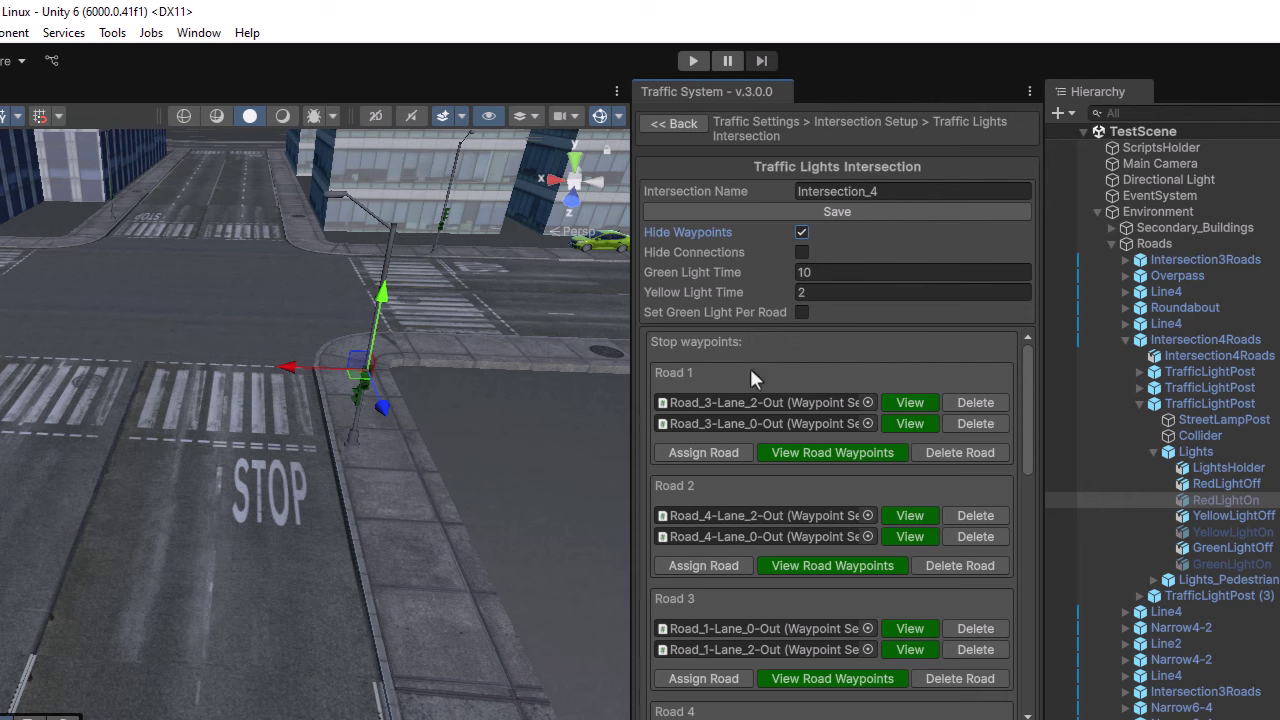
Open Road 2's light assignment, hide the waypoints and expand the lights of the TrafficLightPost beside its stop line
click(687, 565)
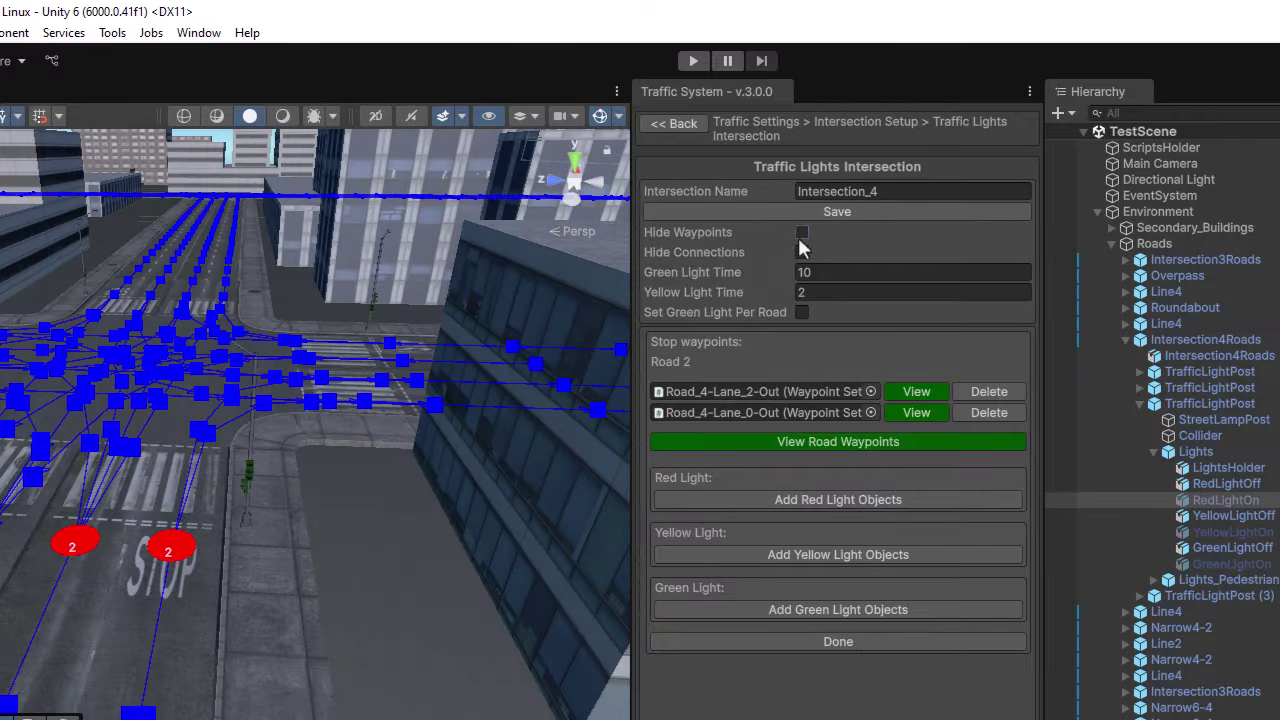
click(801, 232)
click(250, 474)
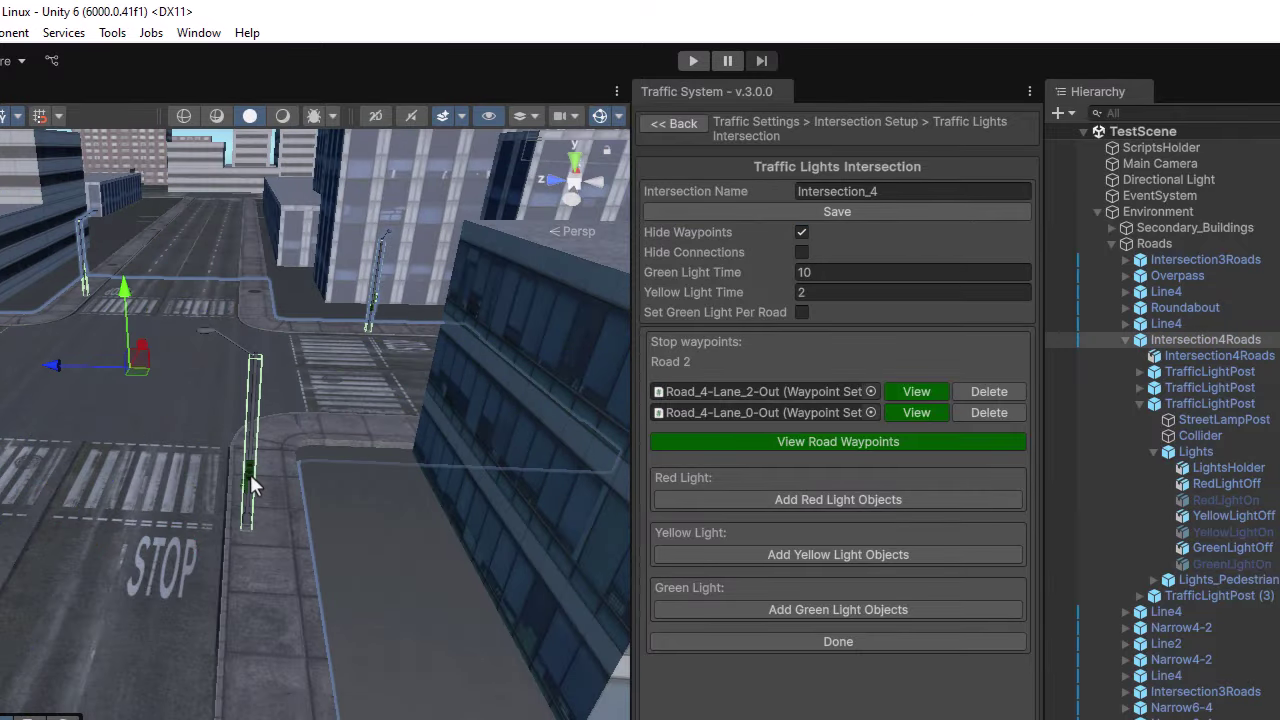
click(1140, 403)
click(1209, 387)
click(1207, 420)
click(1198, 372)
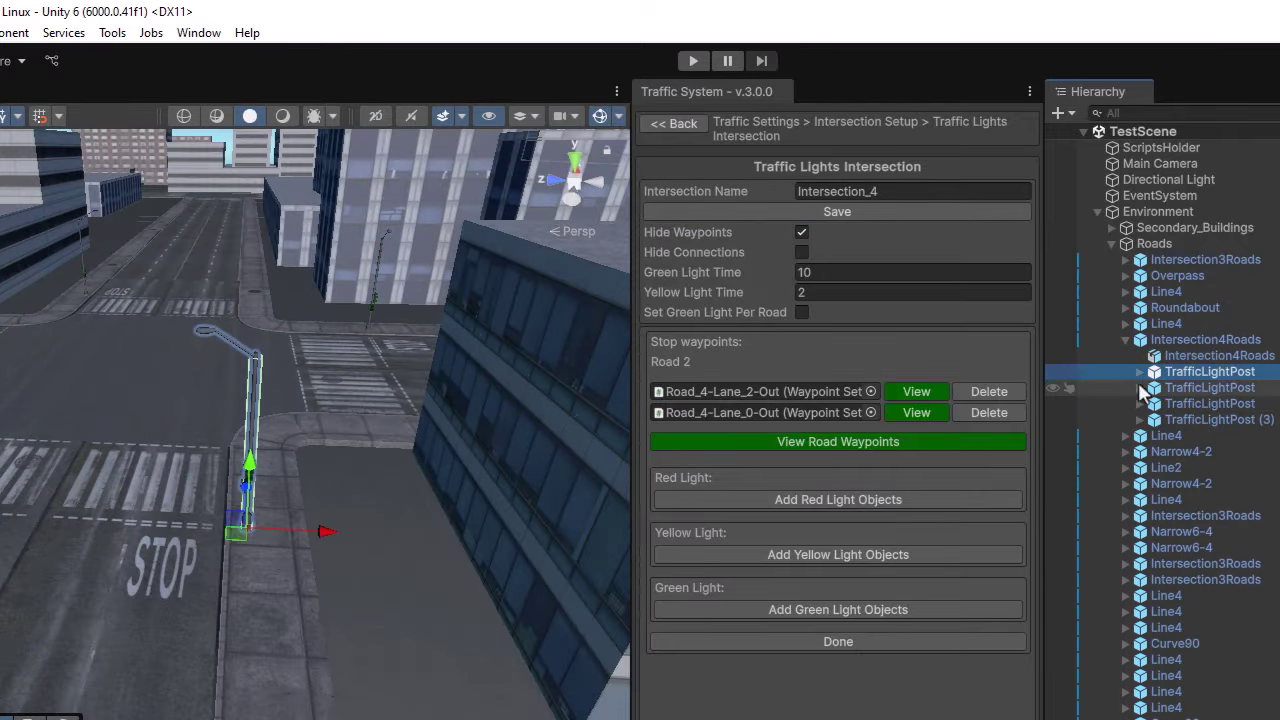
click(1139, 372)
click(1153, 420)
Add one slot per light colour for Road 2 and assign its post's RedLightOn, YellowLightOn and GreenLightOn objects
click(834, 505)
click(820, 576)
click(778, 653)
drag(1210, 468, 780, 498)
drag(1207, 501, 785, 576)
drag(1230, 532, 760, 651)
click(838, 704)
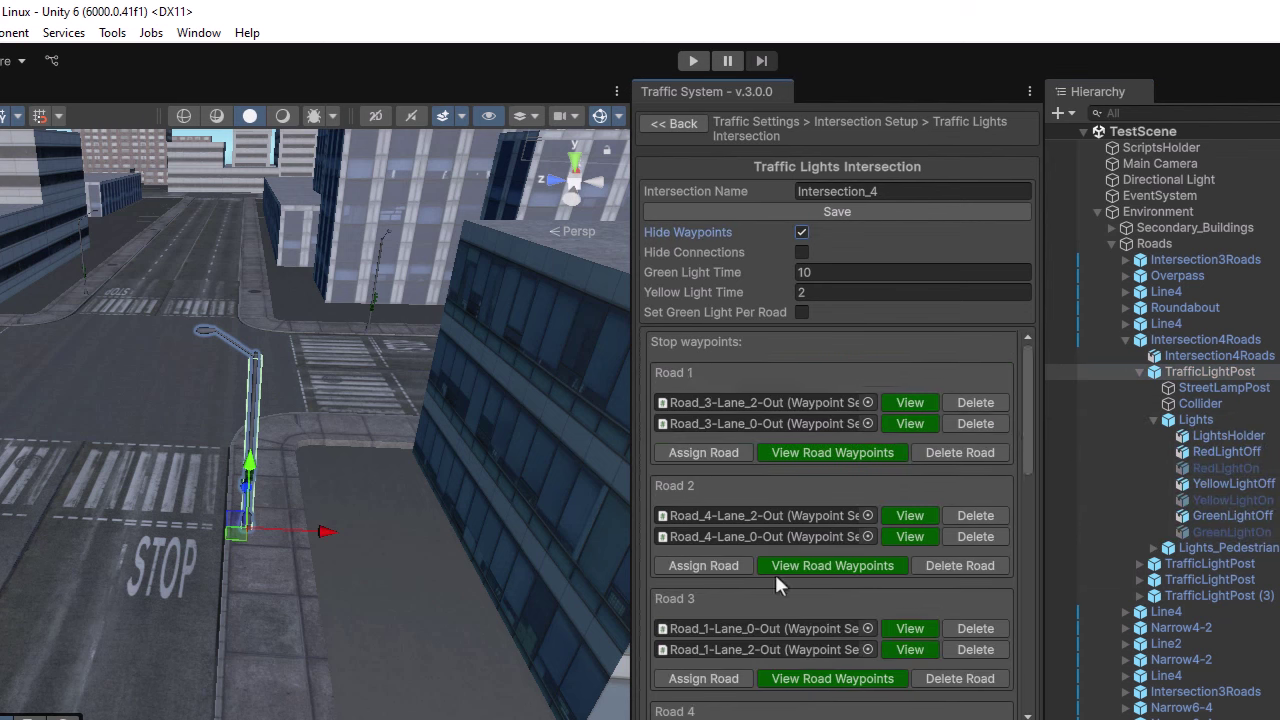
Open Road 3's light assignment, hide the waypoints and expand the TrafficLightPost beside its stop line
scroll(774, 571, down, 3)
click(698, 616)
click(800, 233)
alt+drag(420, 500, 400, 370)
scroll(374, 451, up, 3)
click(801, 233)
click(326, 409)
click(1140, 371)
click(1139, 388)
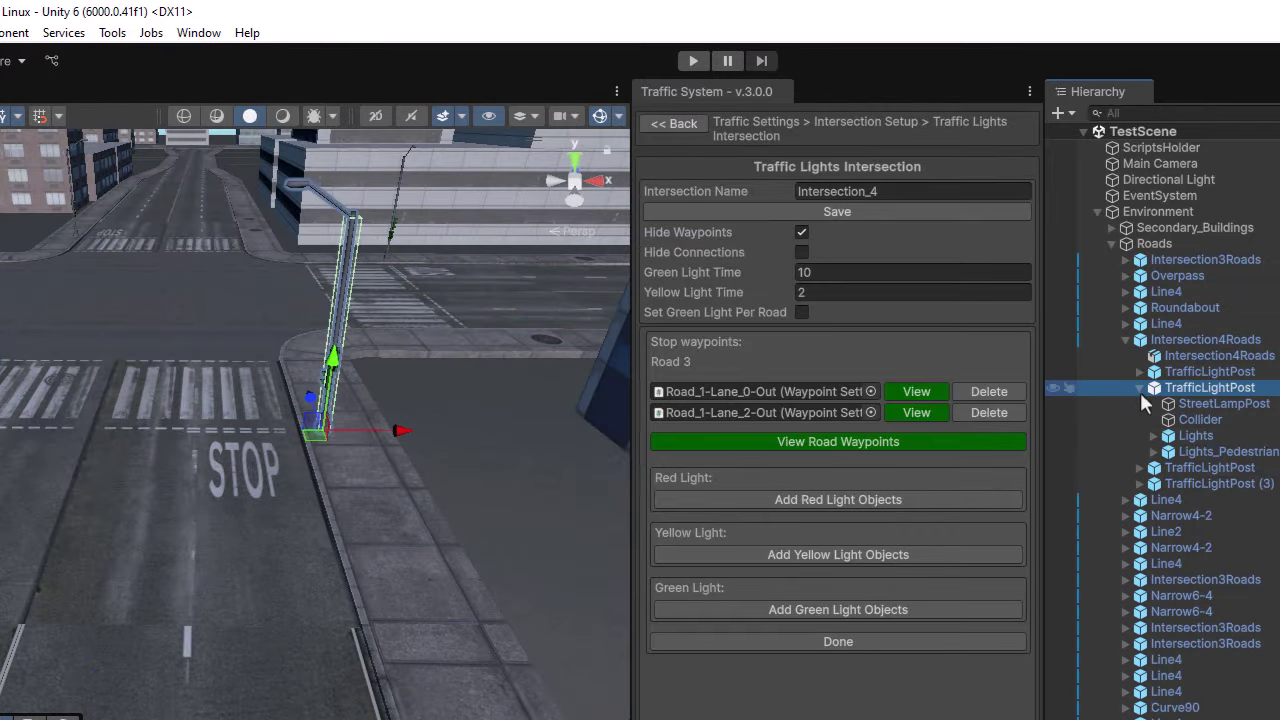
Add one slot per light colour for Road 3 and assign its post's RedLightOn, YellowLightOn and GreenLightOn objects
click(838, 499)
click(838, 575)
click(838, 651)
drag(1195, 483, 760, 499)
drag(1220, 515, 760, 575)
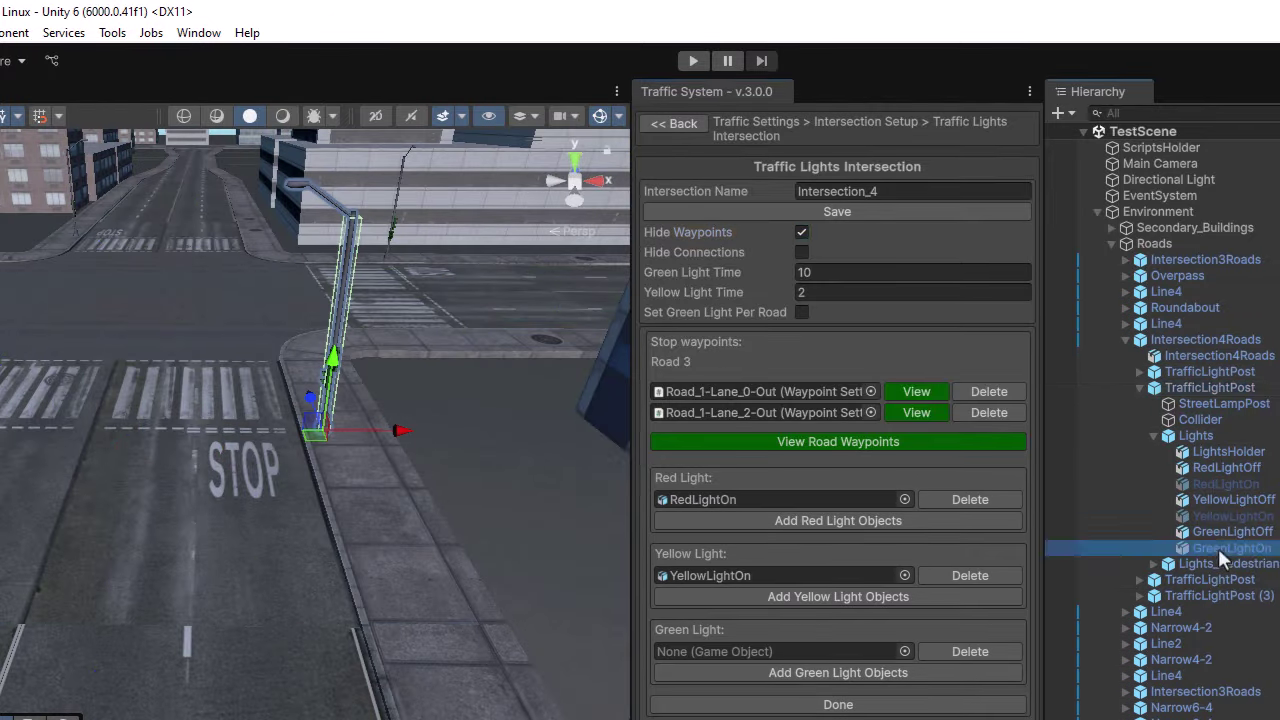
drag(1220, 548, 769, 651)
click(838, 704)
Open Road 4's light assignment and expand the lights of TrafficLightPost (3) beside its stop line
scroll(840, 706, down, 5)
click(712, 492)
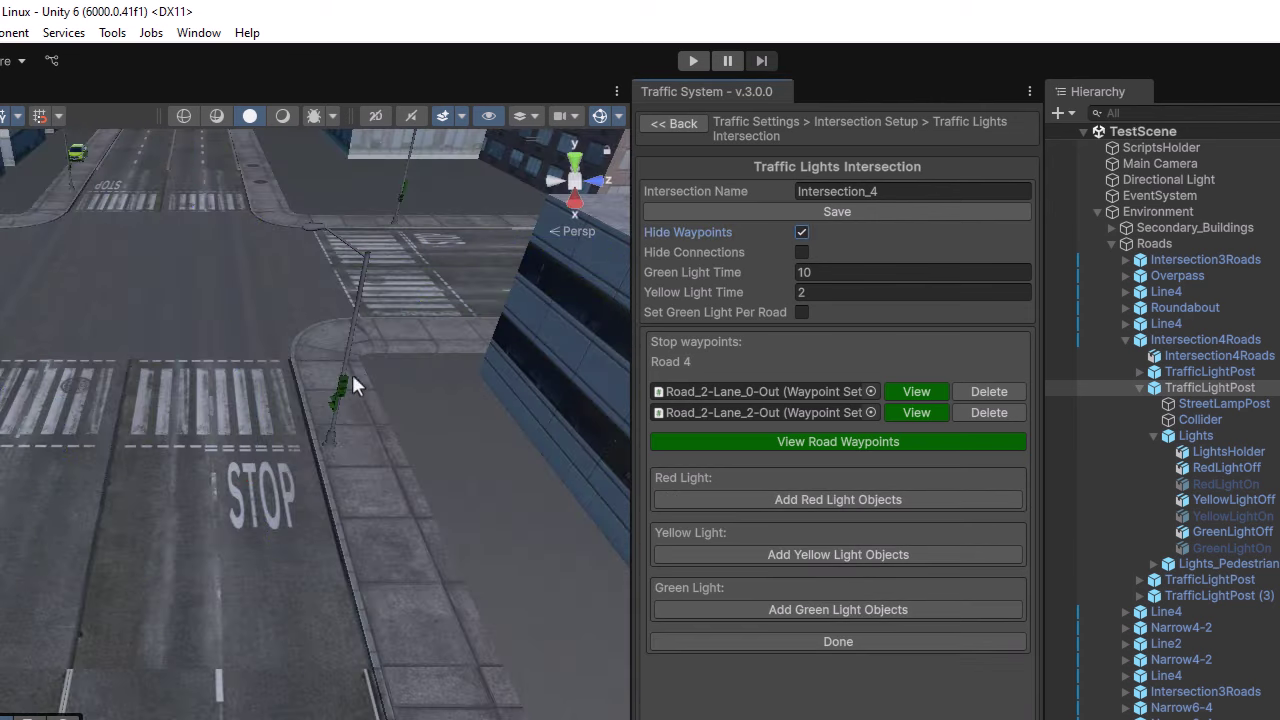
click(345, 384)
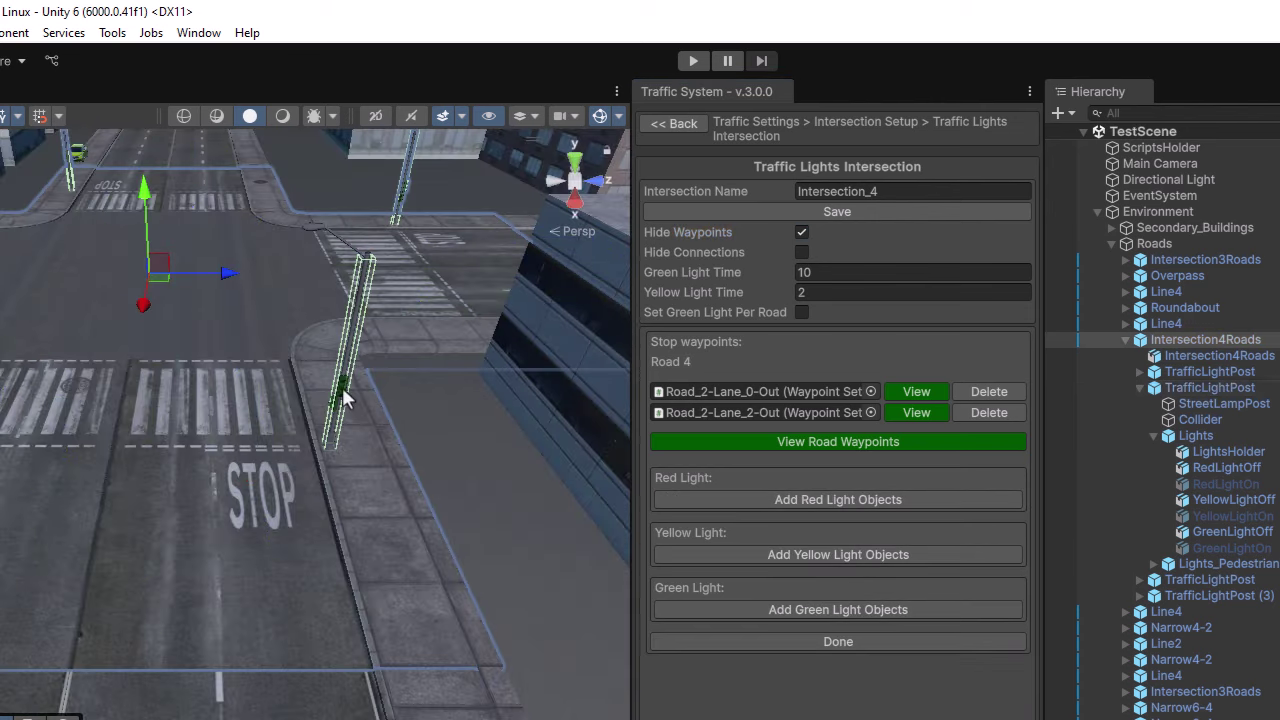
click(1140, 387)
click(1154, 467)
Add one slot per light colour for Road 4 and assign RedLightOn, YellowLightOn and GreenLightOn from TrafficLightPost (3)
click(838, 499)
click(838, 575)
click(838, 651)
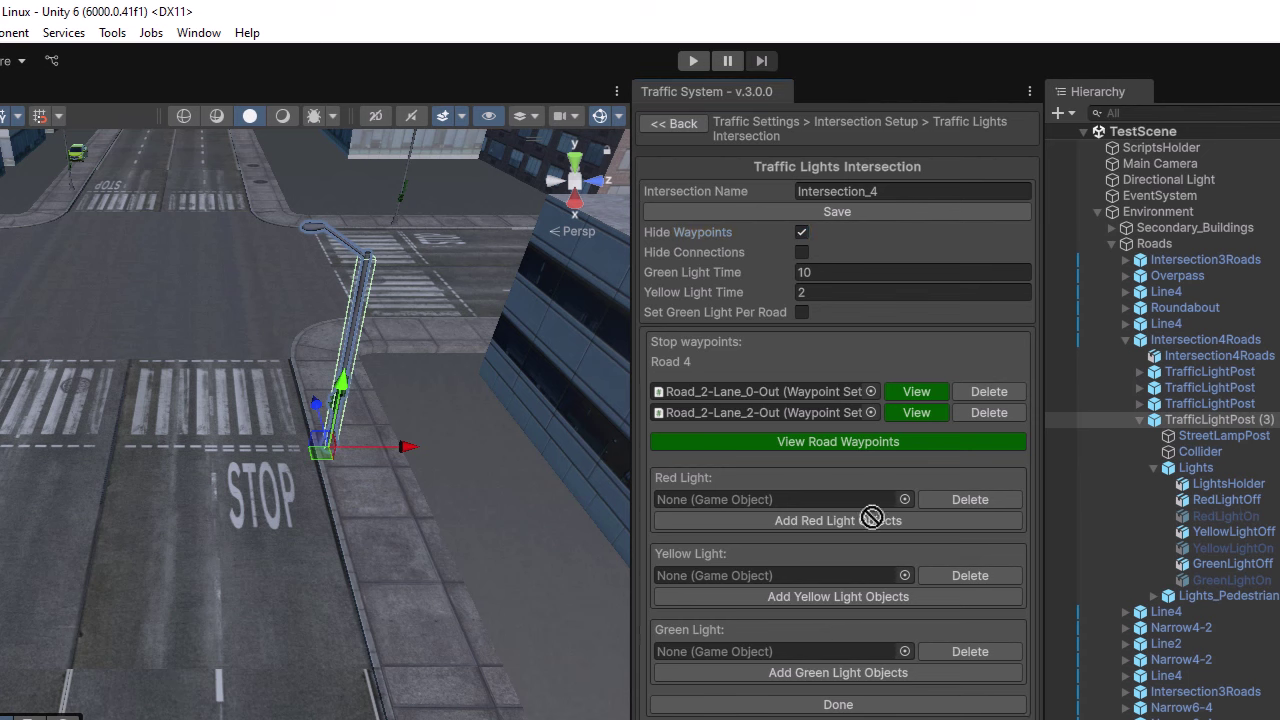
drag(1226, 515, 760, 499)
drag(1233, 548, 780, 571)
drag(1231, 580, 760, 651)
click(838, 704)
Open the intersection's pedestrian waypoint setup and add one slot each for the red and green pedestrian lights
scroll(837, 397, down, 10)
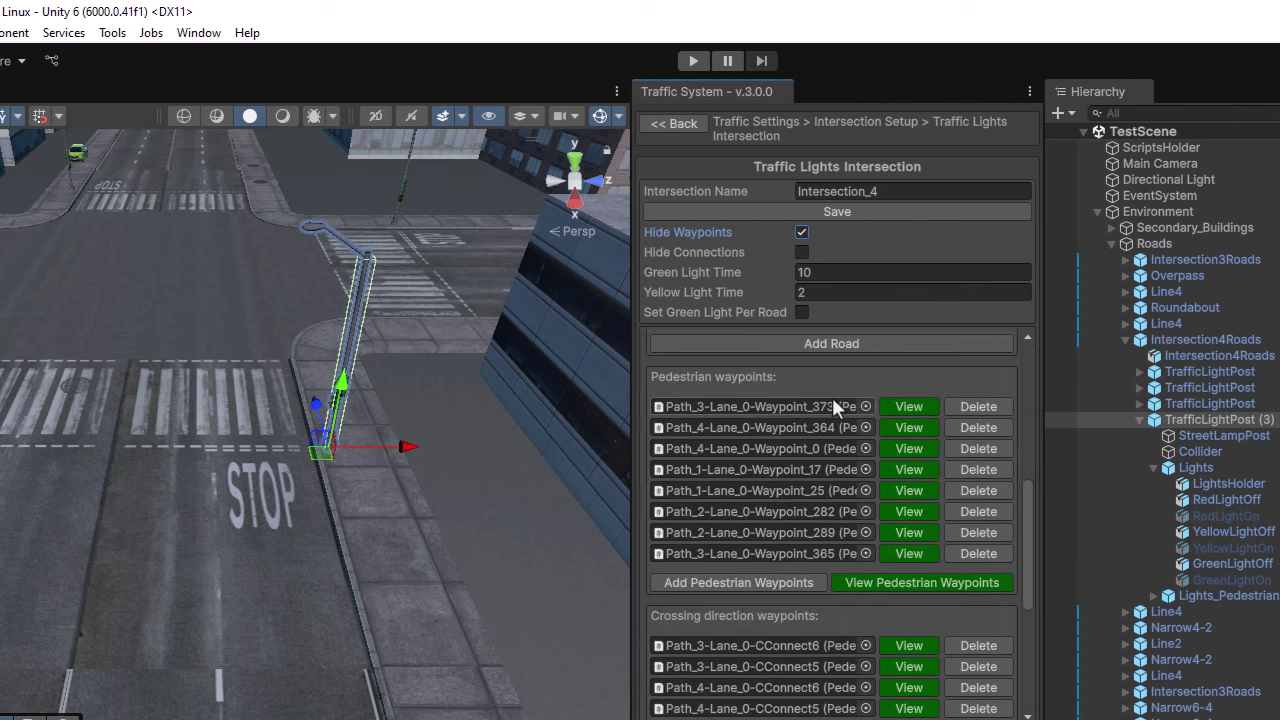
scroll(832, 397, down, 2)
click(784, 521)
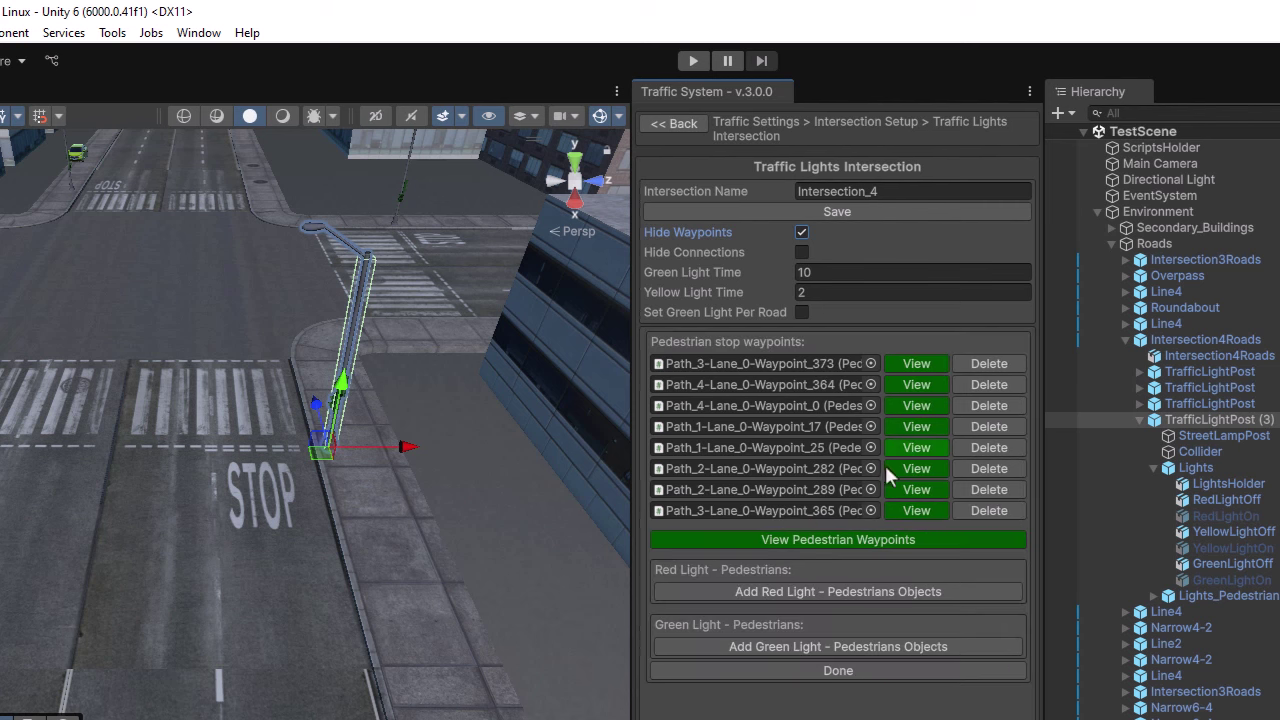
click(810, 591)
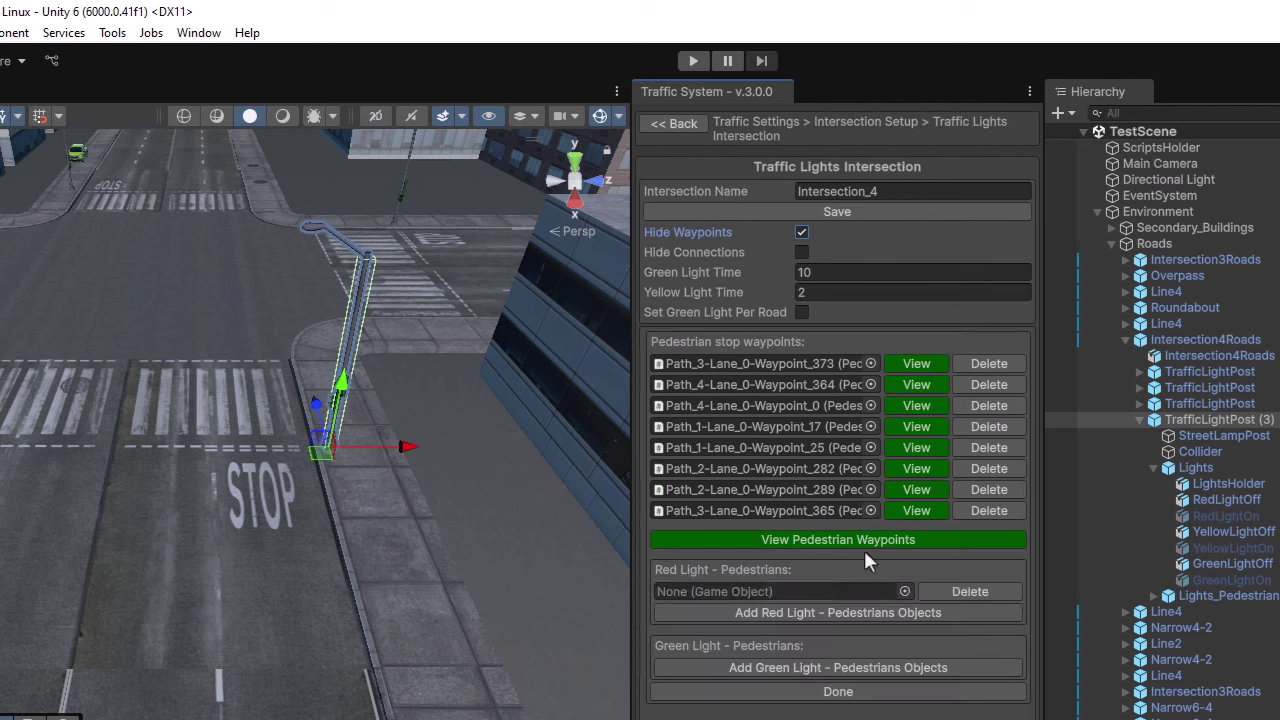
click(812, 668)
Expand the pedestrian lights group of all four traffic light posts in Intersection4Roads, collapsing their vehicle lights
click(1124, 421)
click(1152, 465)
click(1152, 484)
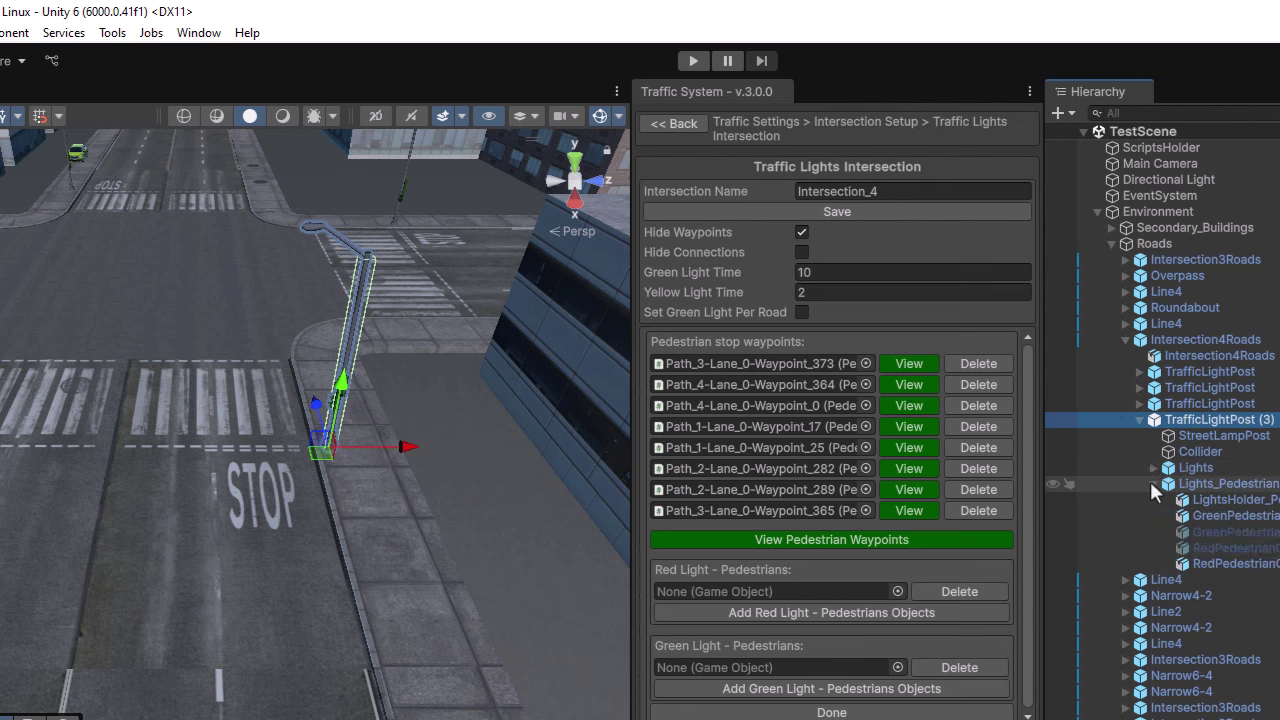
click(1138, 388)
click(1152, 436)
click(1152, 453)
click(1139, 548)
click(1153, 596)
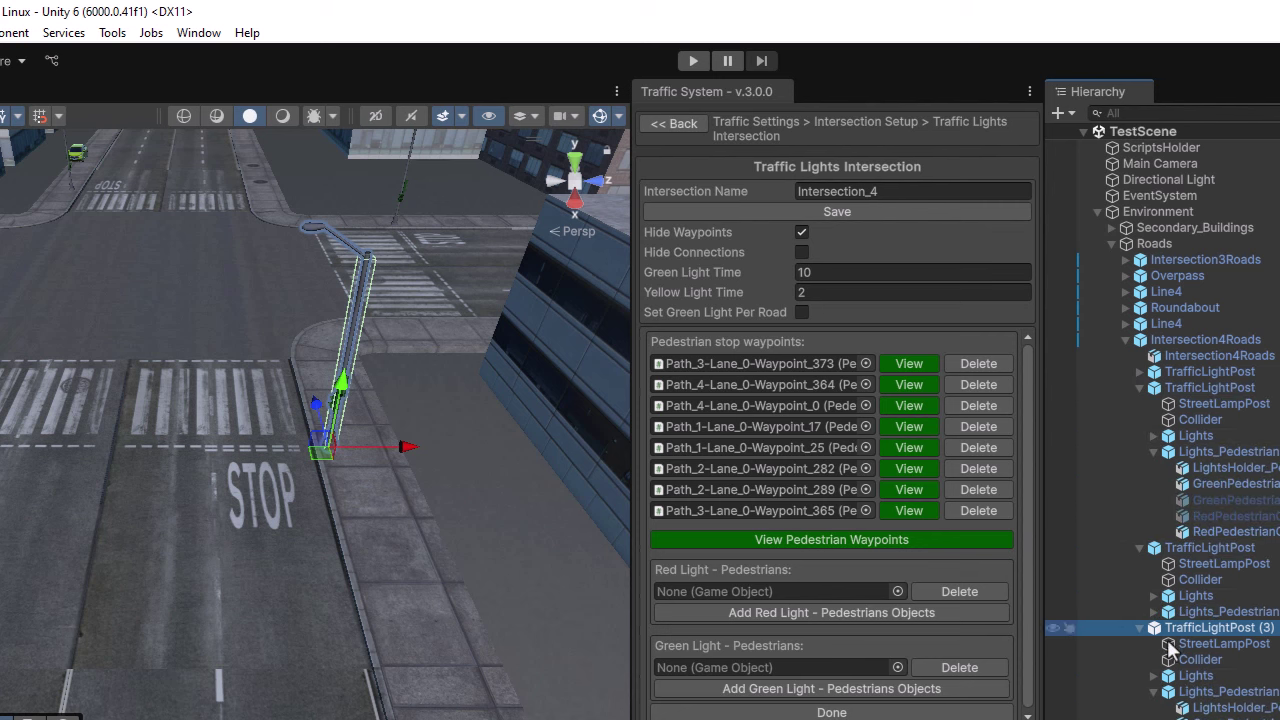
click(1153, 612)
scroll(1256, 512, down, 2)
click(1139, 252)
click(1153, 300)
click(1154, 316)
scroll(1264, 276, down, 2)
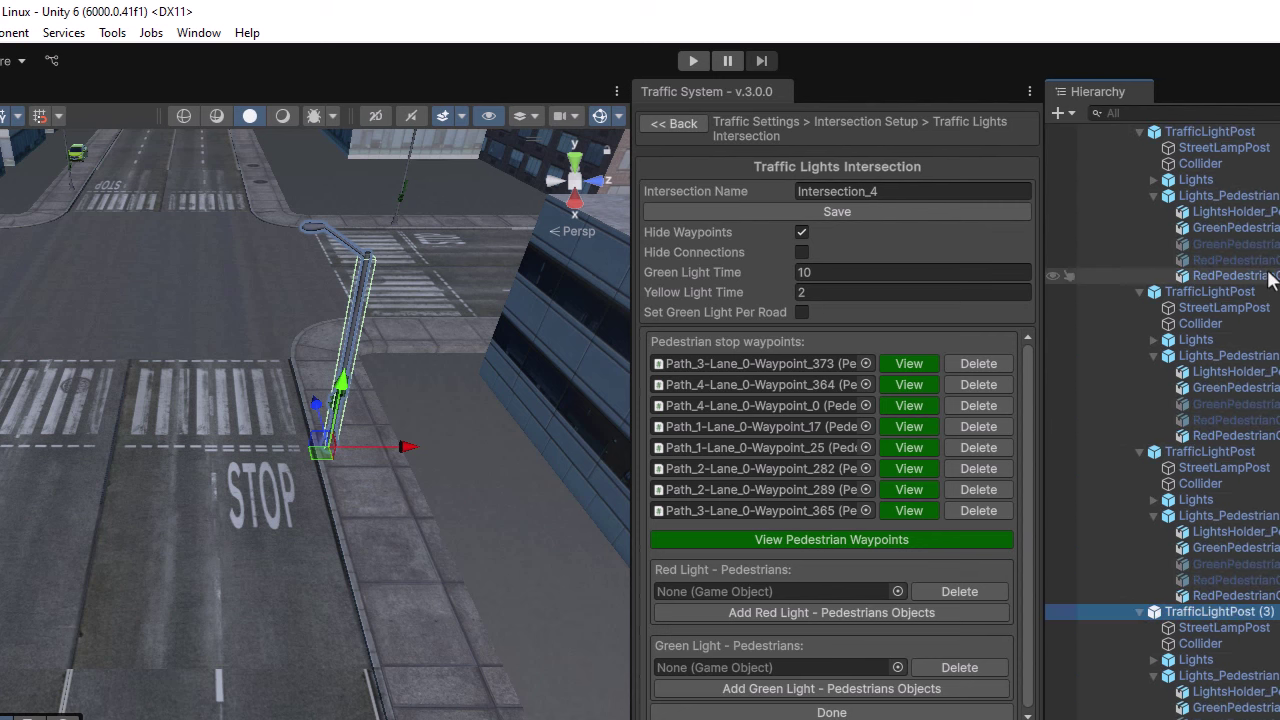
scroll(1244, 420, up, 1)
Add further green pedestrian light slots and fill them with the GreenPedestrianOn objects of the traffic light posts
drag(1234, 303, 711, 667)
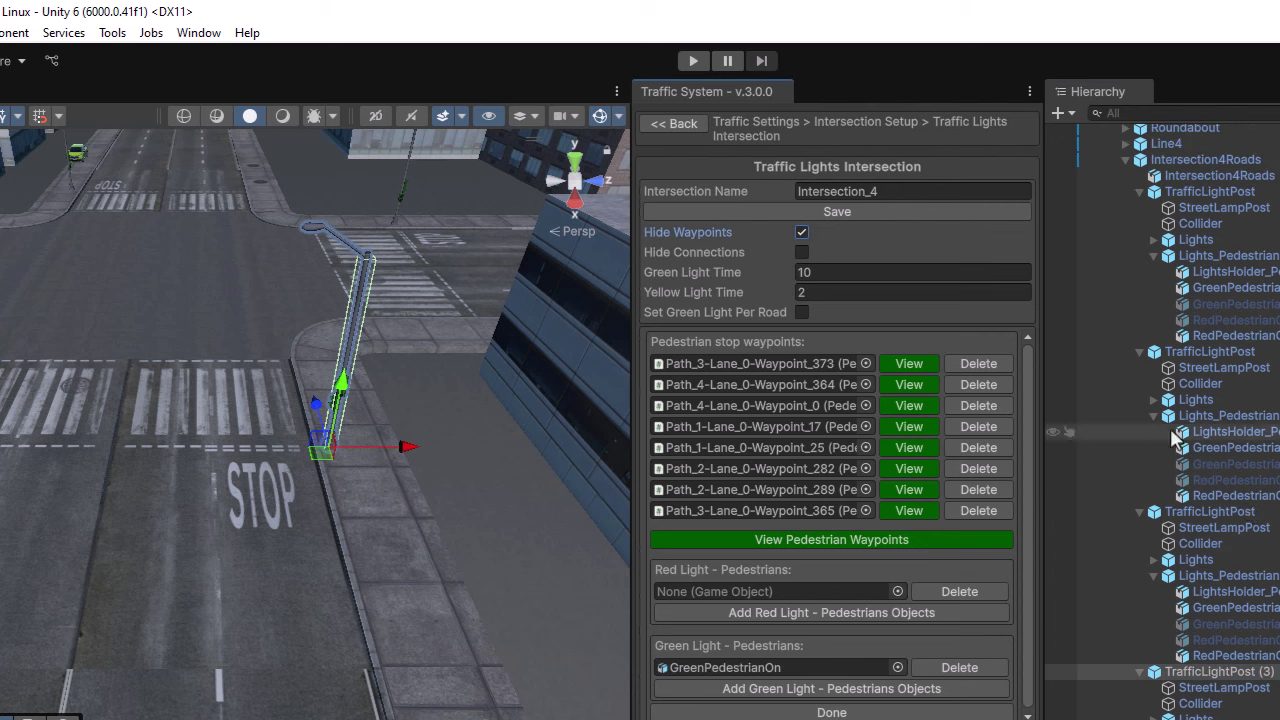
click(772, 611)
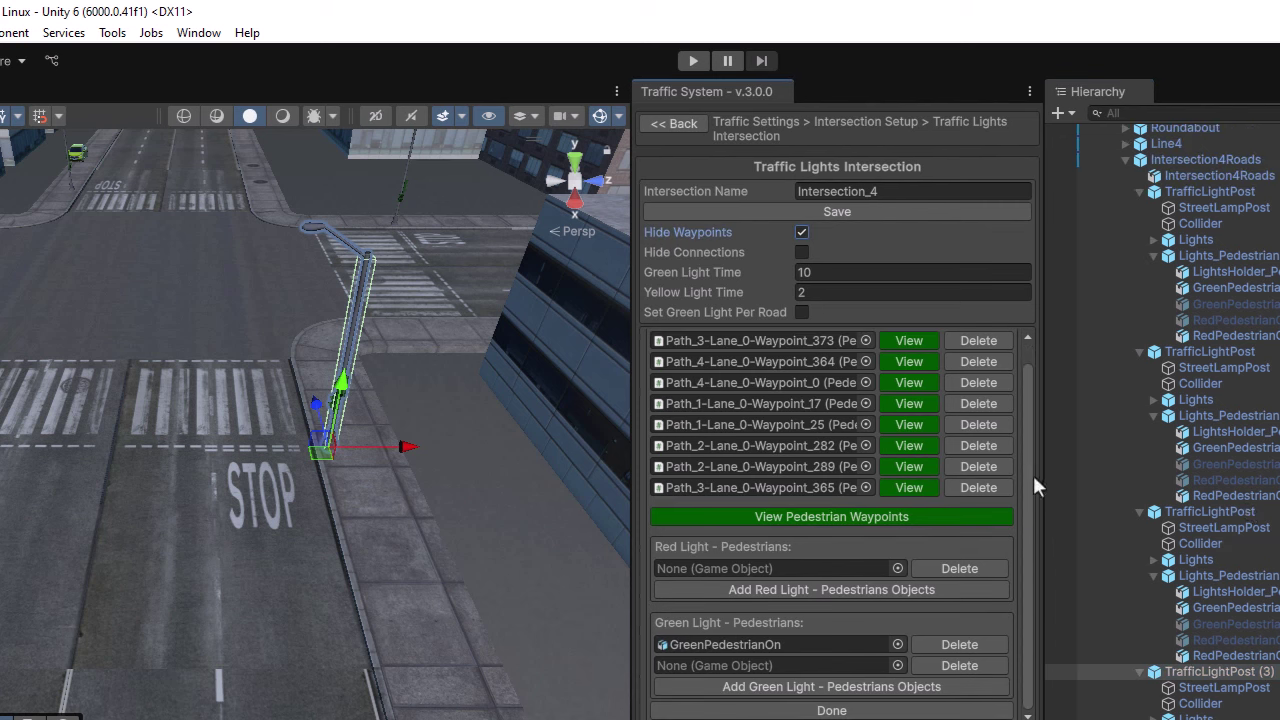
click(780, 686)
click(780, 697)
drag(1222, 447, 738, 647)
drag(1214, 608, 740, 667)
scroll(1205, 610, down, 2)
Assign the RedPedestrianOn objects of all four posts as the red pedestrian lights and finish the pedestrian setup
drag(1212, 648, 760, 547)
click(768, 569)
click(768, 590)
click(768, 611)
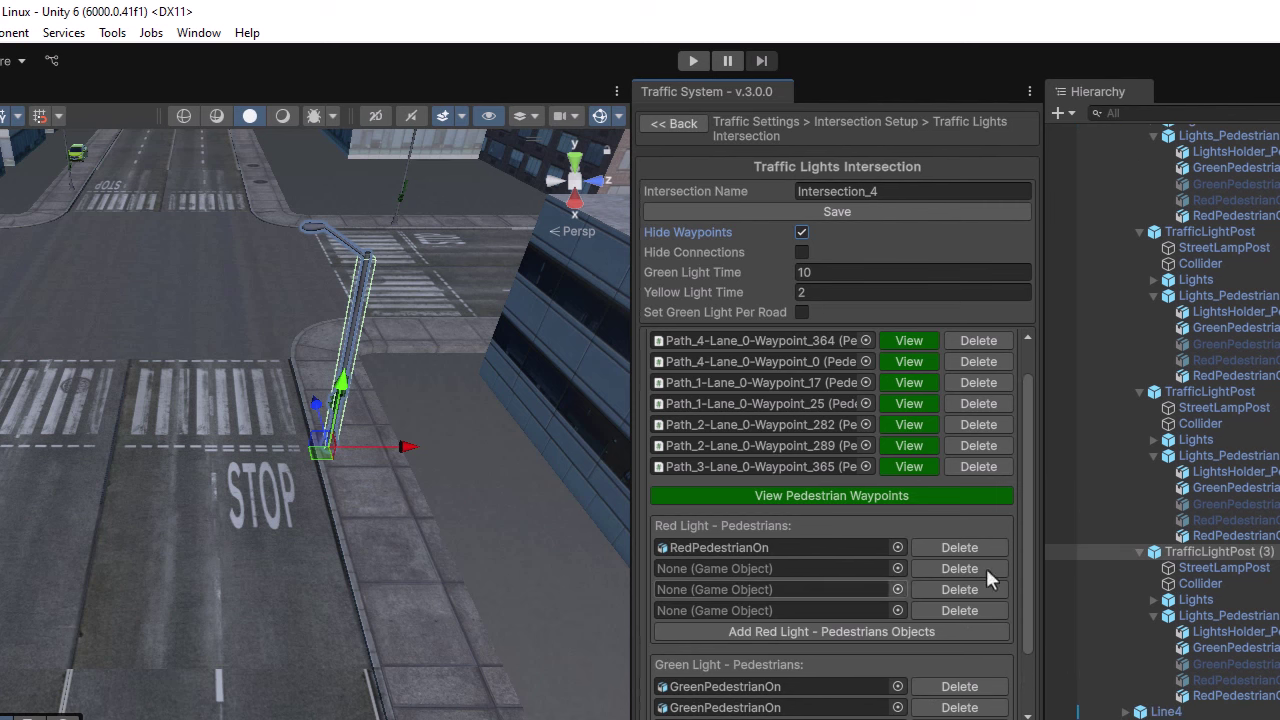
drag(1225, 535, 760, 568)
drag(1223, 363, 760, 589)
drag(1225, 216, 760, 610)
scroll(911, 449, down, 2)
click(831, 710)
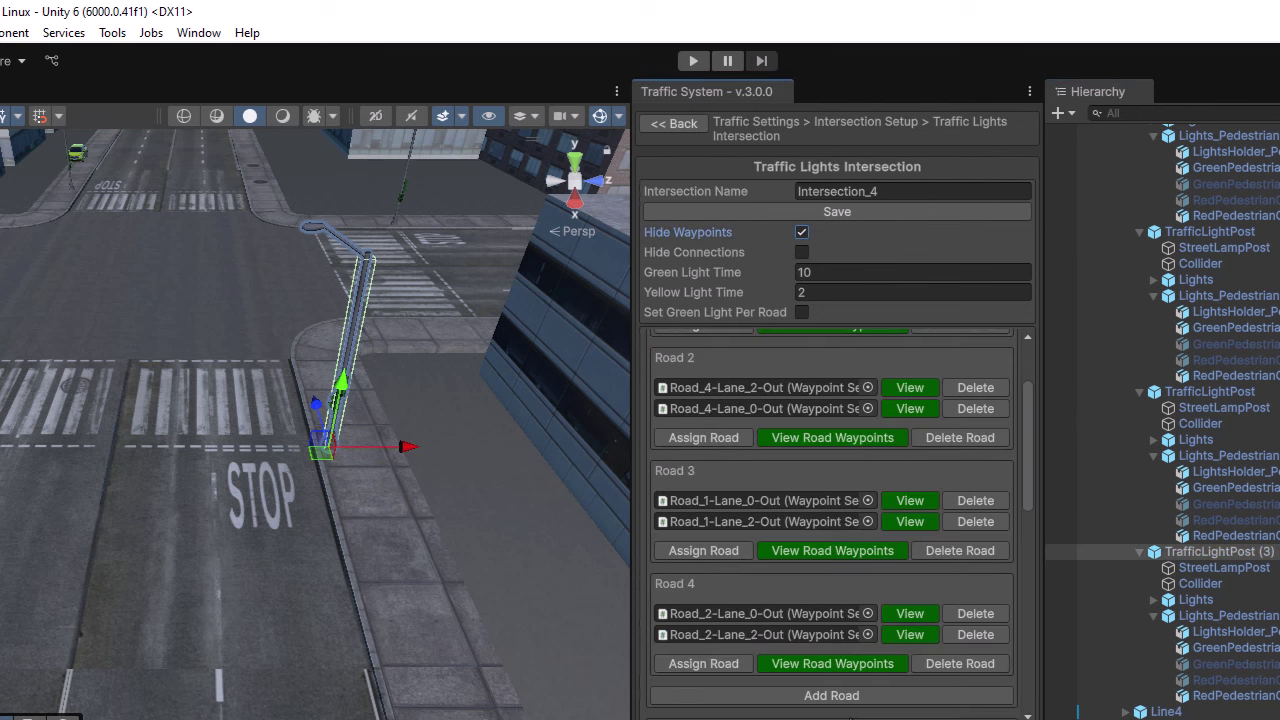
Leave Intersection_4's setup and return to the main Traffic Settings page
scroll(894, 548, down, 5)
scroll(910, 540, up, 10)
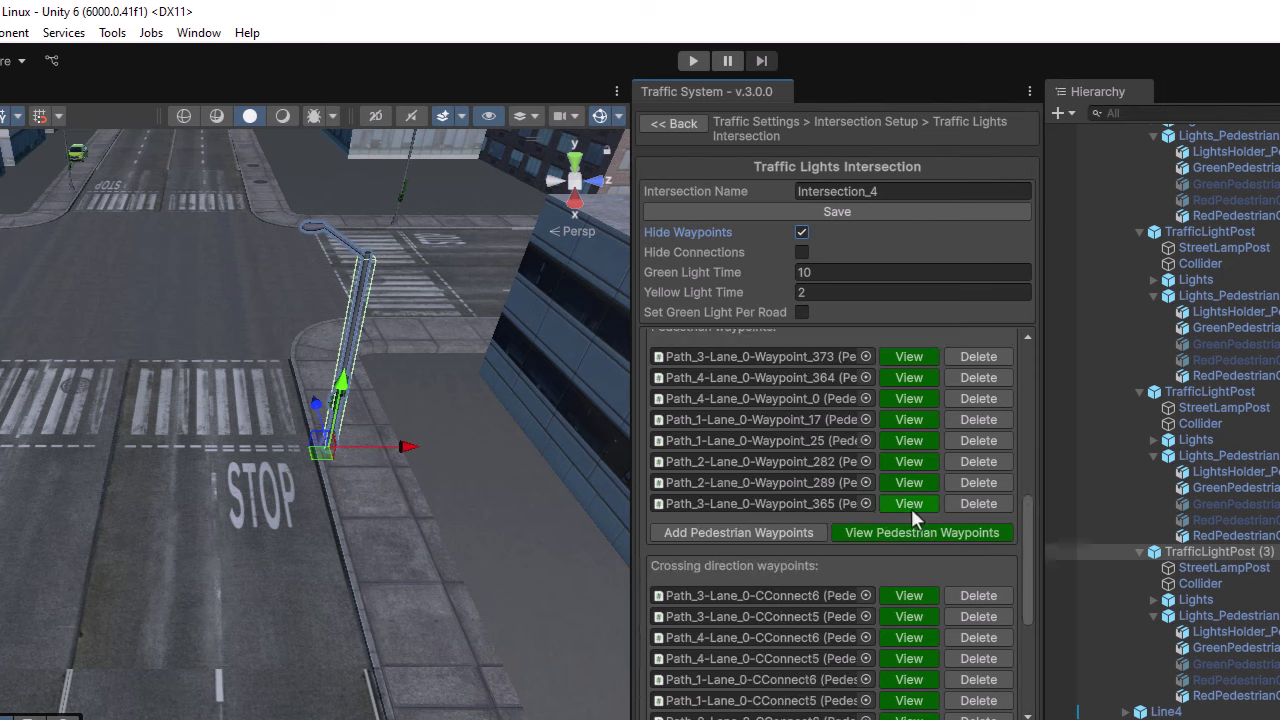
click(671, 125)
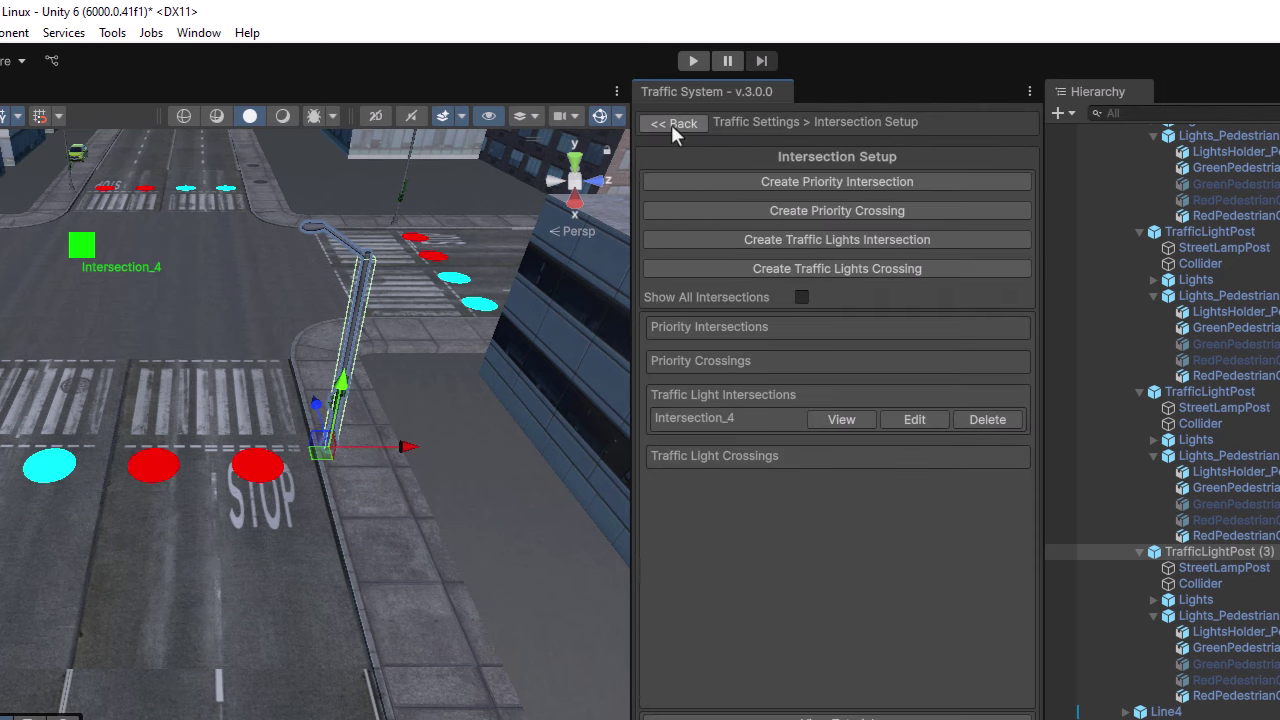
click(671, 124)
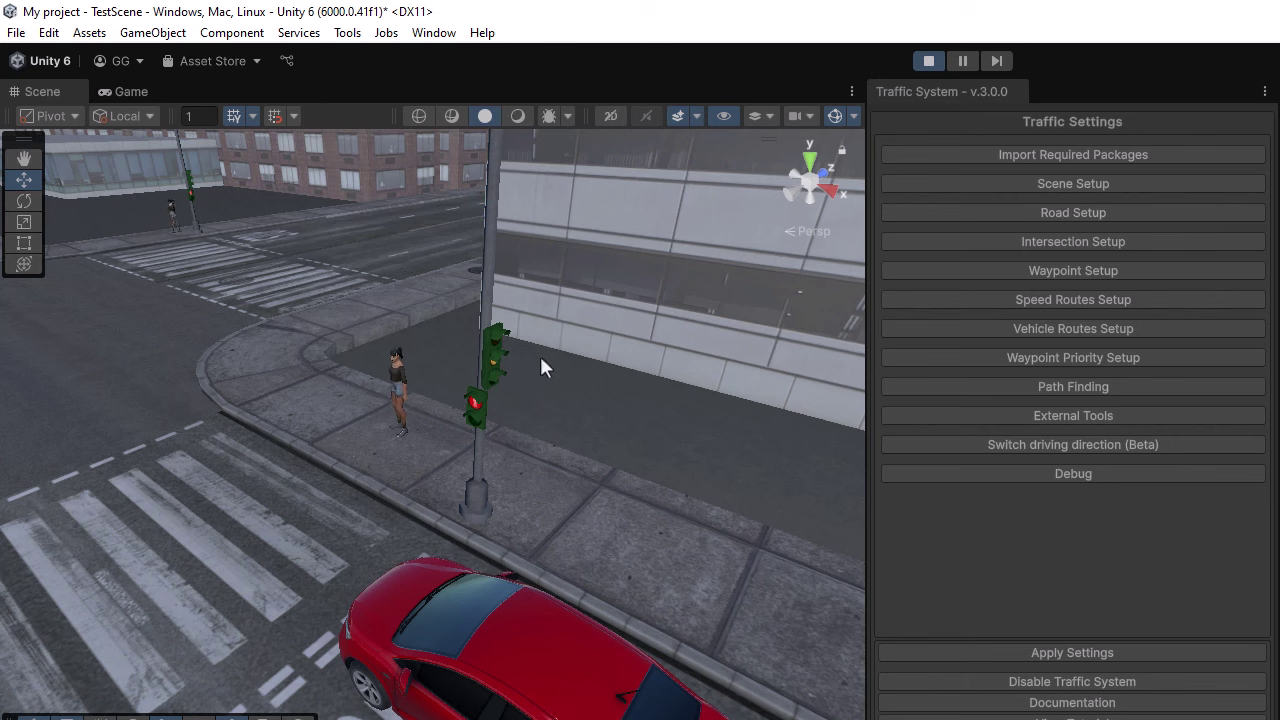
middle_drag(511, 408, 508, 362)
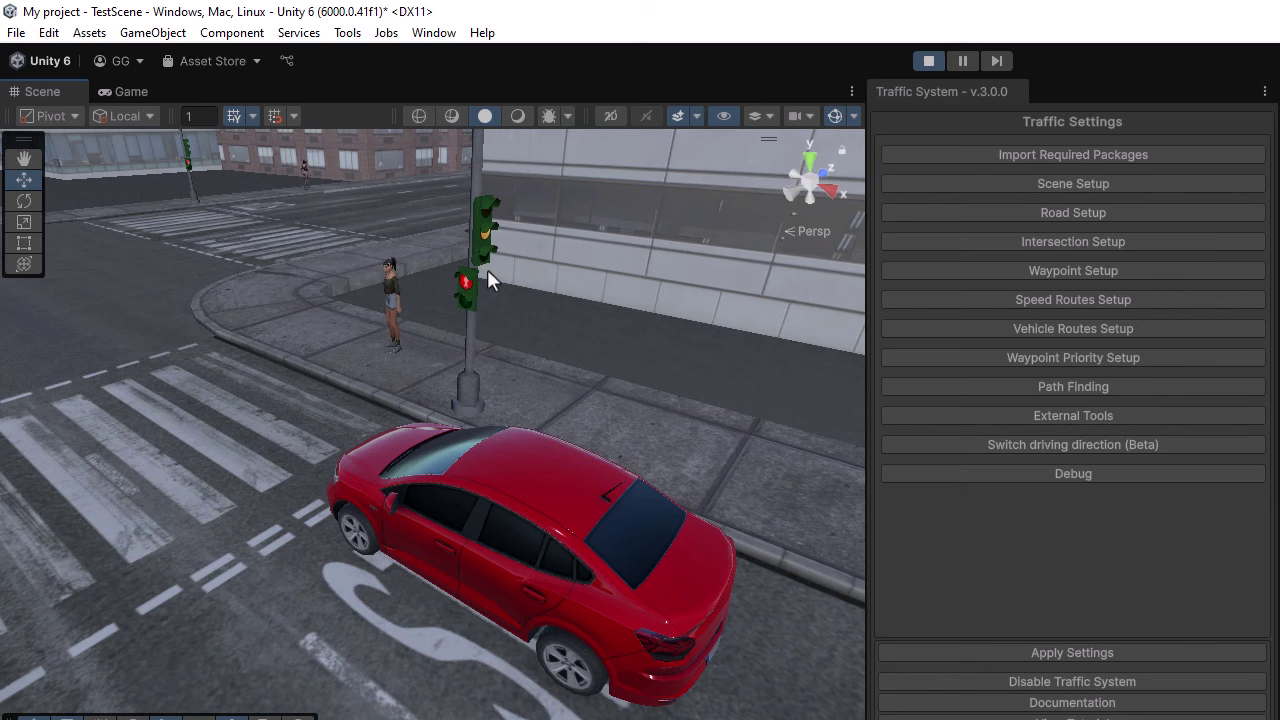
Examine how cars and pedestrians respond to the traffic lights at the running intersection, and stop the simulation
scroll(303, 447, down, 10)
scroll(300, 446, up, 10)
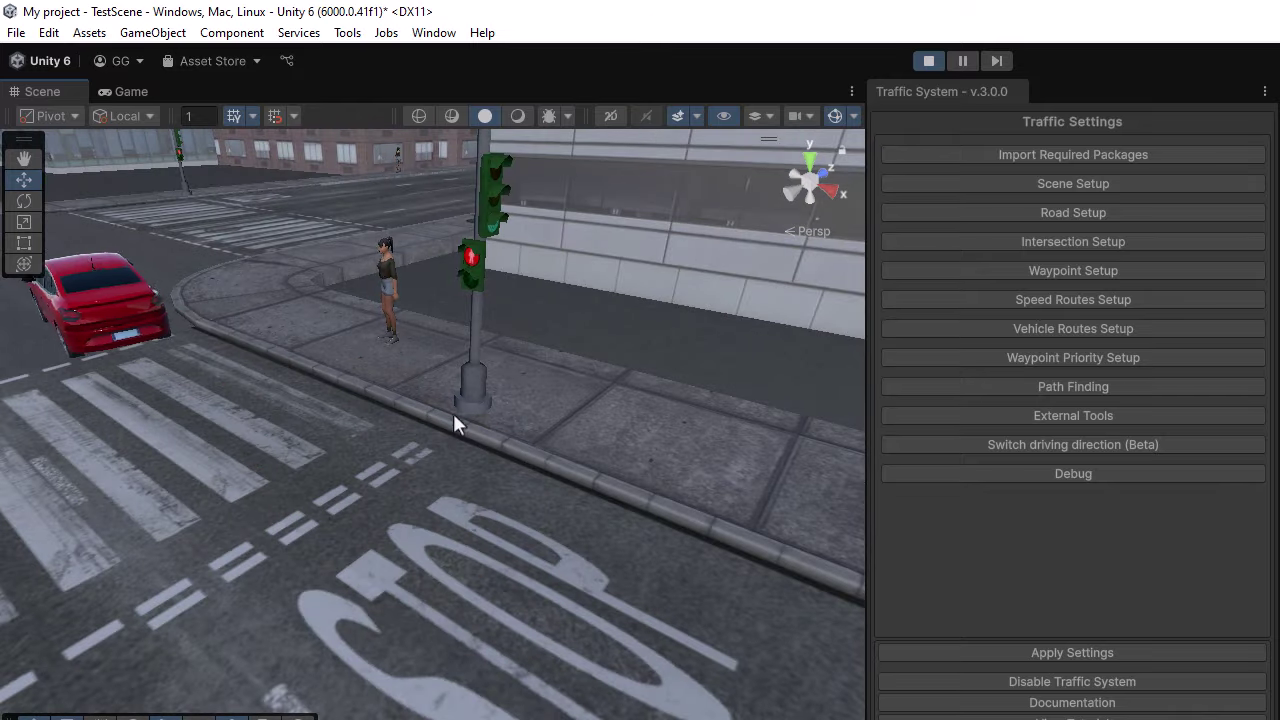
scroll(437, 421, down, 2)
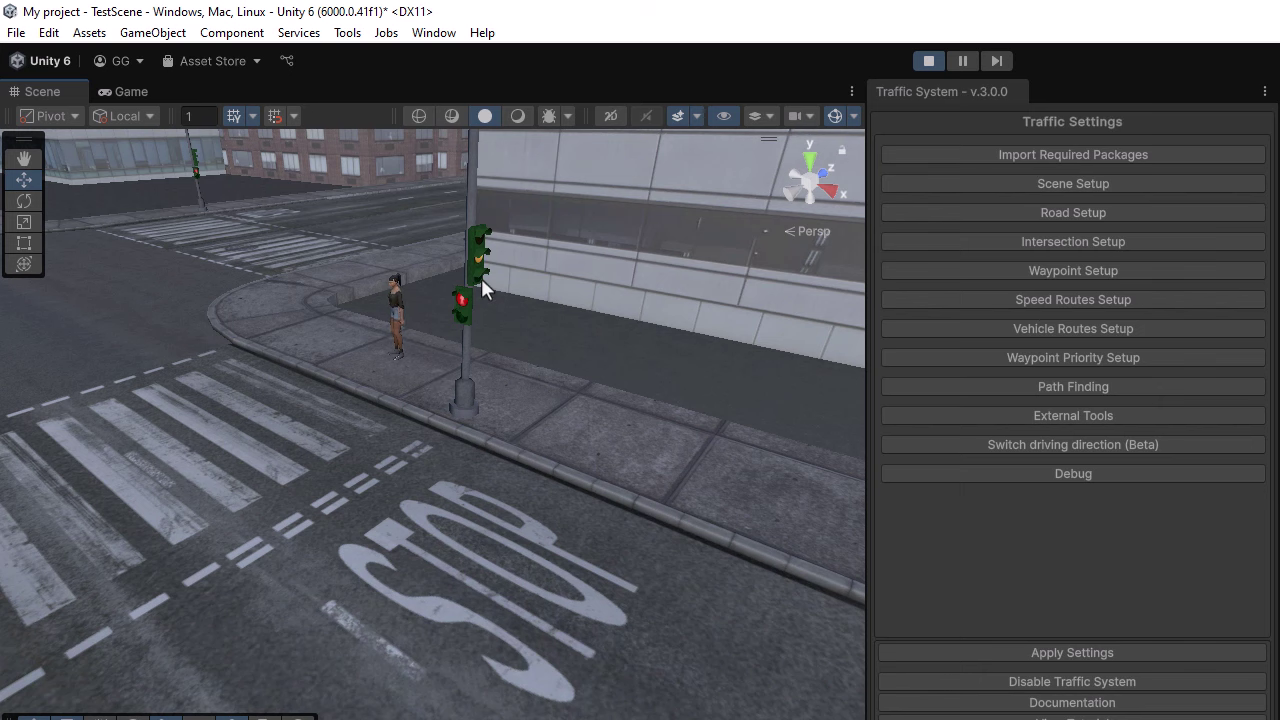
scroll(220, 225, up, 3)
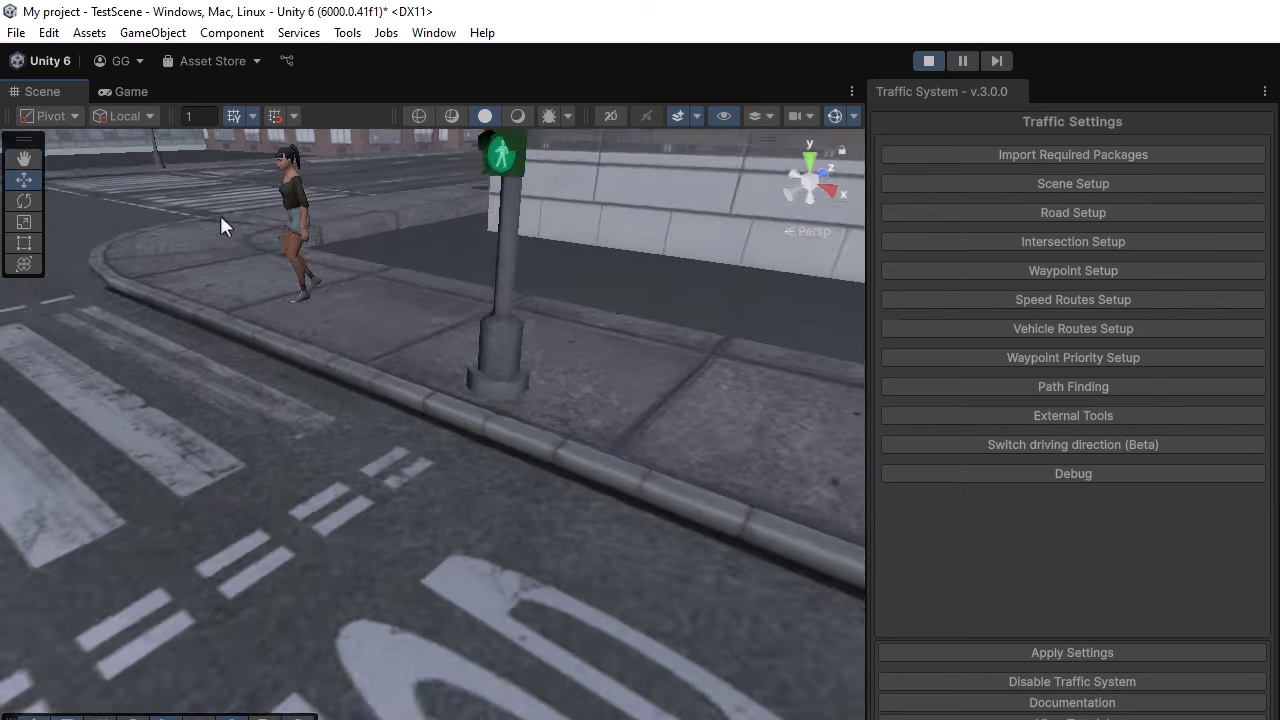
scroll(220, 215, down, 5)
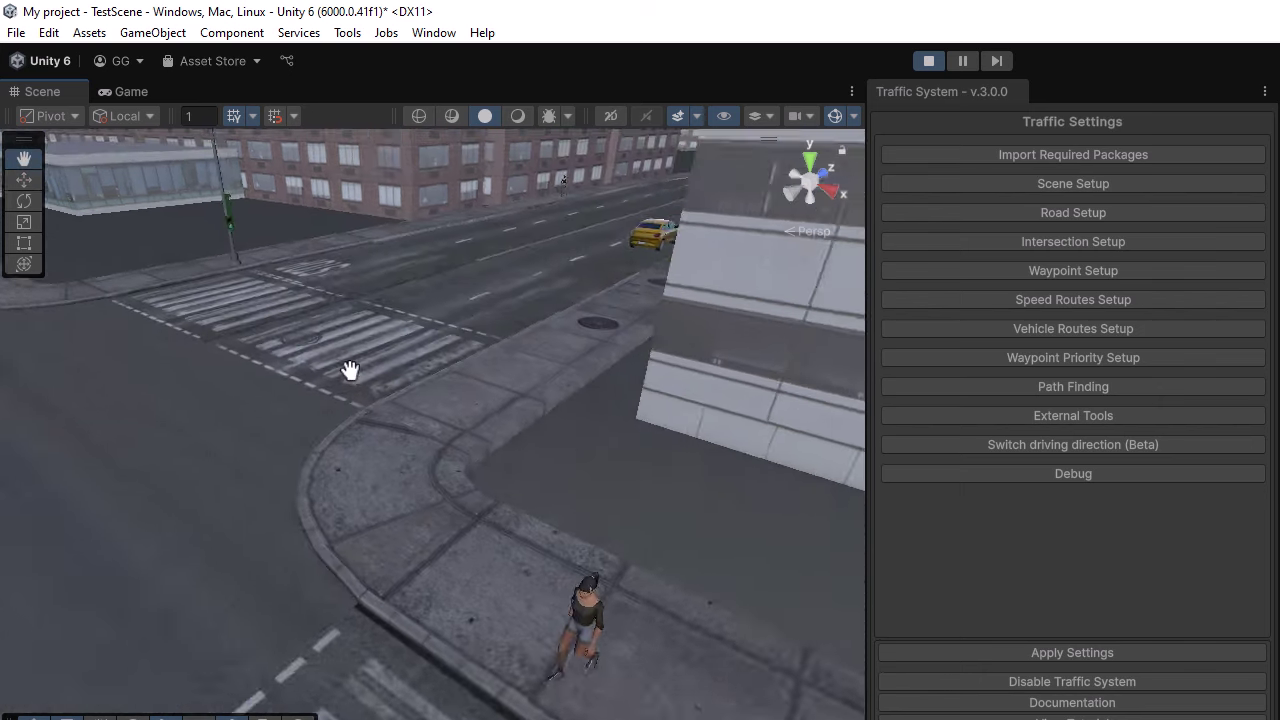
scroll(452, 425, up, 2)
middle_drag(452, 420, 534, 369)
scroll(533, 385, down, 1)
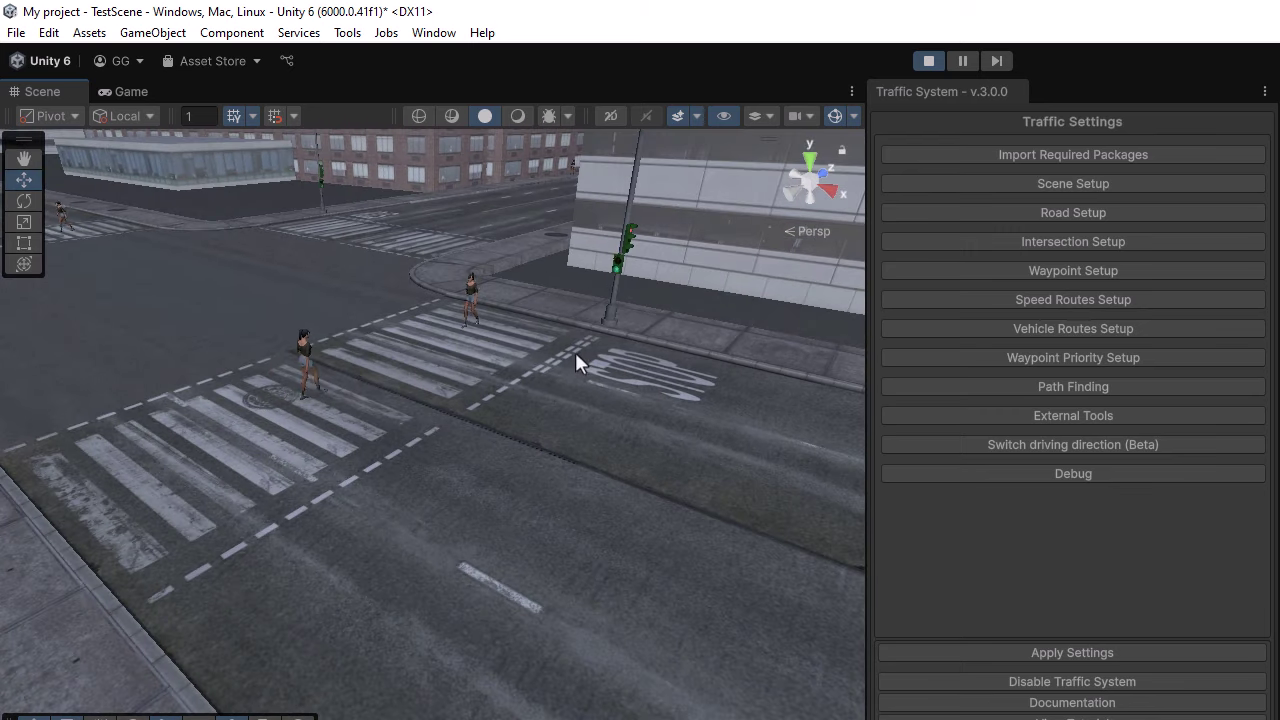
scroll(575, 353, up, 1)
scroll(527, 405, down, 1)
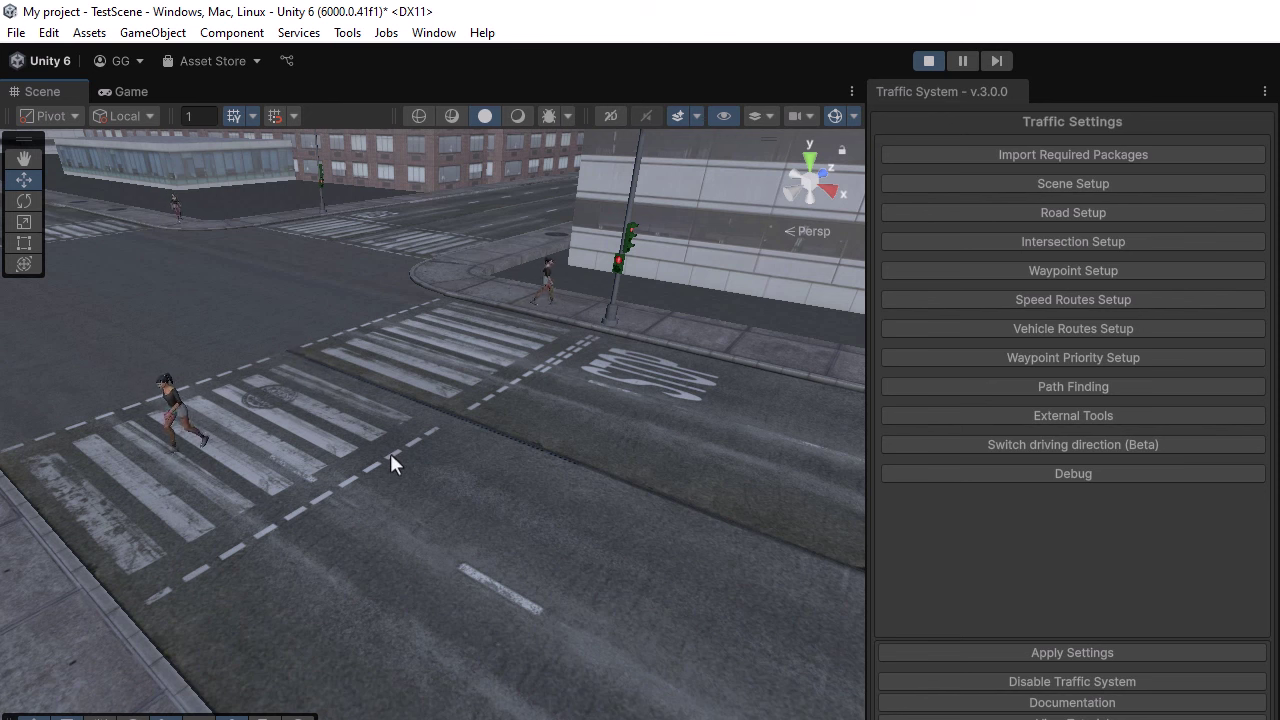
click(927, 62)
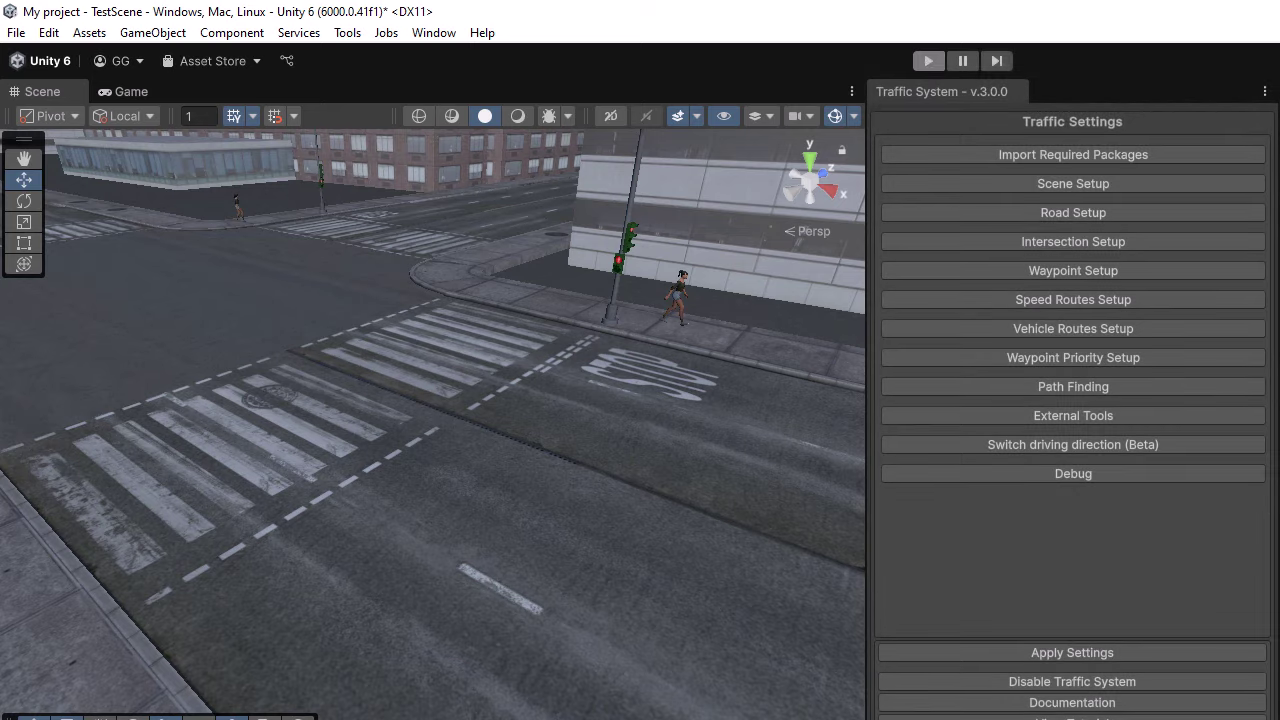
Create a new priority intersection for the three-way junction with crosswalks and STOP markings
right_drag(454, 338, 491, 349)
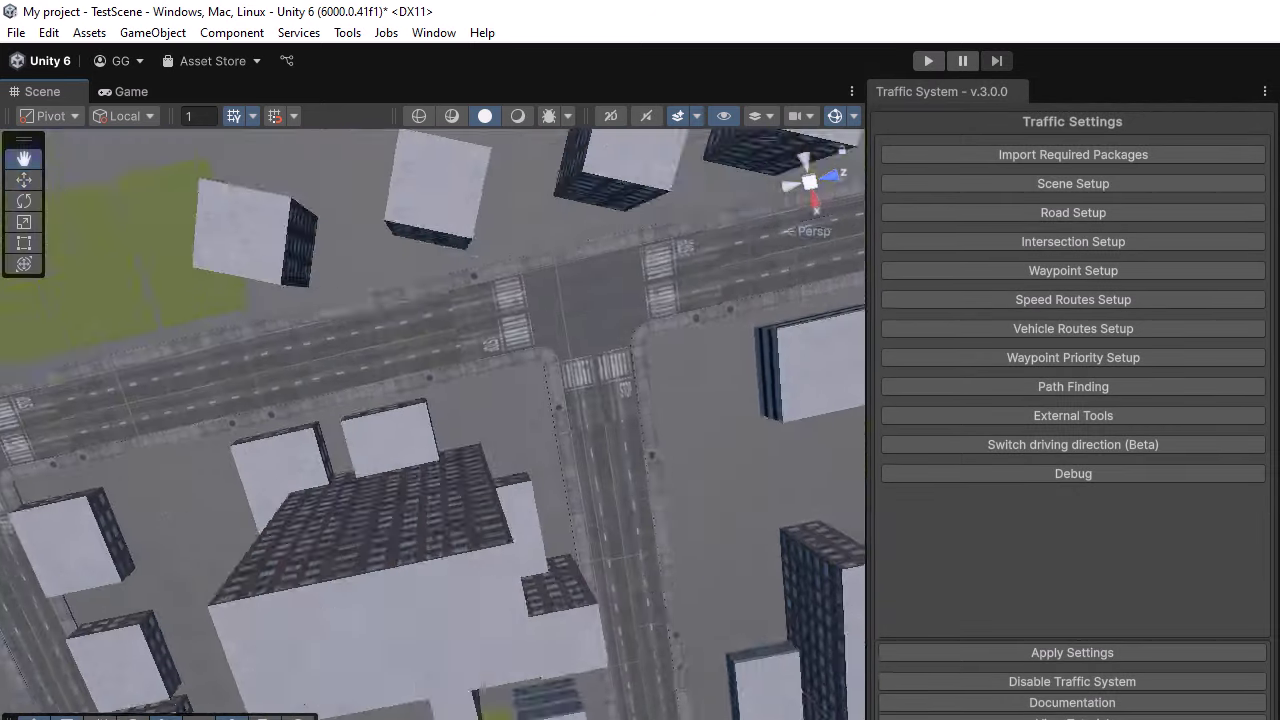
scroll(638, 392, up, 5)
middle_drag(622, 330, 641, 291)
right_drag(641, 291, 635, 366)
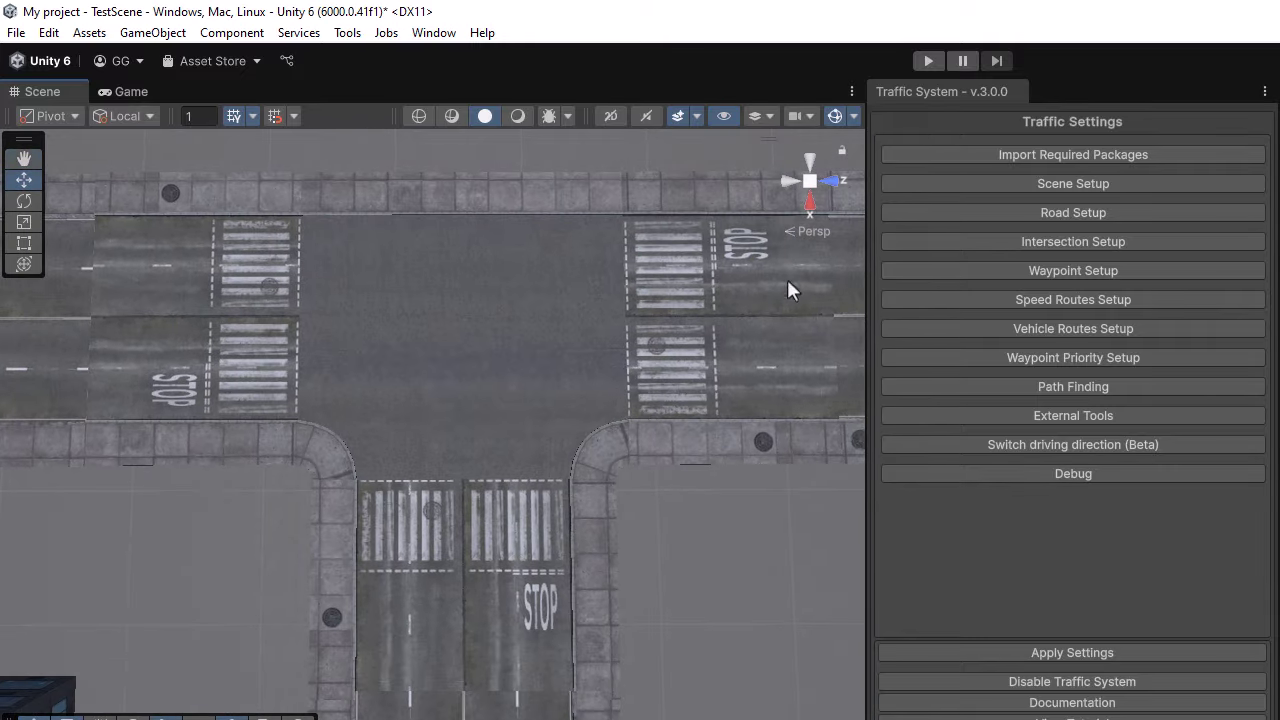
click(1066, 241)
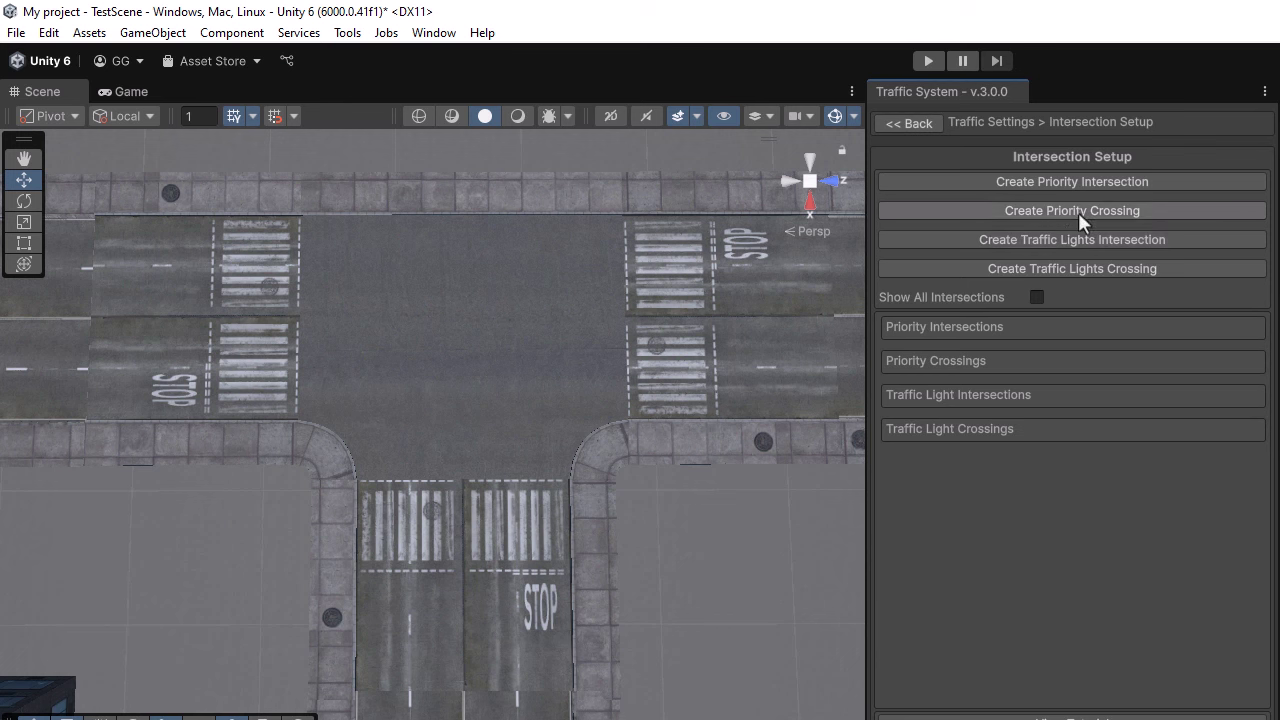
click(1081, 183)
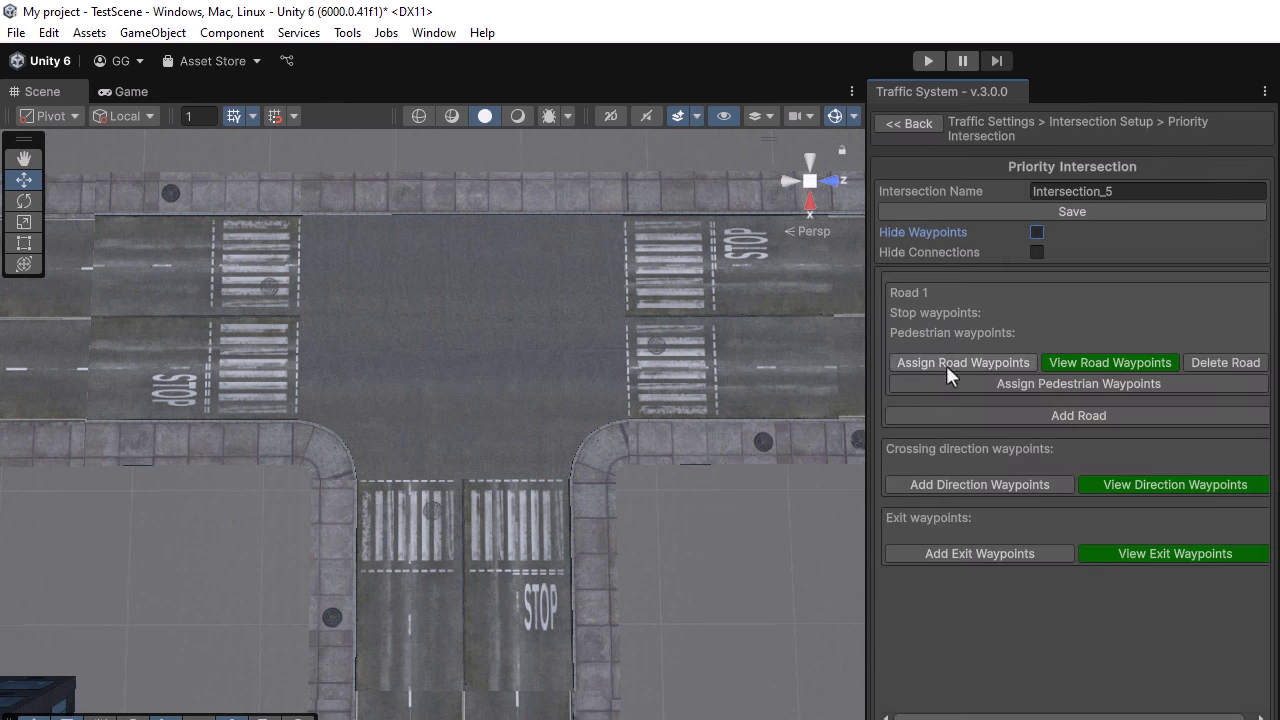
Assign Road_5-Lane_0-Out and Road_5-Lane_2-Out as the stop waypoints of Road 1
click(952, 362)
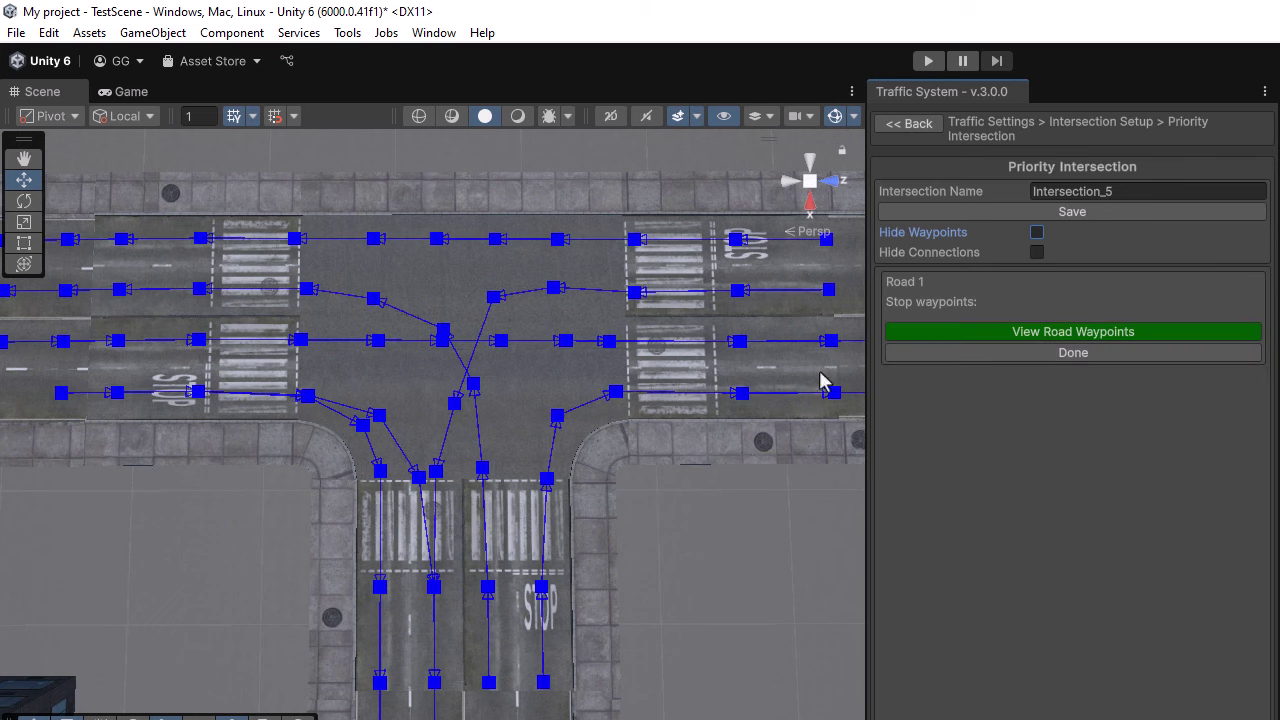
click(738, 292)
click(736, 243)
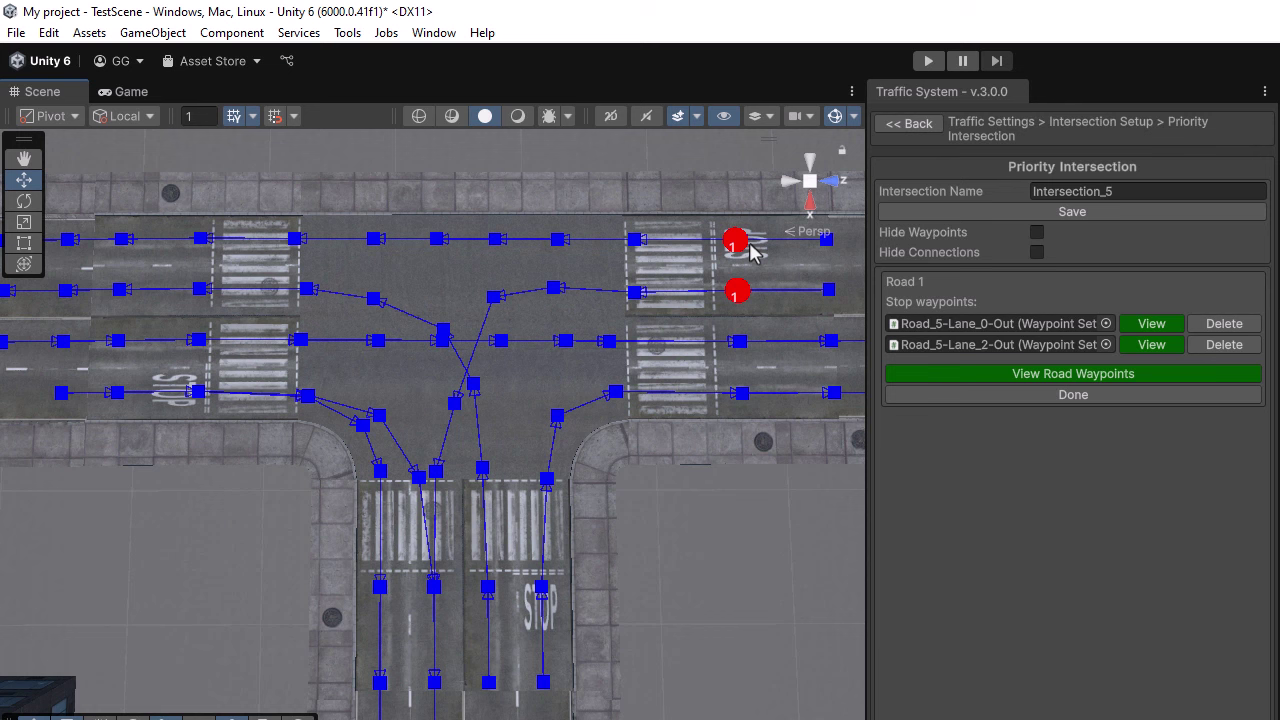
click(1062, 395)
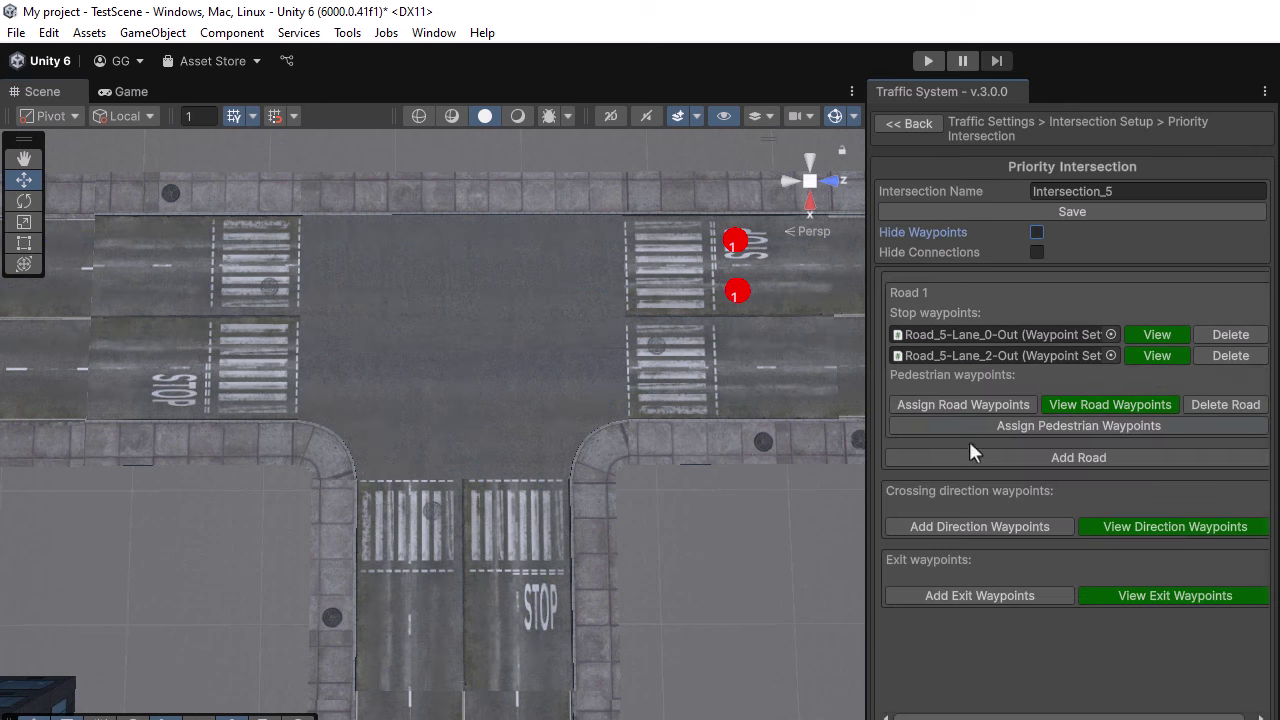
Add Road 2 to the intersection with stop waypoints Road_6-Lane_0-Out and Road_6-Lane_2-Out
click(1045, 460)
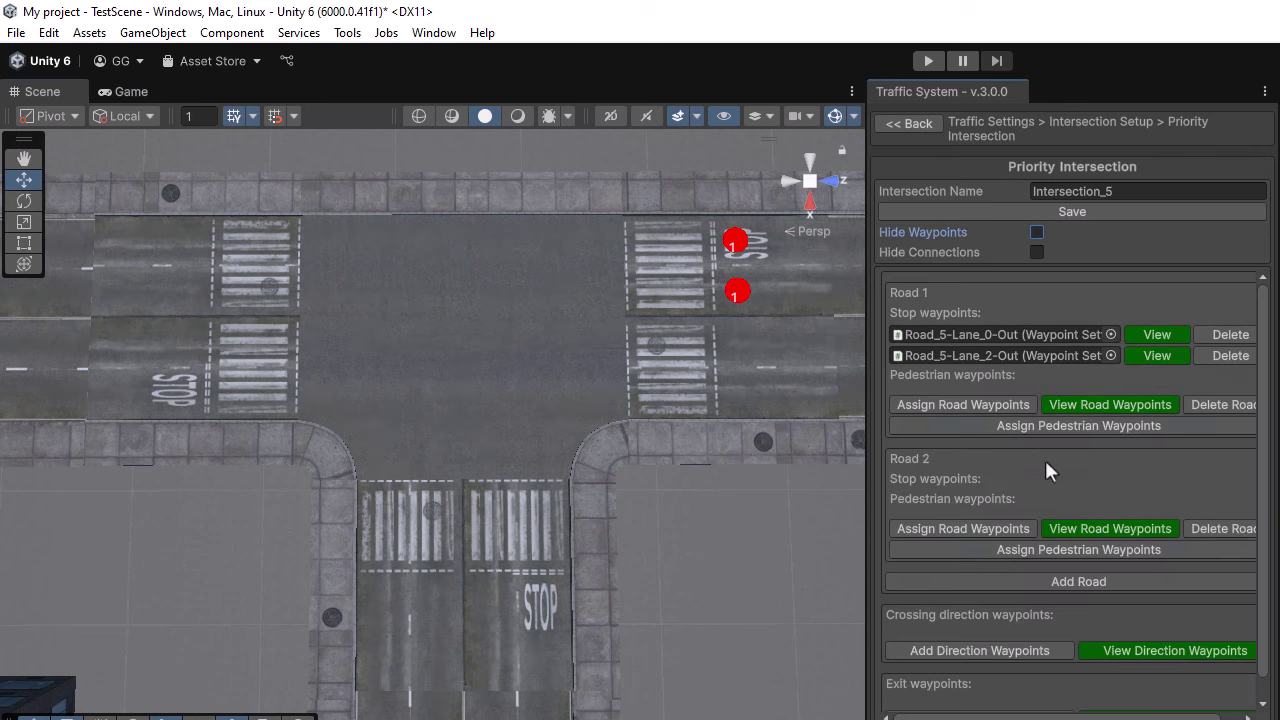
click(940, 528)
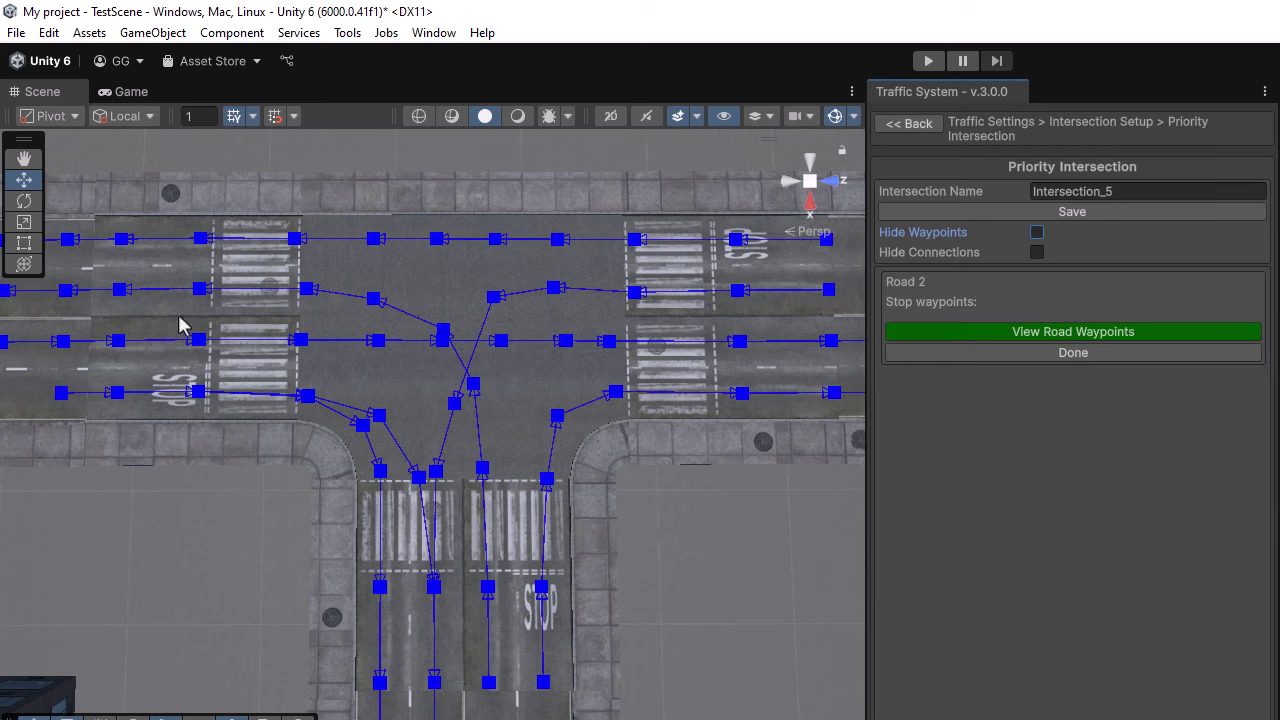
click(198, 342)
click(198, 393)
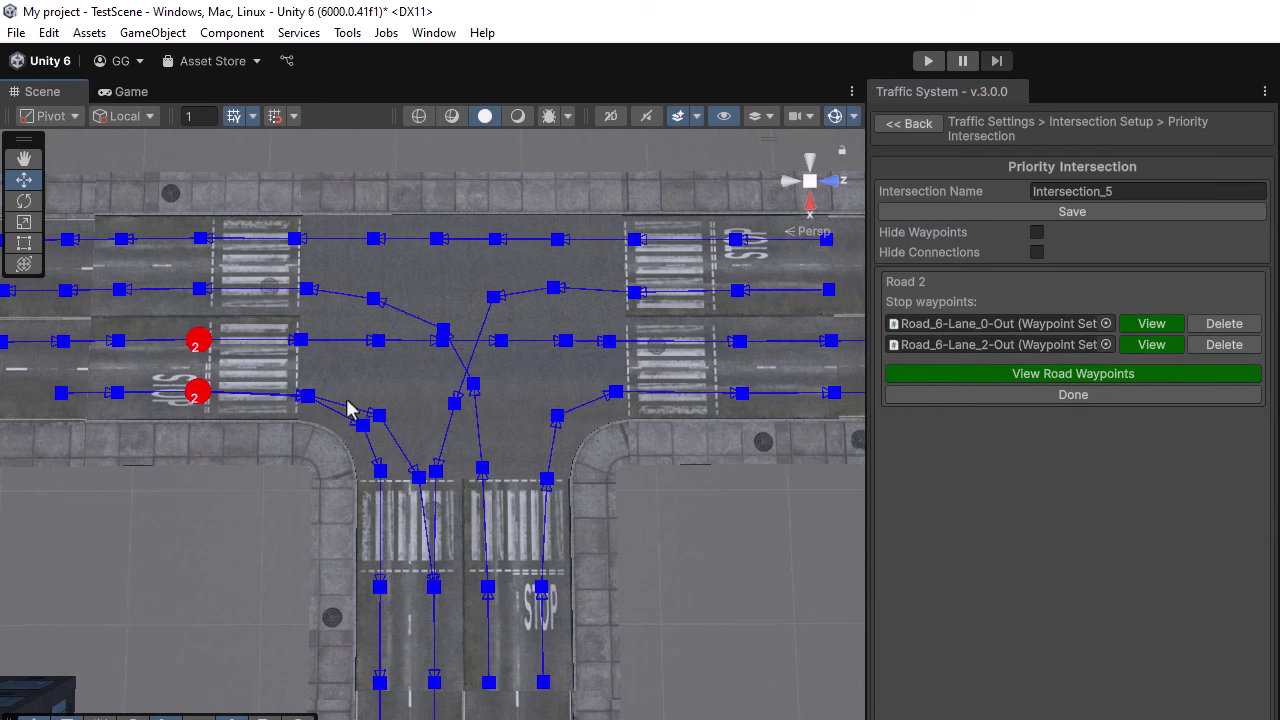
click(1039, 396)
Add Road 3 to the intersection with stop waypoints Road_4-Lane_1-Out and Road_4-Lane_3-Out
scroll(979, 427, down, 2)
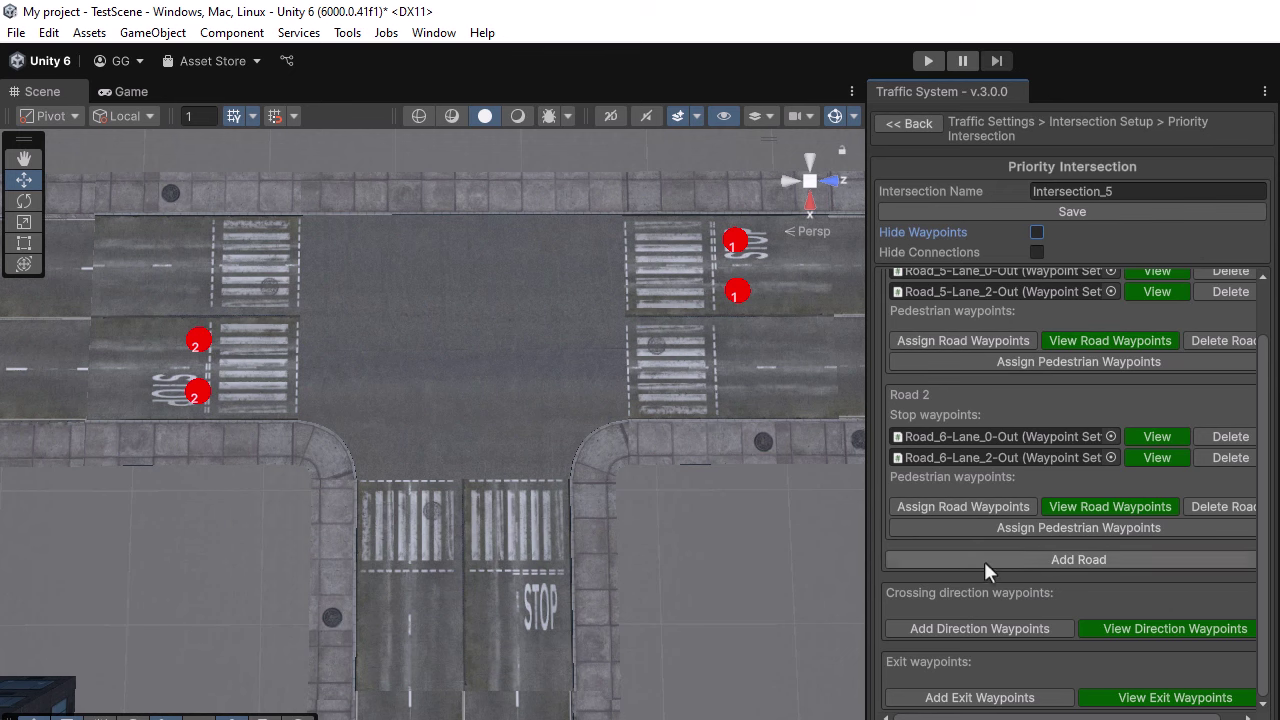
click(984, 560)
click(965, 626)
click(487, 589)
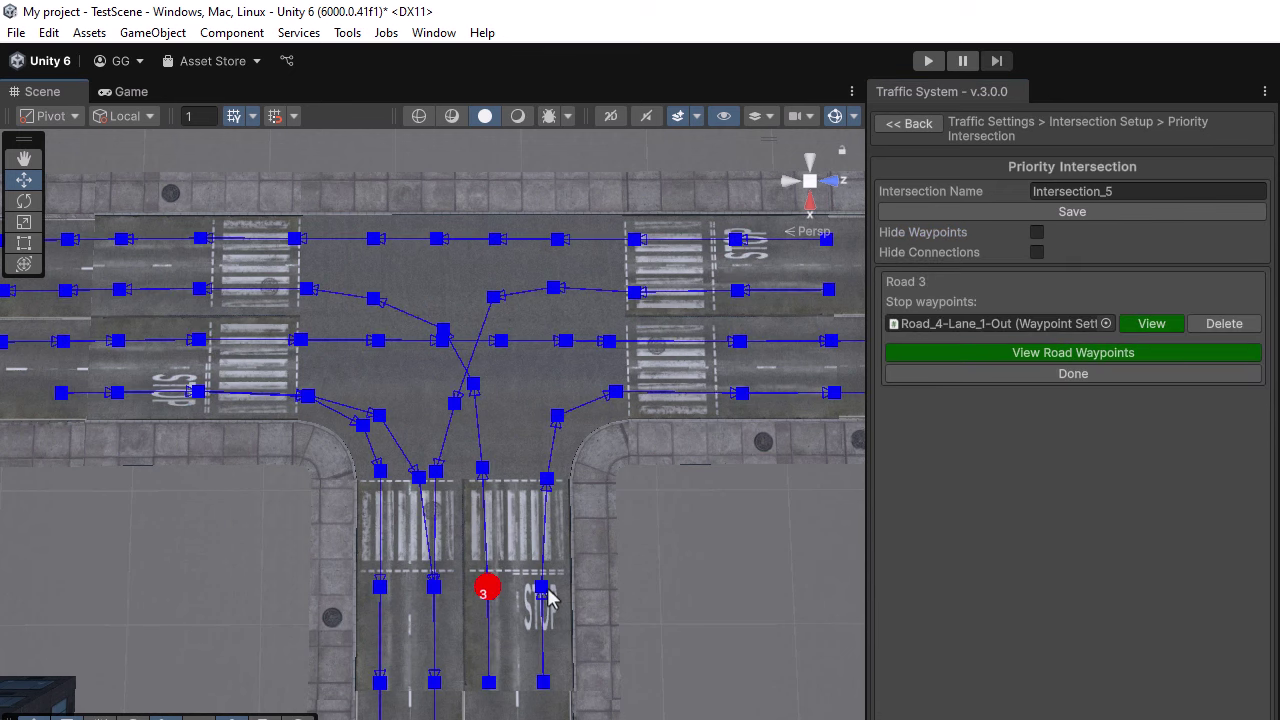
click(541, 589)
click(1063, 393)
Assign Path_4-Lane_0-Waypoint_77 and Path_10-Lane_0-Waypoint_1006, at both ends of Road 1's crosswalk, as its pedestrian waypoints
click(1058, 426)
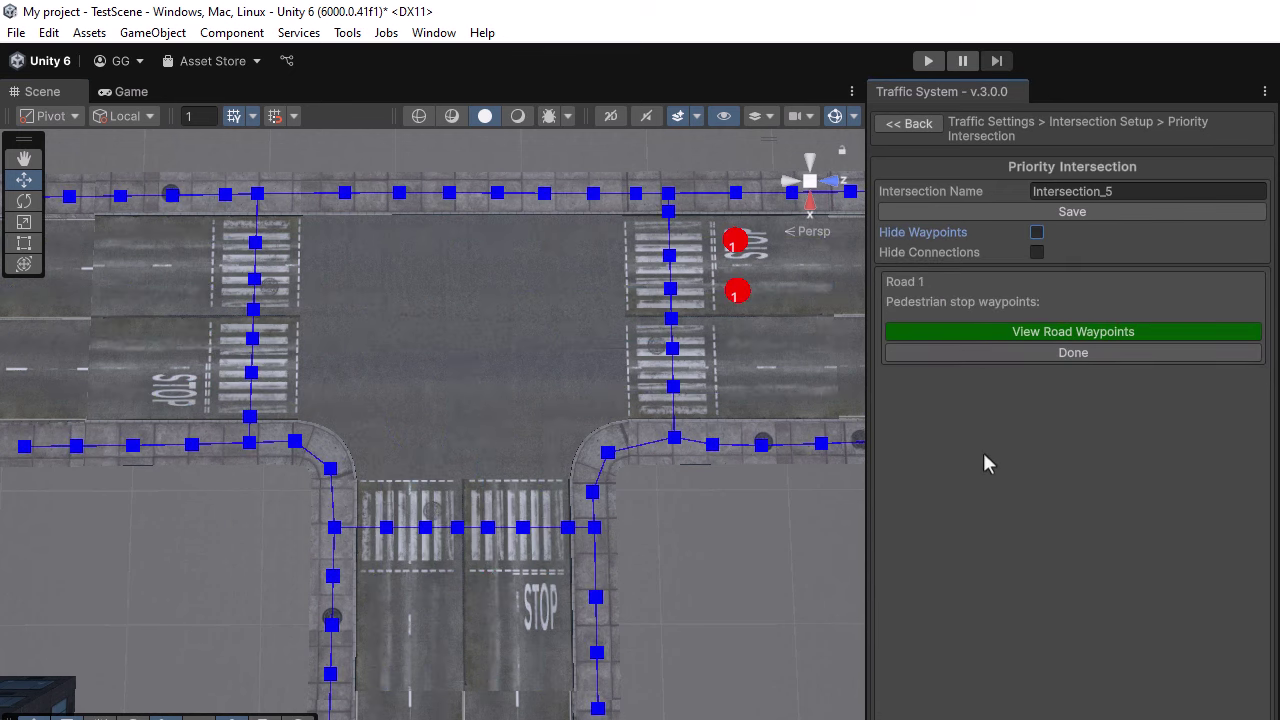
click(673, 440)
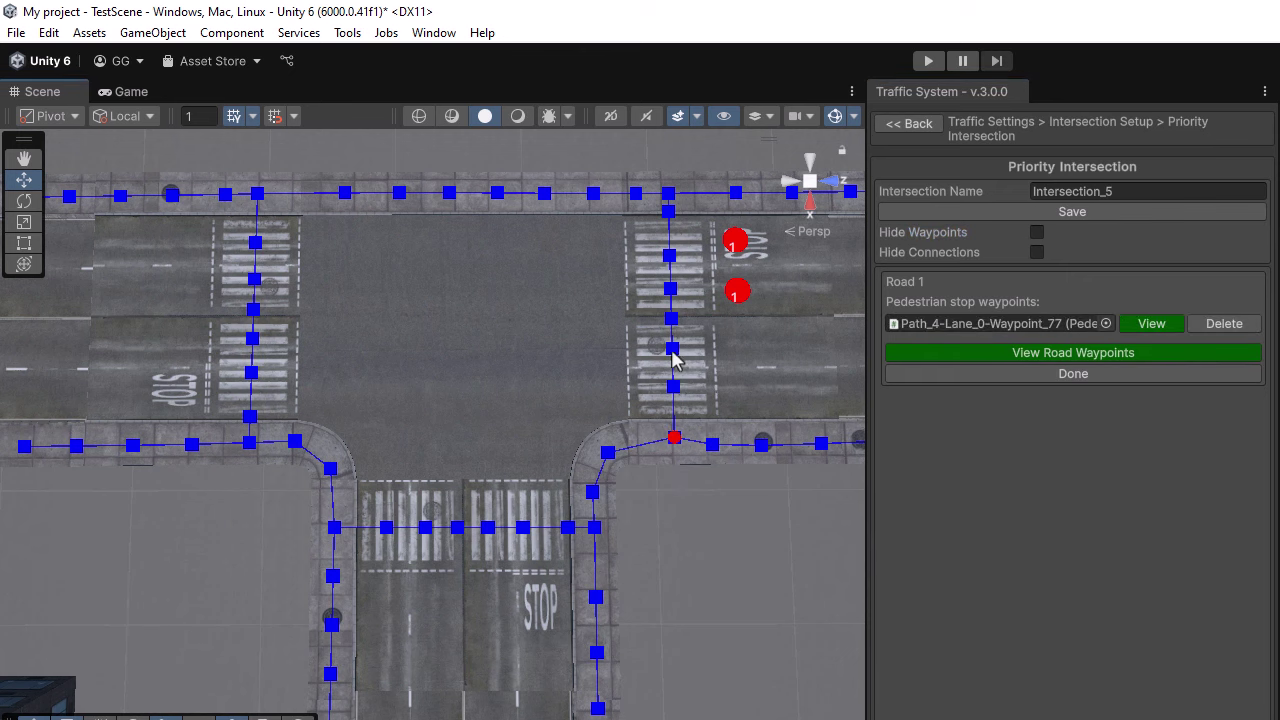
click(669, 195)
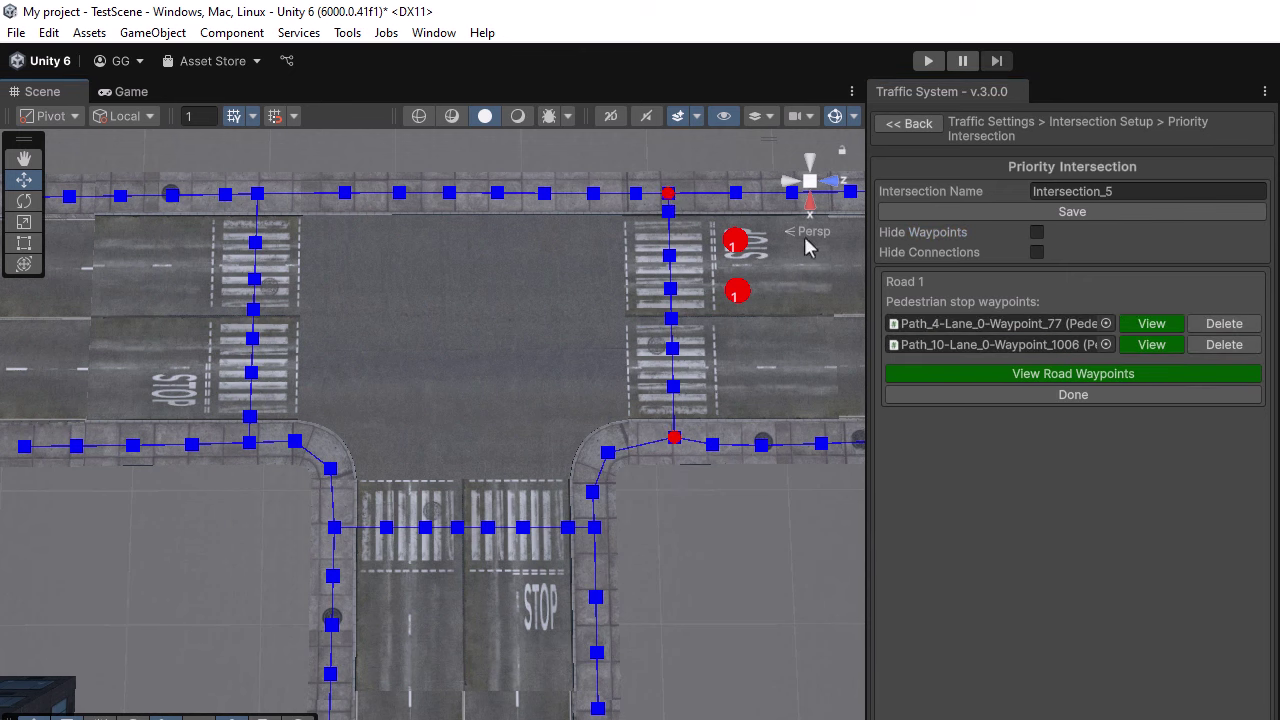
click(1035, 398)
Assign Path_1-Lane_0-Waypoint_226 and Path_10-Lane_0-Waypoint_988, at both ends of Road 2's crosswalk, as its pedestrian waypoints
scroll(999, 545, down, 1)
click(1005, 556)
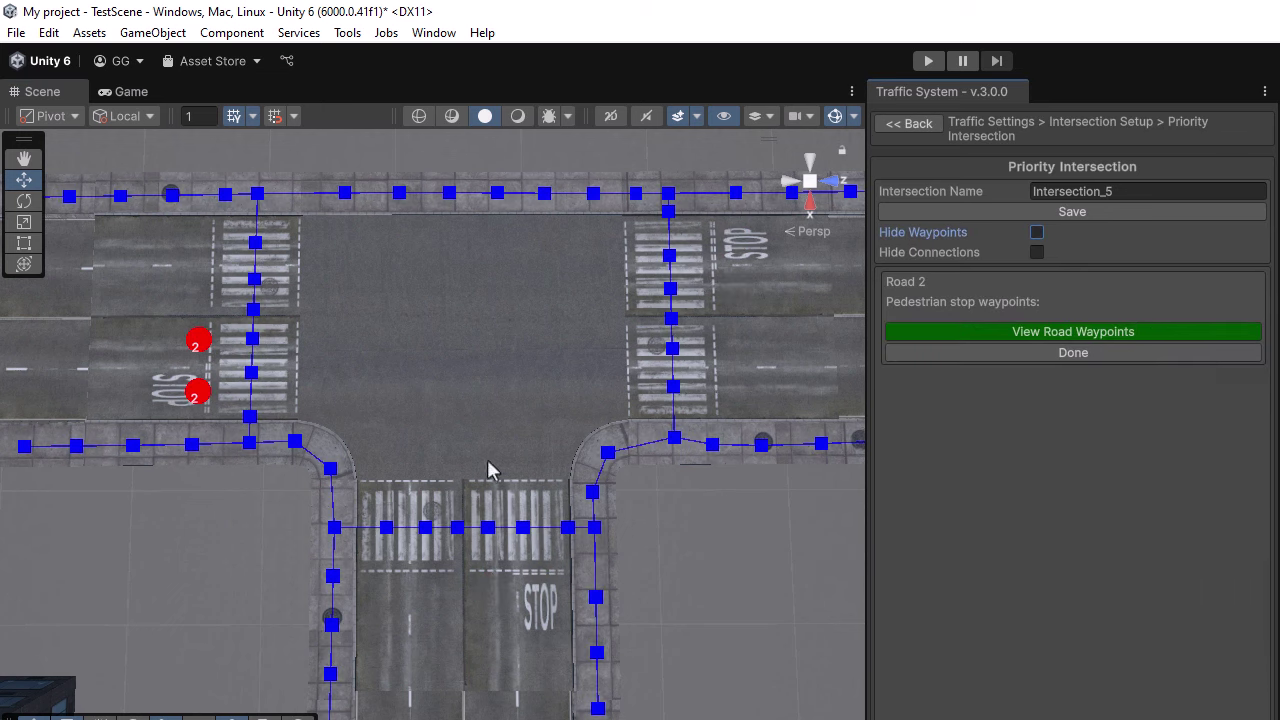
click(250, 443)
click(257, 193)
click(1035, 397)
Assign Path_4-Lane_0-Waypoint_69 and Path_1-Lane_0-Waypoint_236, at both ends of Road 3's crosswalk, as its pedestrian waypoints
scroll(1062, 499, down, 3)
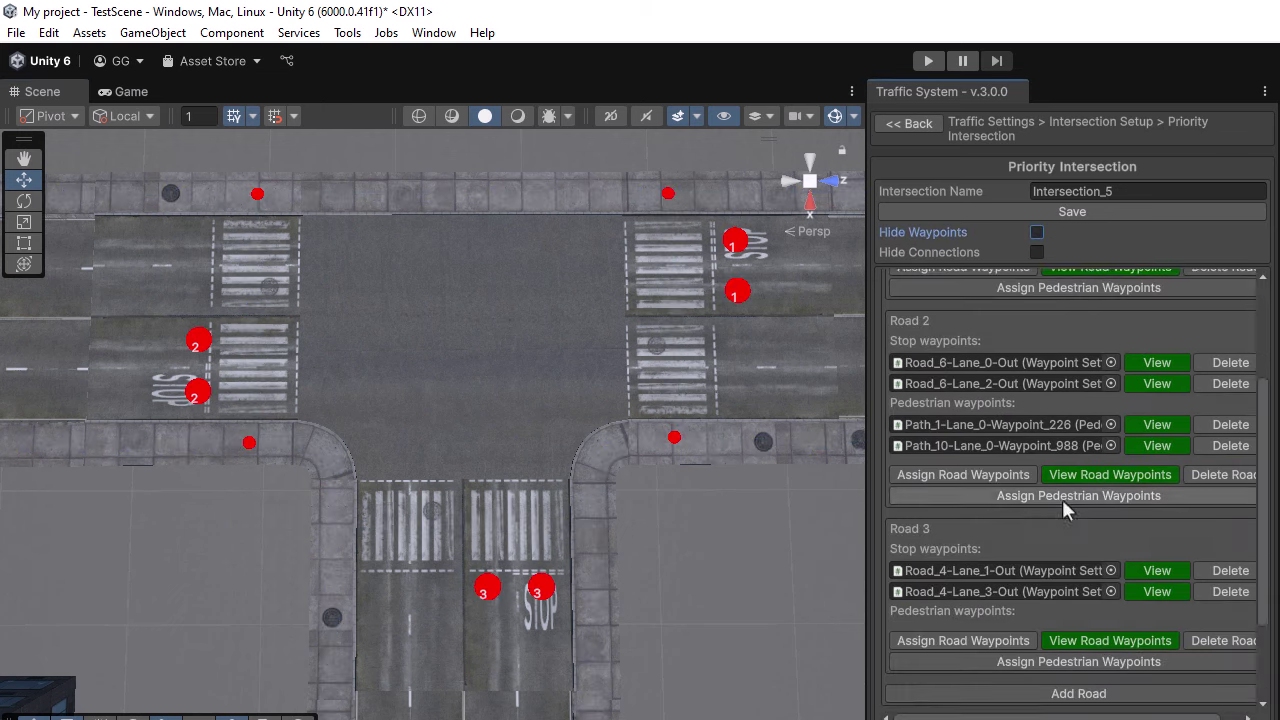
click(1078, 601)
click(594, 527)
click(334, 527)
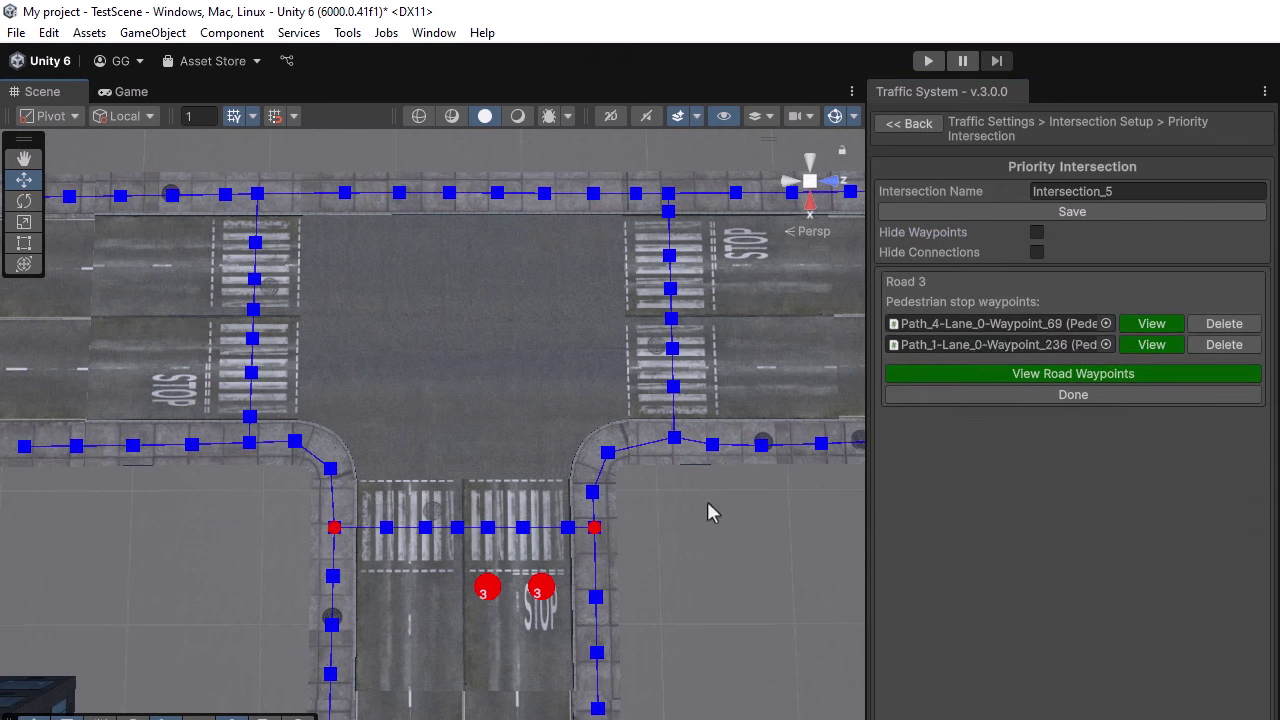
click(1073, 395)
Add six crossing direction waypoints, the first crosswalk waypoint next to each pedestrian stop waypoint on all three roads
click(962, 630)
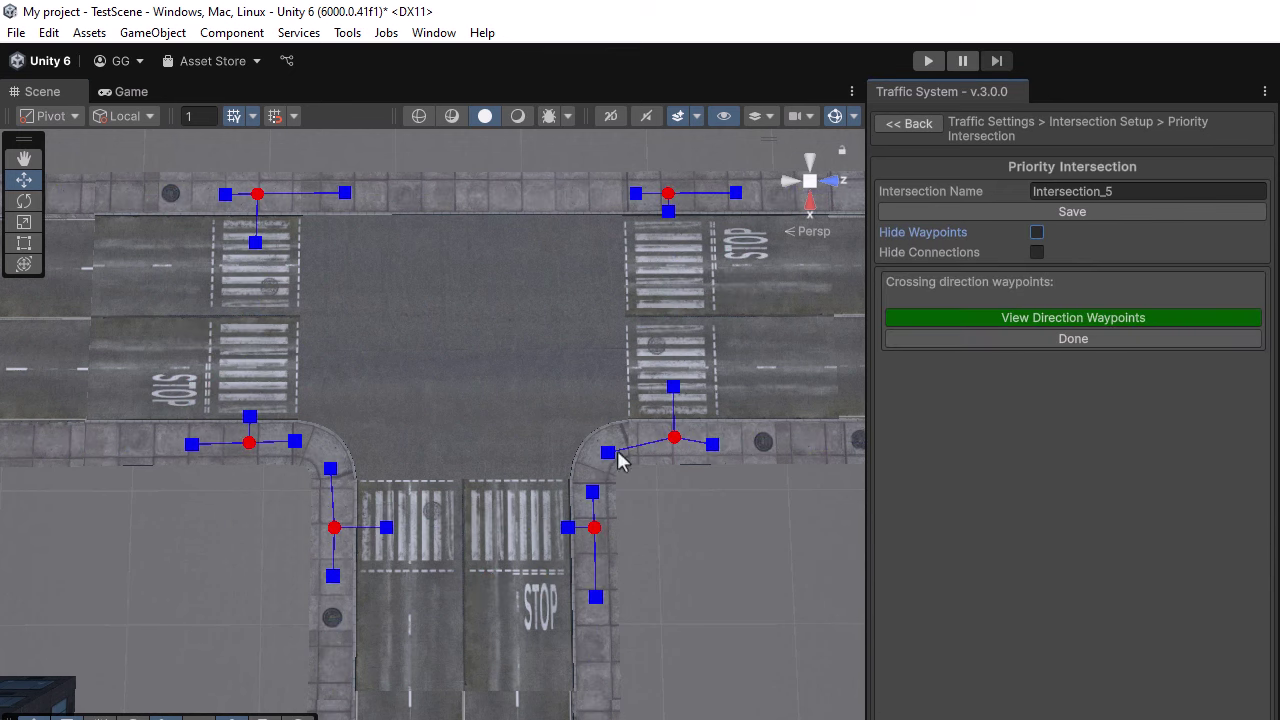
click(568, 527)
click(386, 527)
click(673, 386)
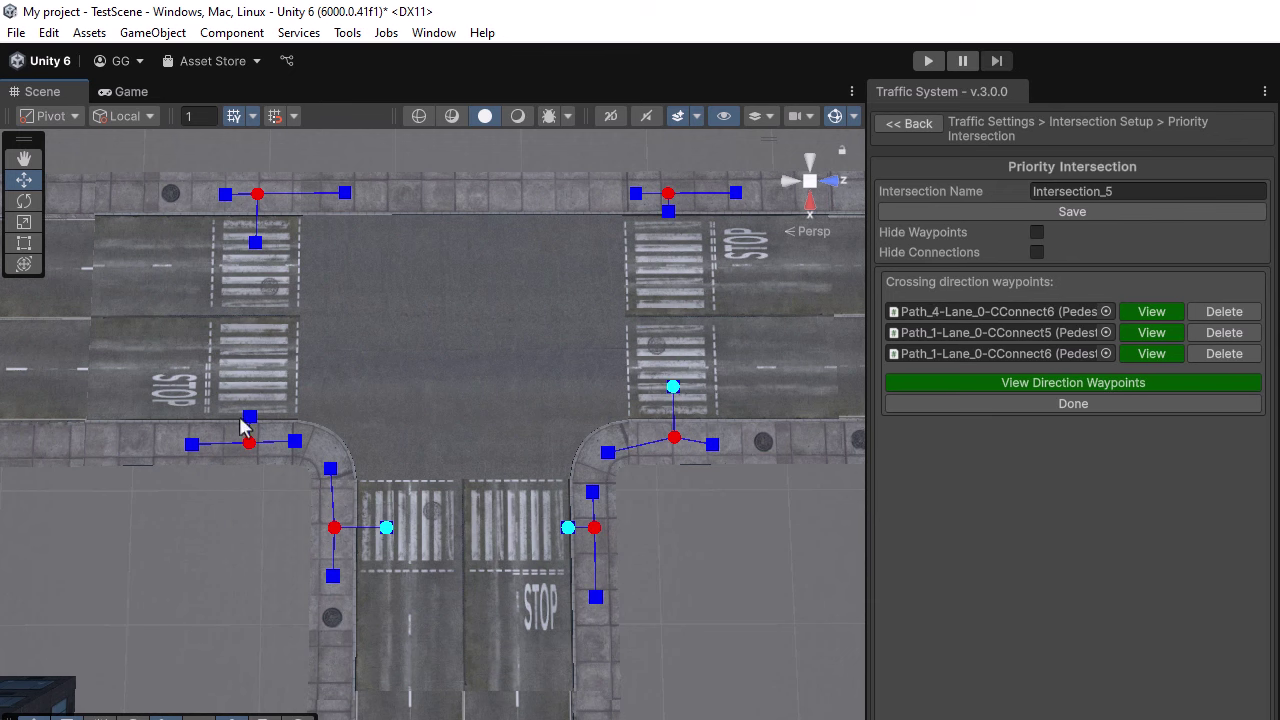
click(250, 416)
click(255, 242)
click(668, 211)
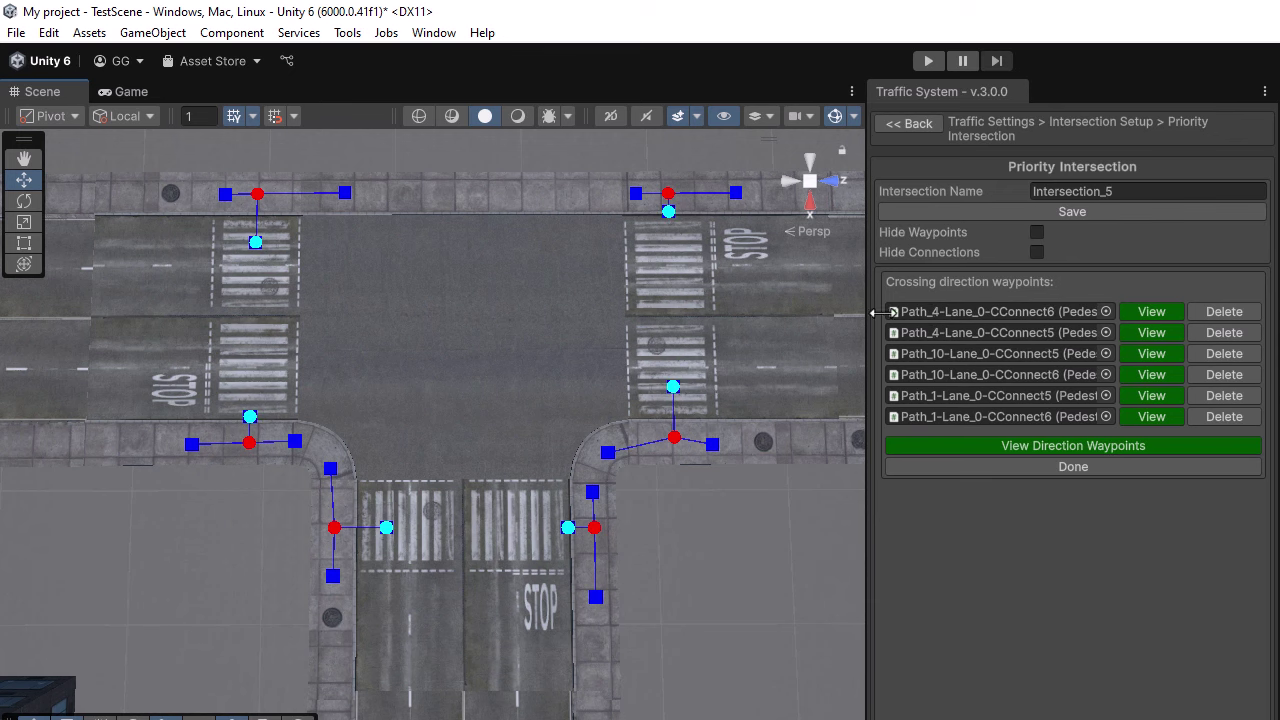
click(1075, 467)
Add the exit waypoints on the two outgoing lanes of each of the three roads, just beyond the crosswalks
scroll(1084, 526, down, 10)
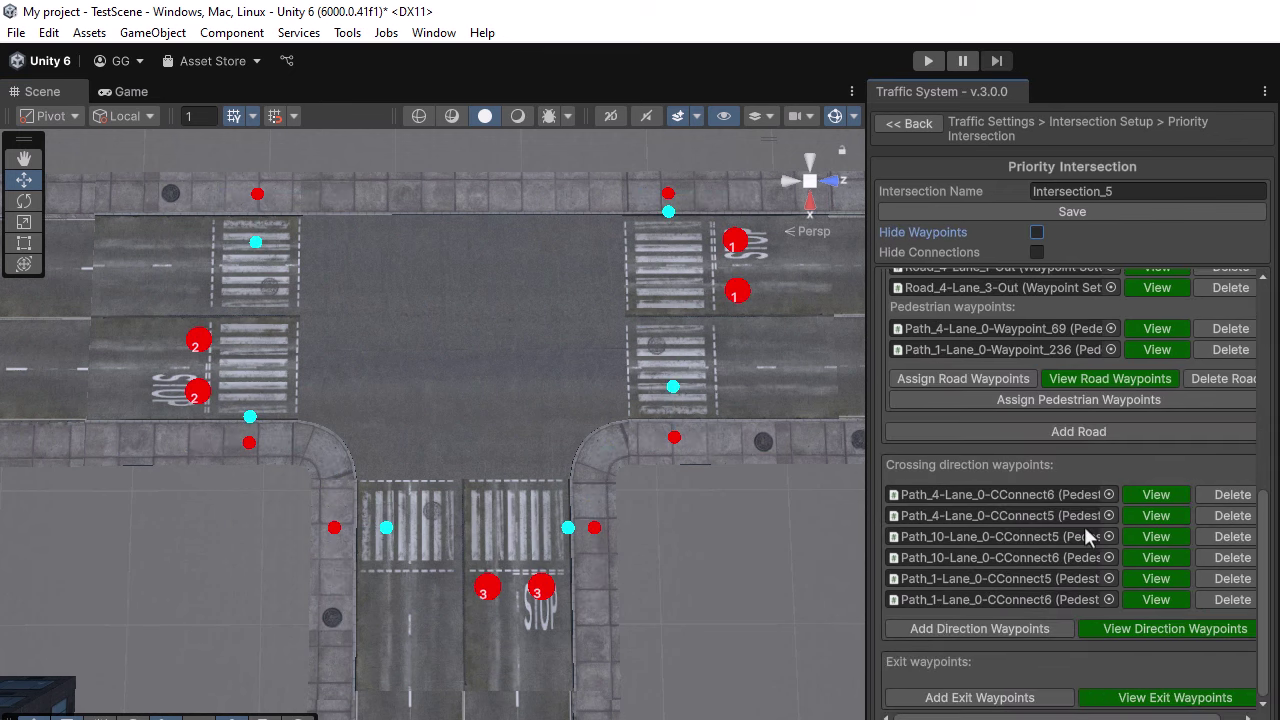
click(965, 698)
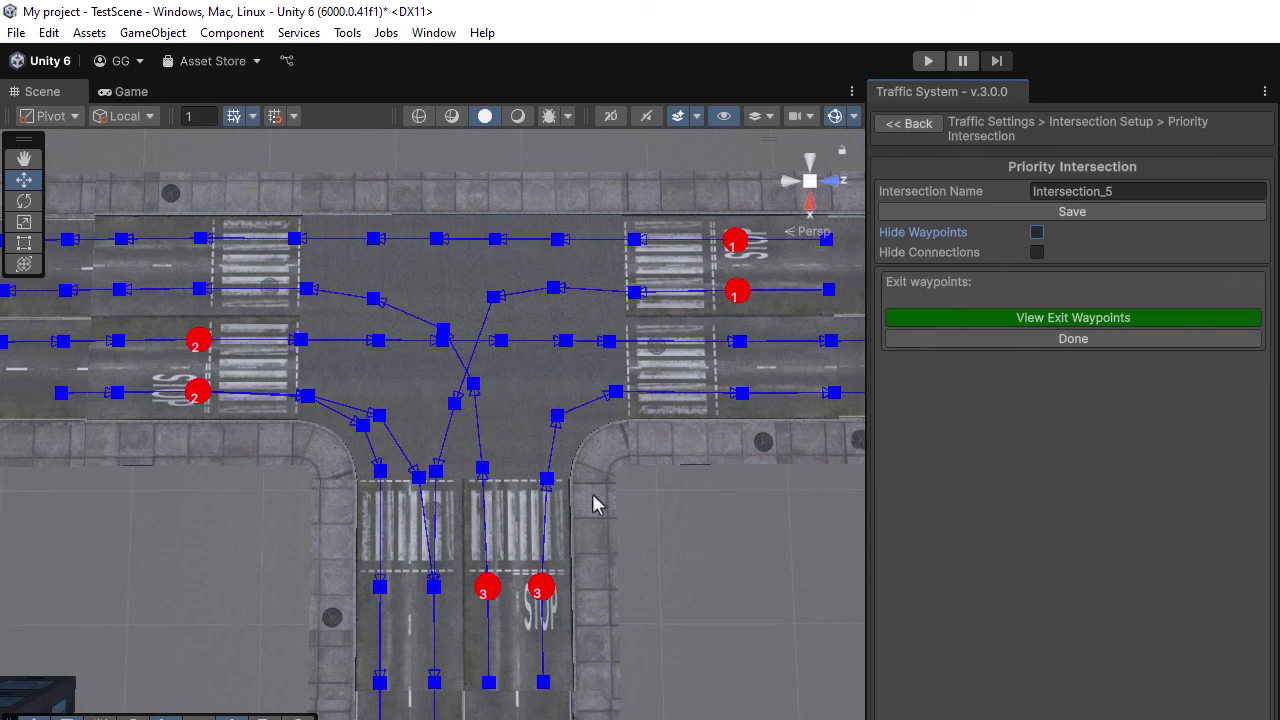
click(201, 240)
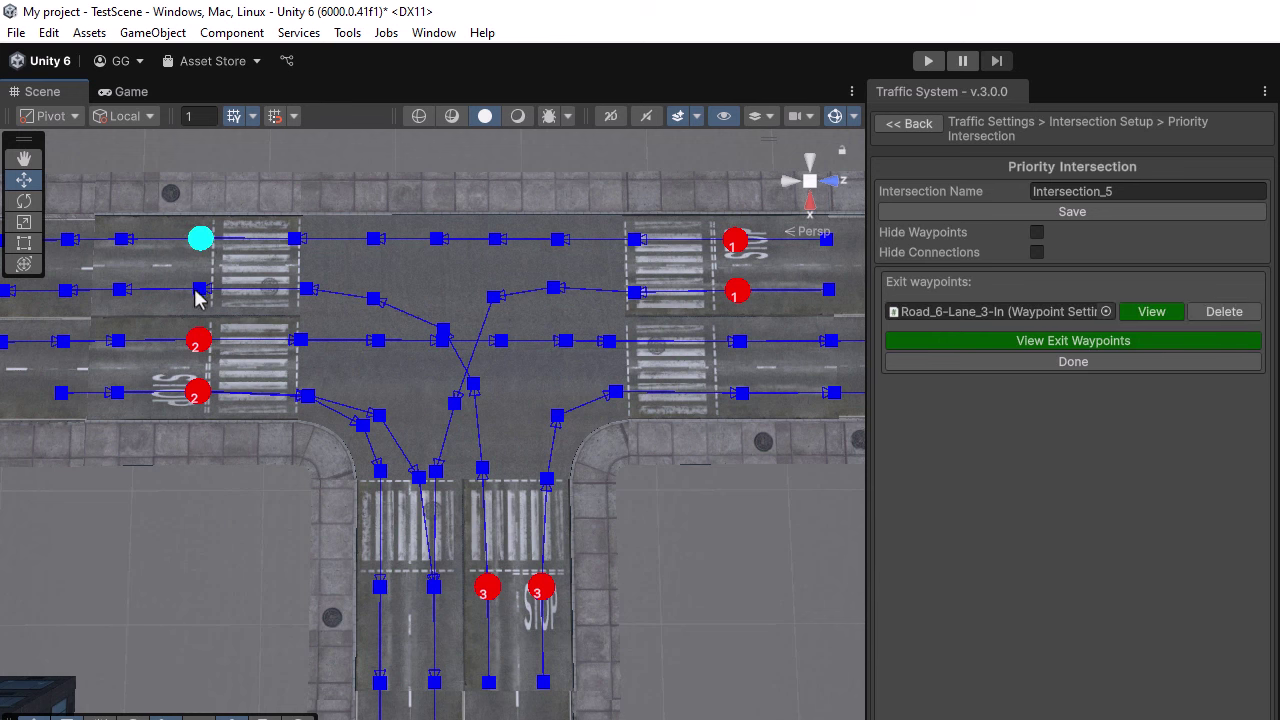
click(739, 342)
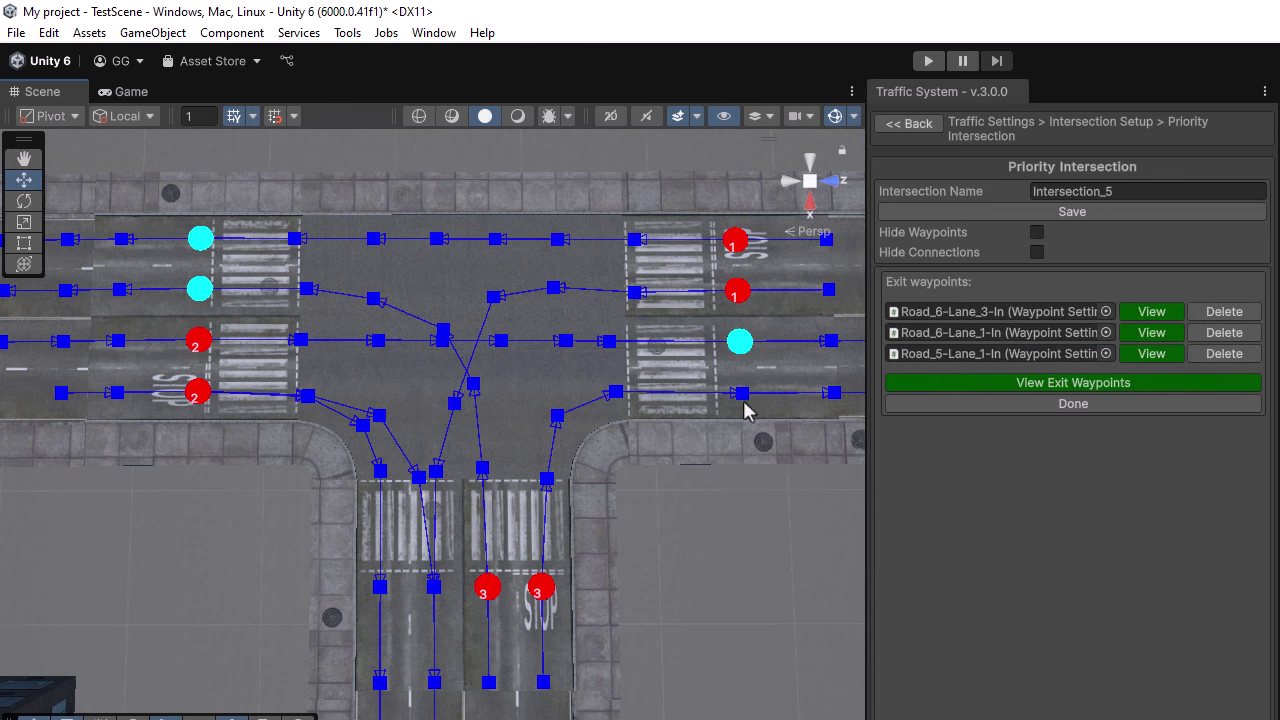
click(434, 588)
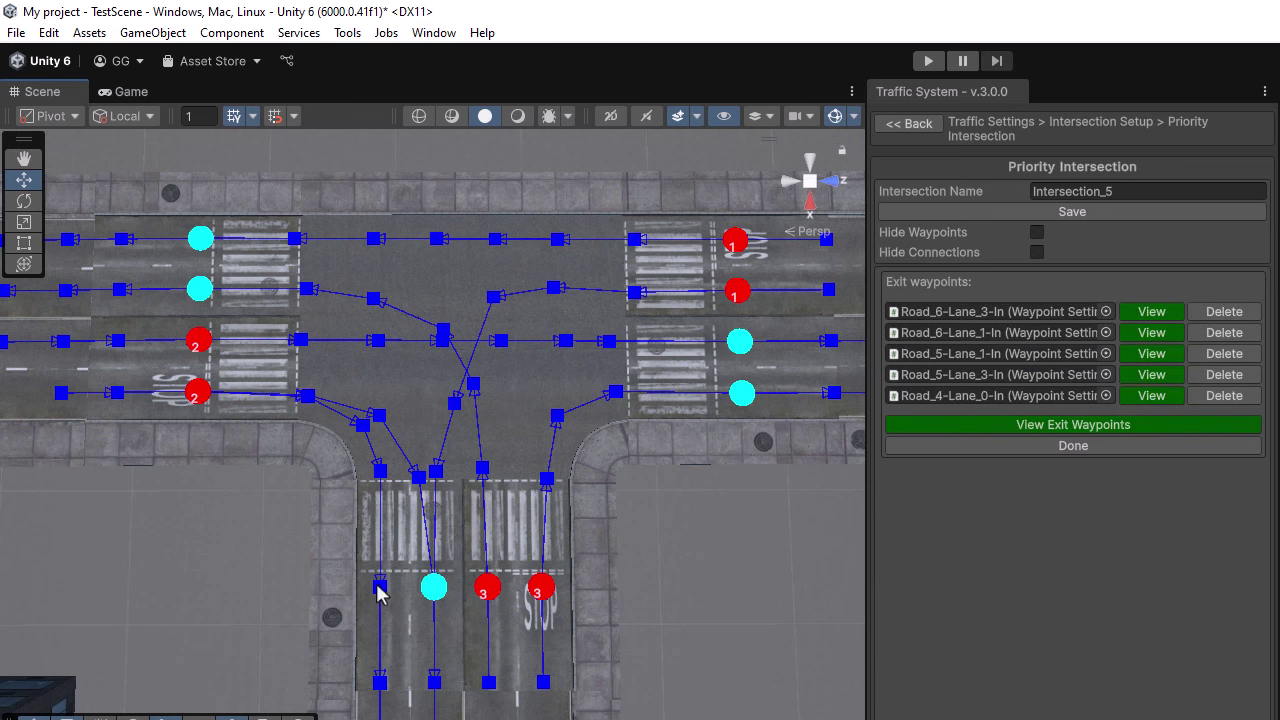
click(1058, 467)
Review Intersection_5's assigned waypoints and return to the Intersection Setup page
scroll(1058, 390, down, 2)
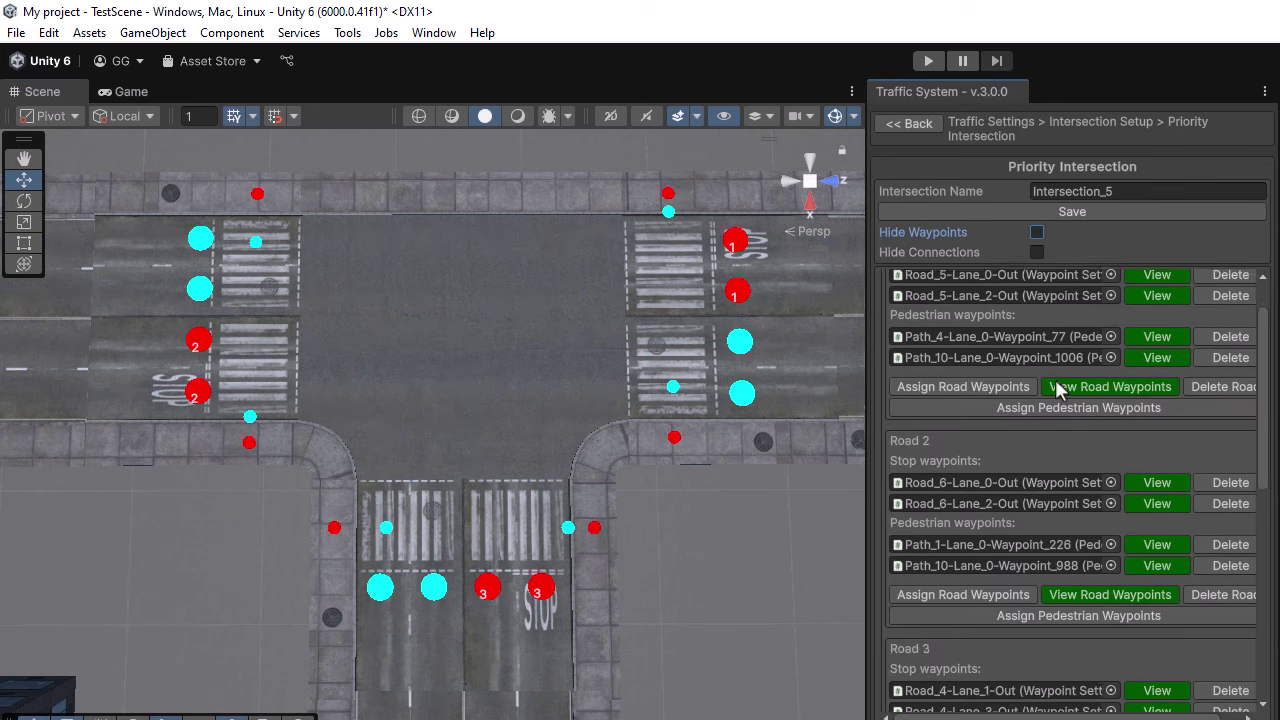
scroll(1055, 376, down, 5)
click(897, 123)
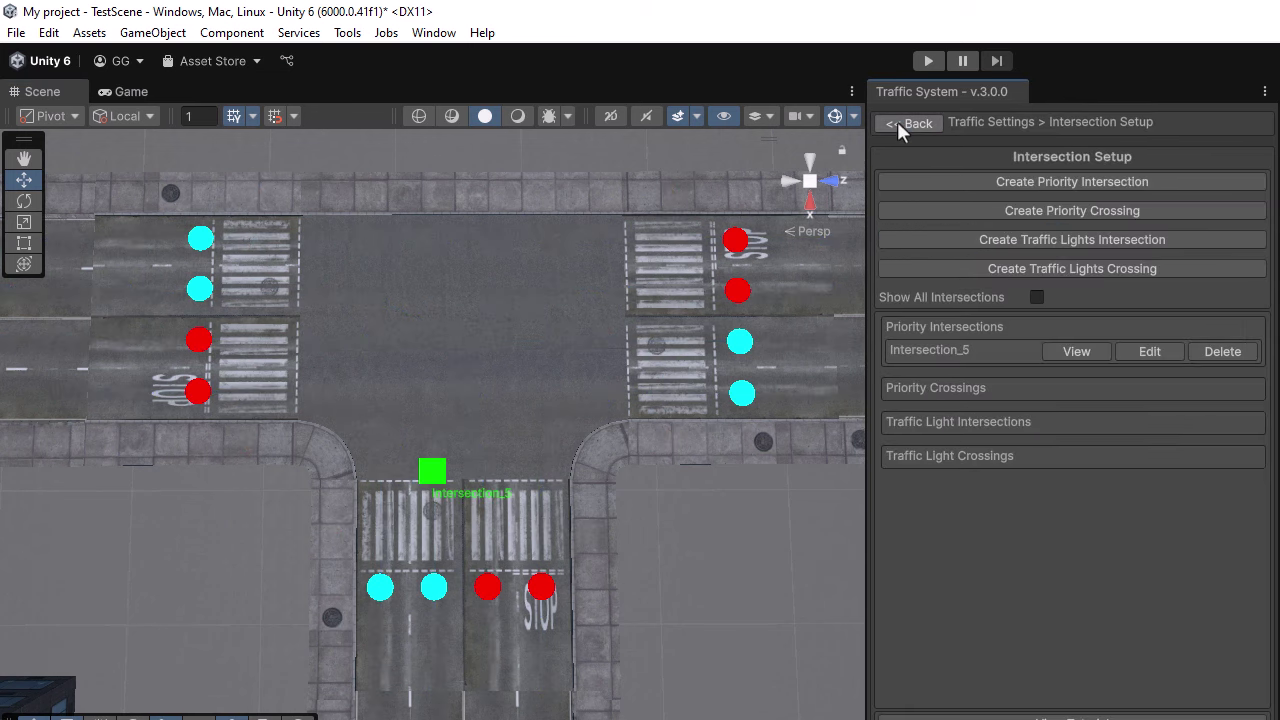
Move the player beside the three-way priority intersection and run the scene to watch its traffic, then end play mode
click(897, 122)
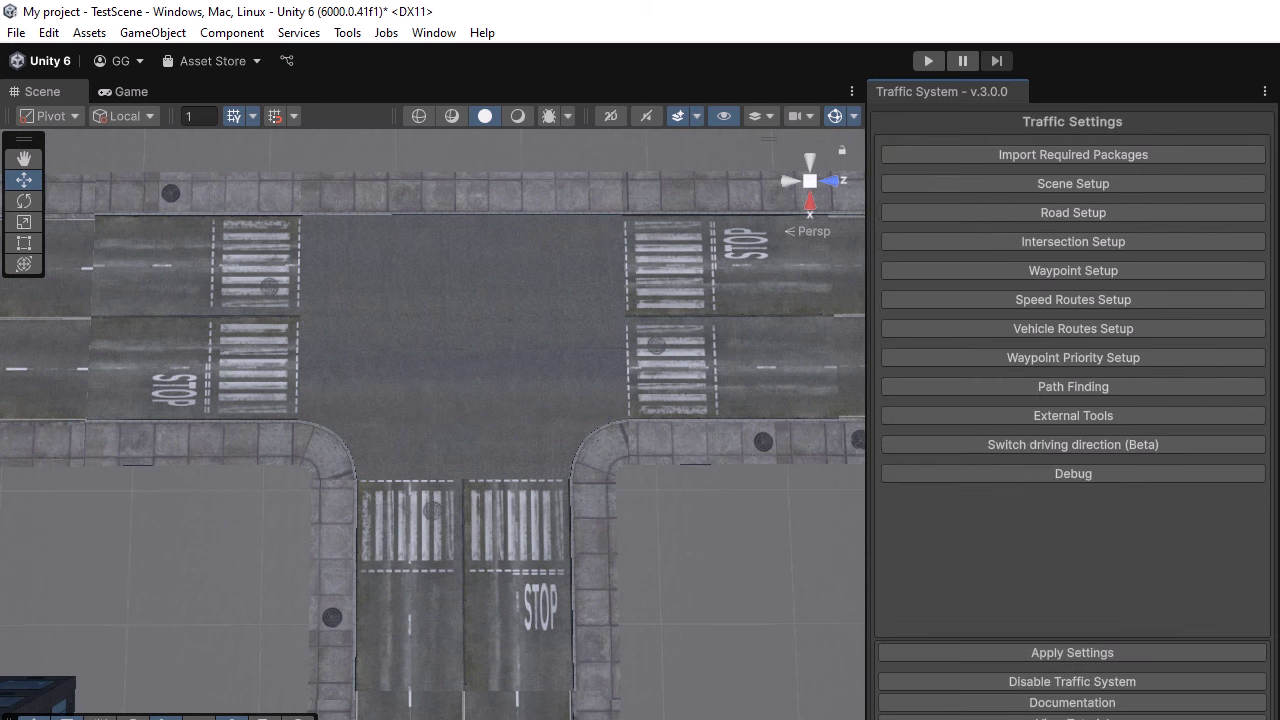
scroll(684, 497, down, 10)
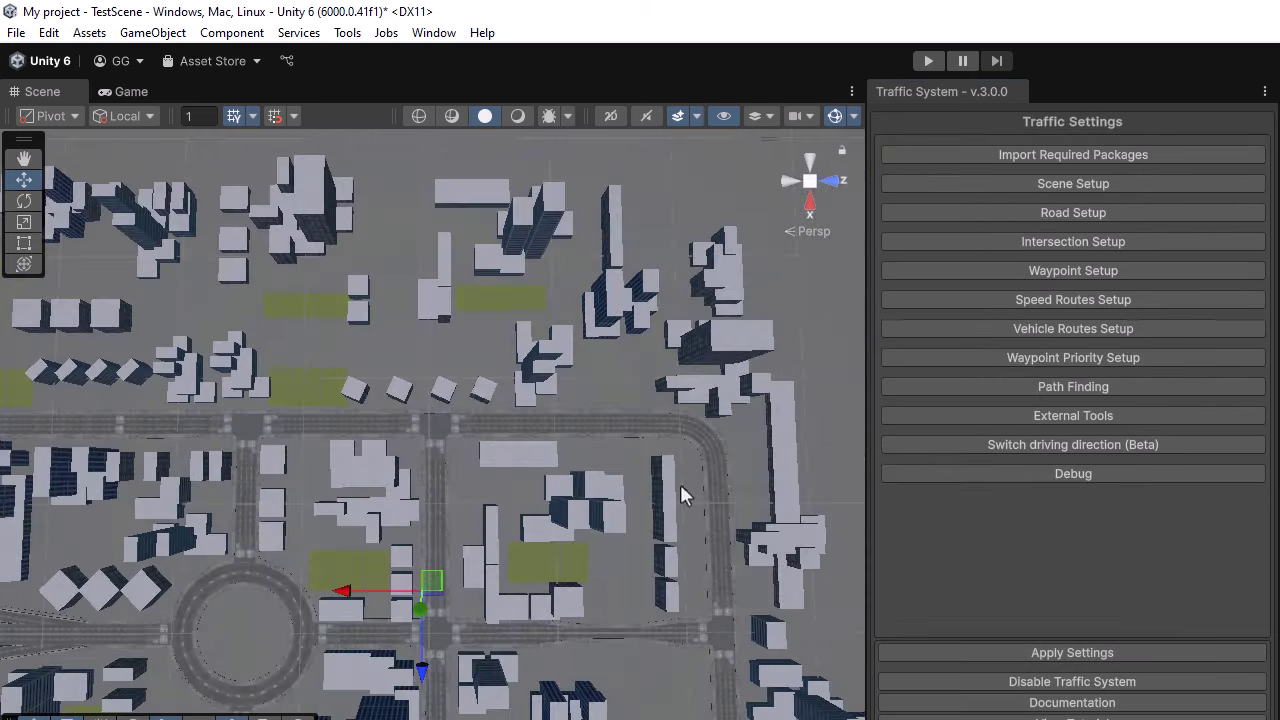
scroll(571, 446, up, 5)
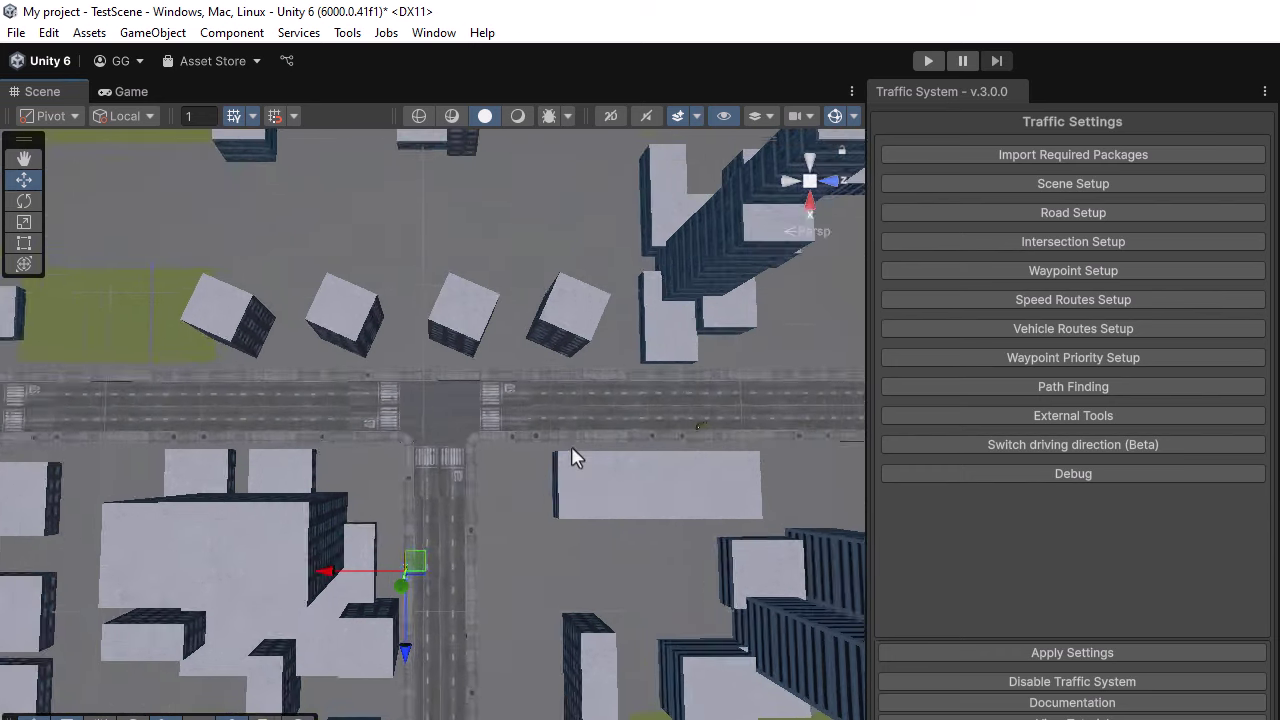
drag(403, 680, 423, 457)
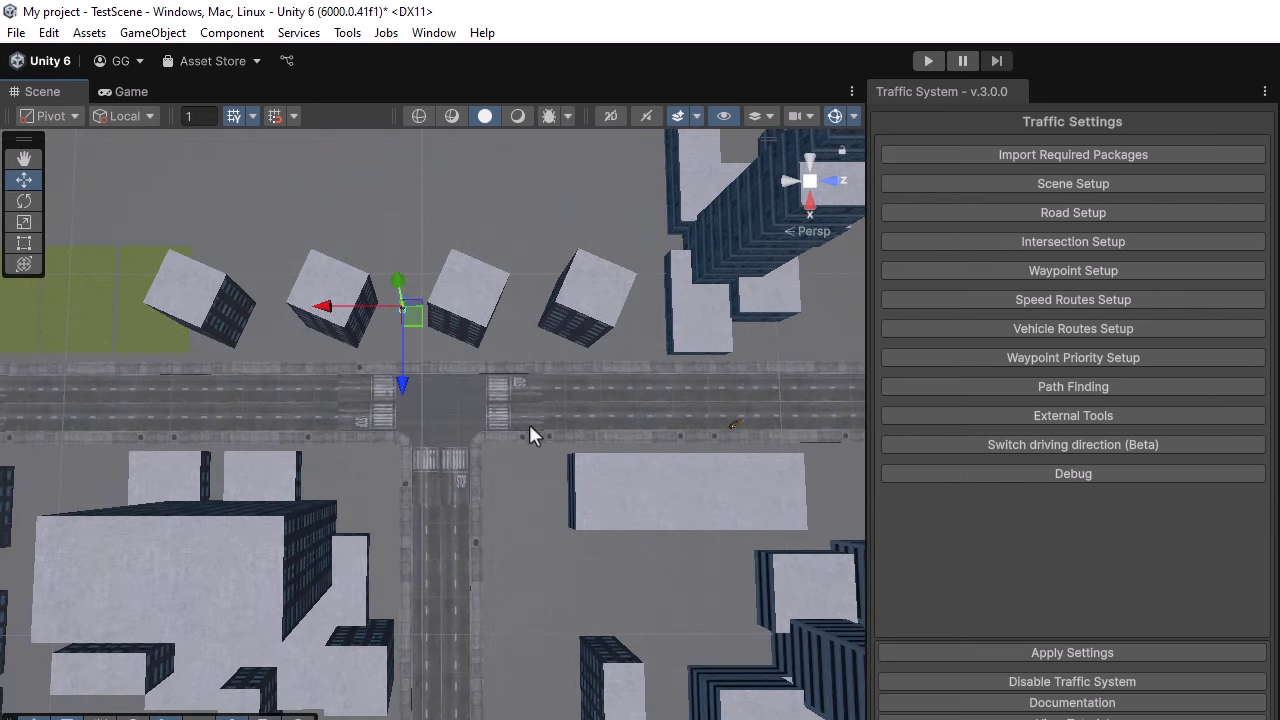
scroll(645, 380, up, 6)
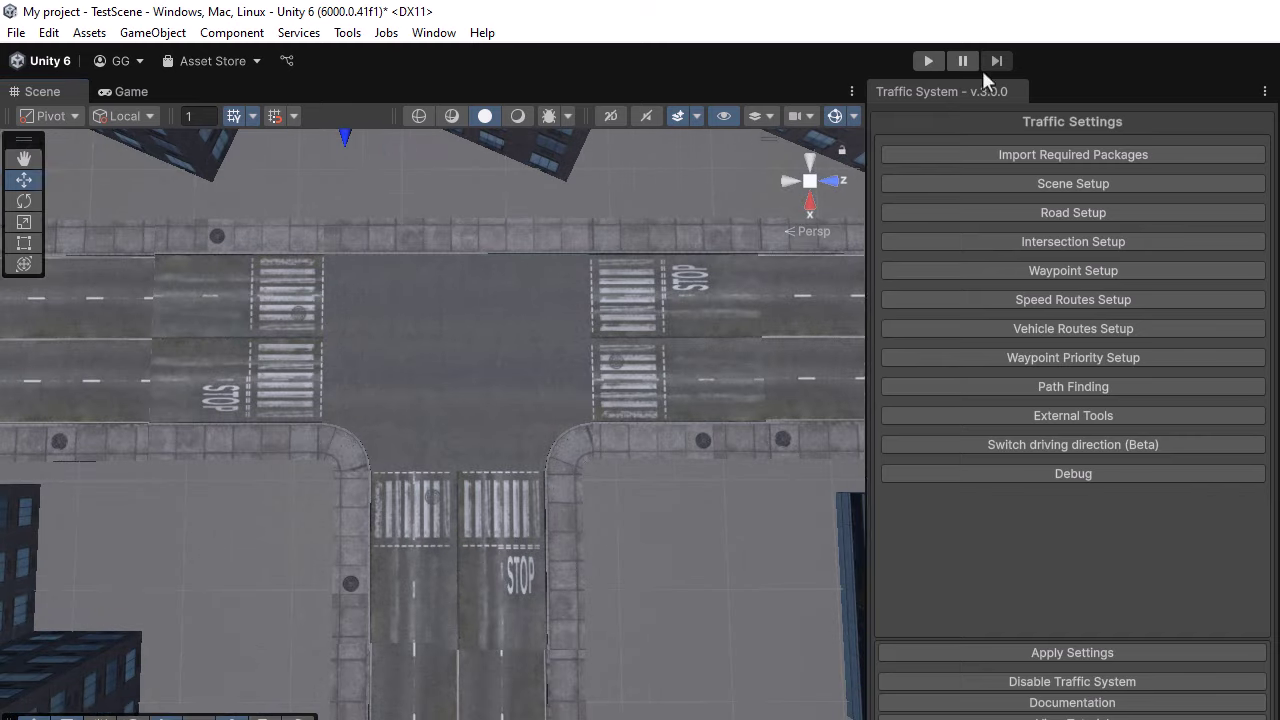
click(928, 61)
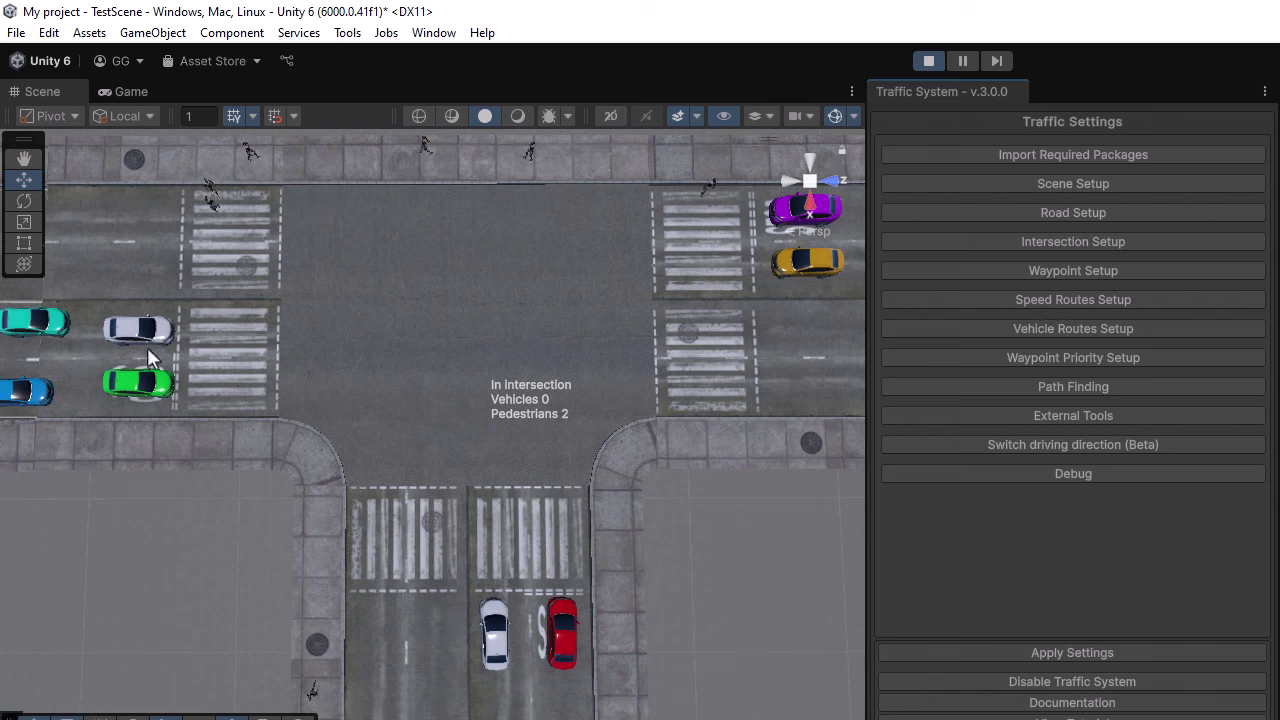
key(ctrl+p)
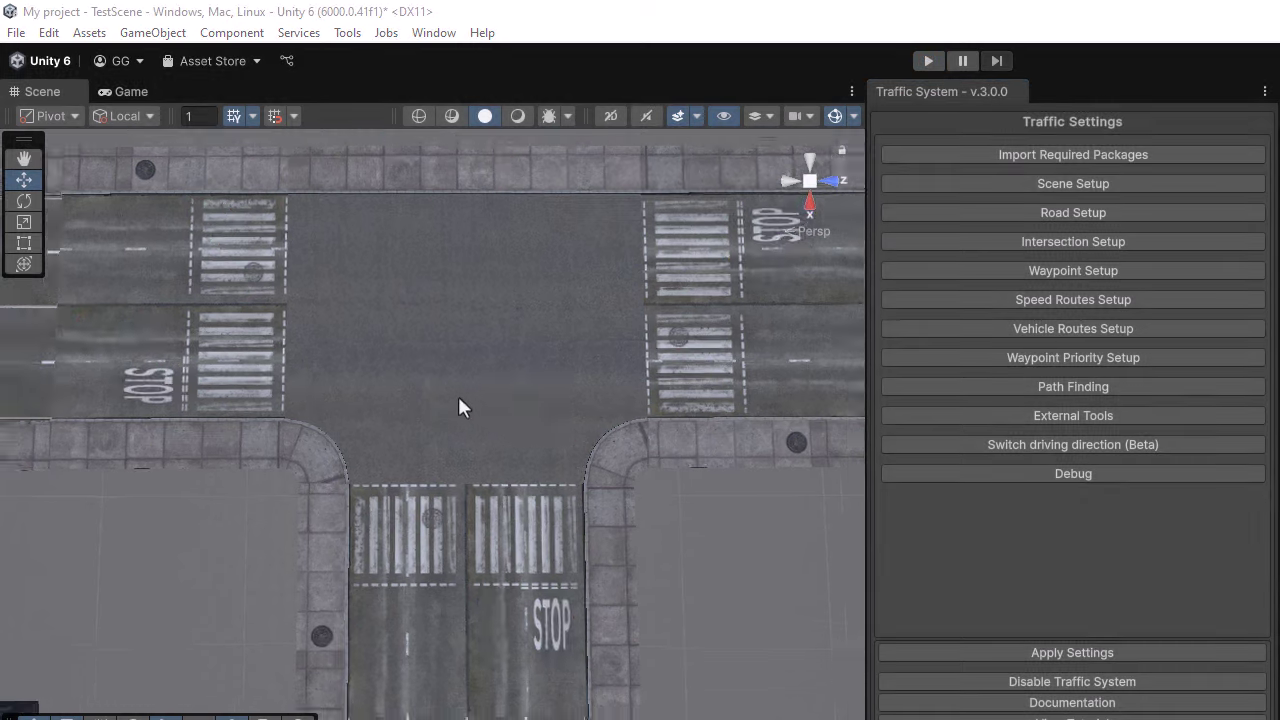
Create a priority crossing in Intersection Setup for the mid-road crosswalk on the road beside the three-way intersection
scroll(458, 390, down, 3)
scroll(457, 370, down, 6)
middle_drag(214, 434, 741, 451)
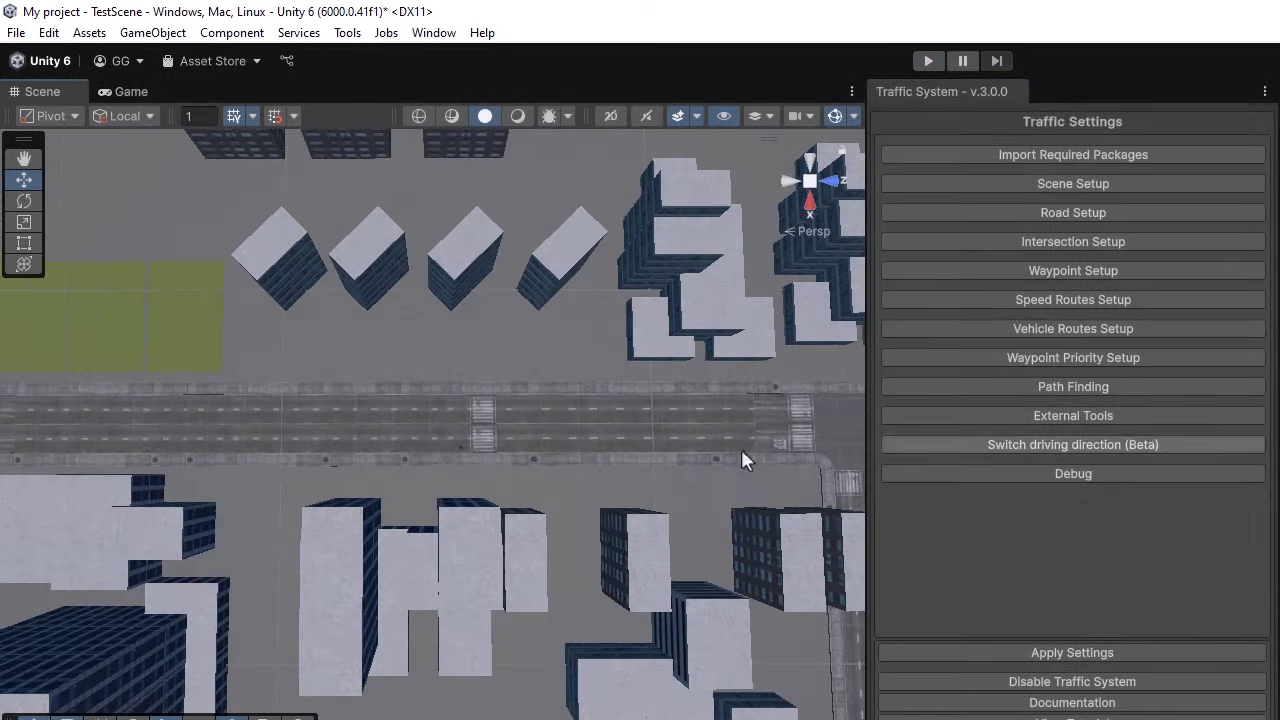
scroll(594, 432, up, 5)
scroll(592, 440, up, 6)
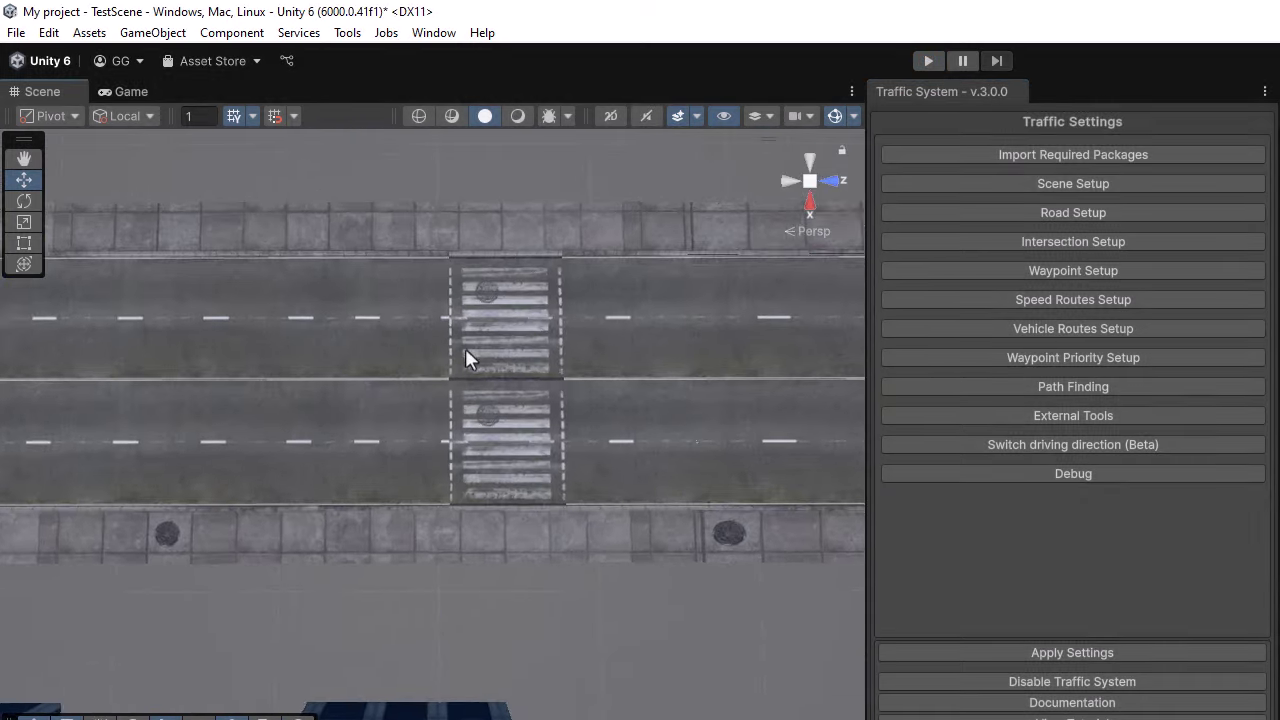
click(1078, 245)
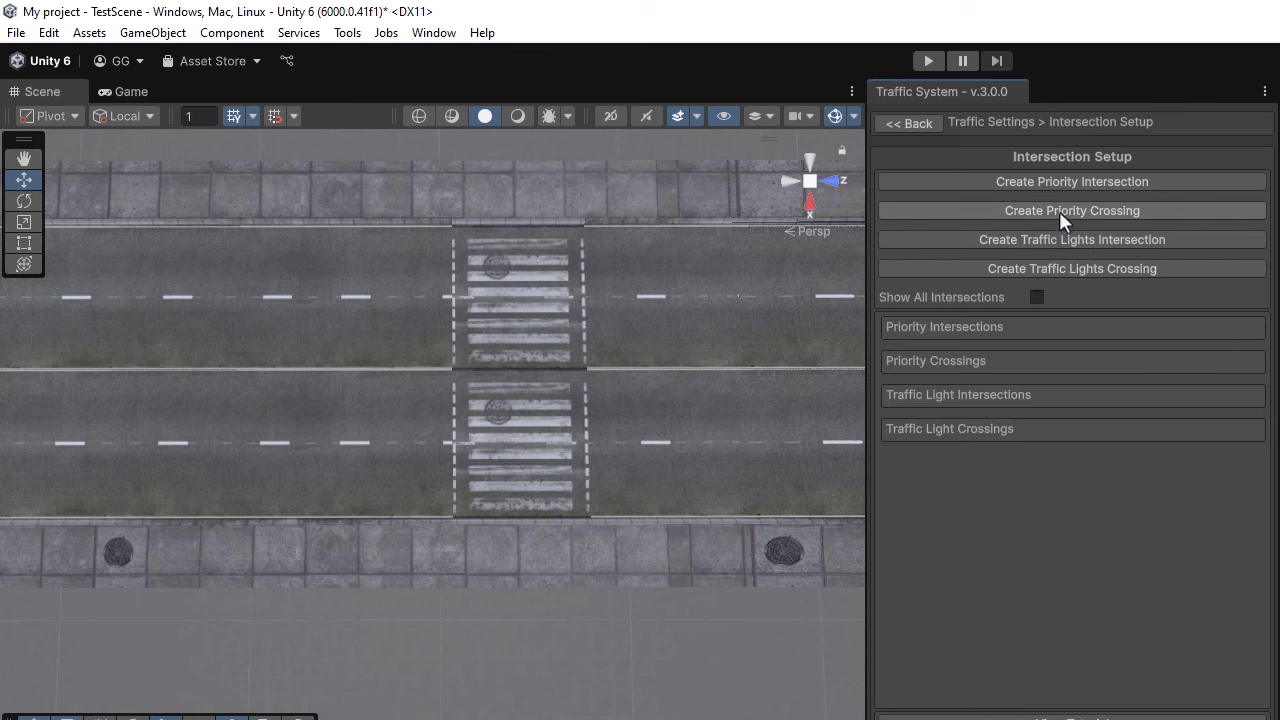
click(1068, 212)
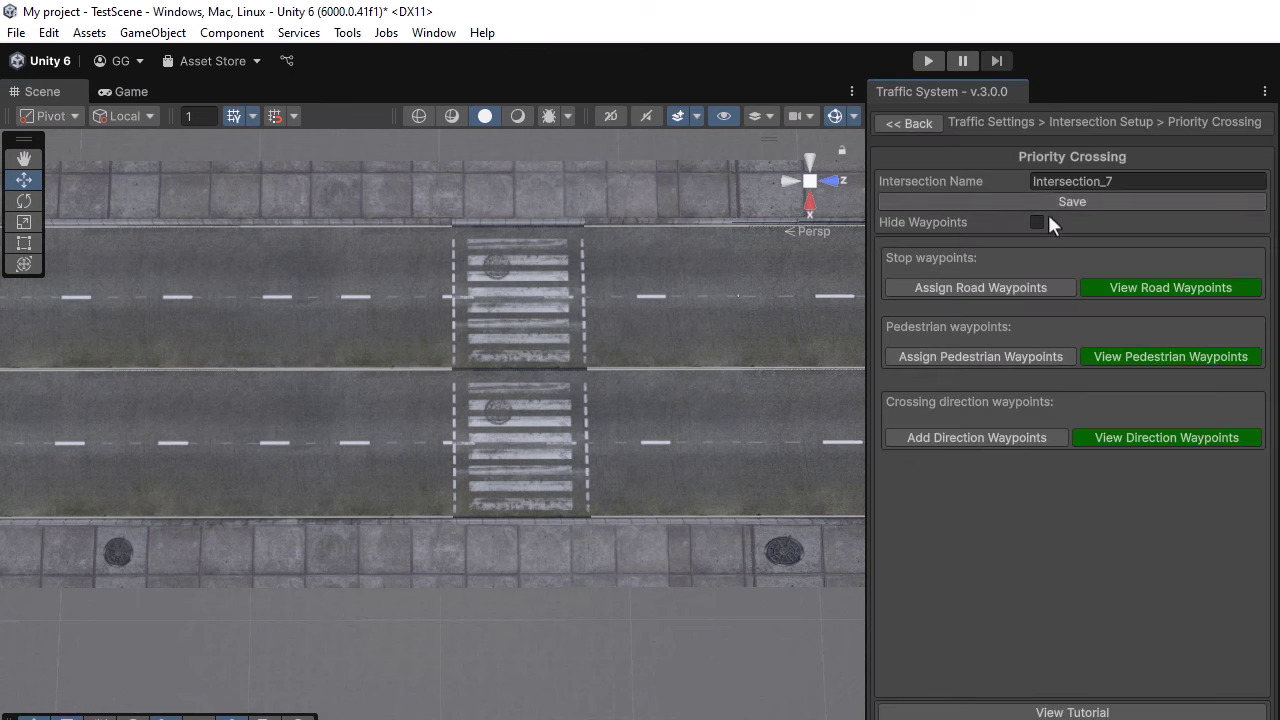
Assign Road_8-Lane_3-Out, Road_8-Lane_1-Out, Road_9-Lane_0-Out and Road_9-Lane_2-Out, just before the crosswalk, as the priority crossing's stop waypoints
click(977, 292)
click(590, 262)
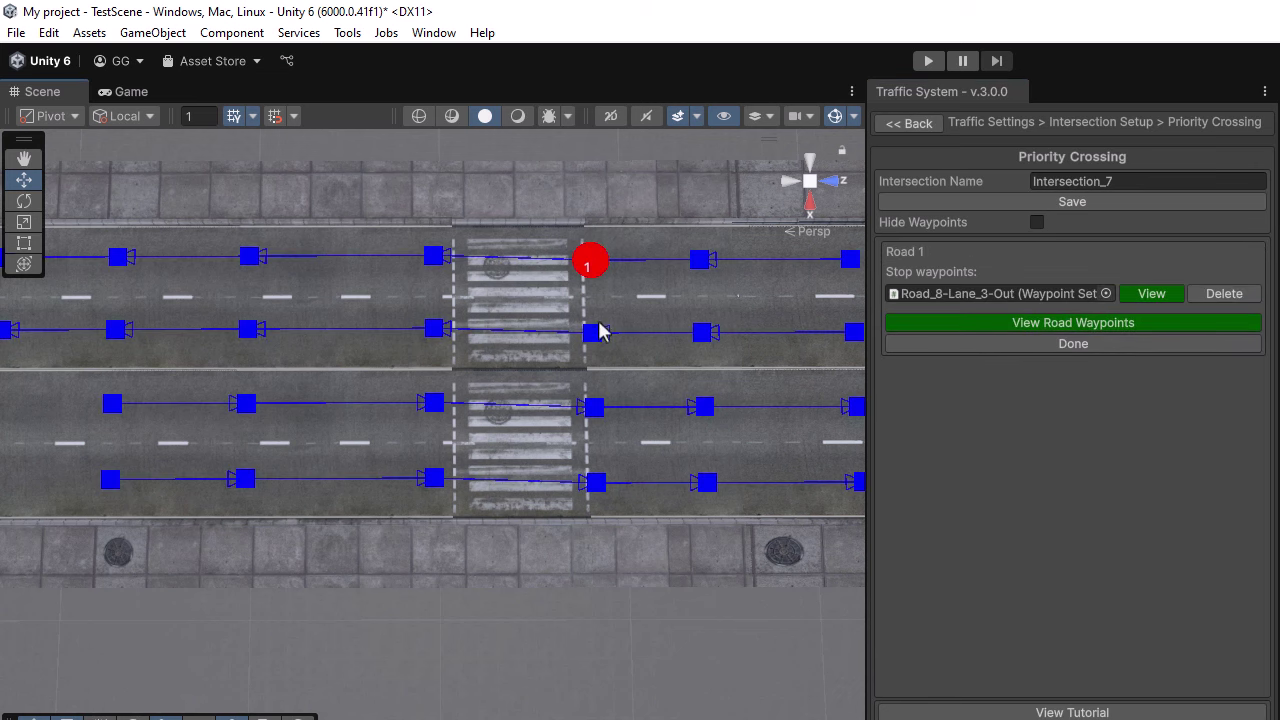
click(596, 336)
click(434, 405)
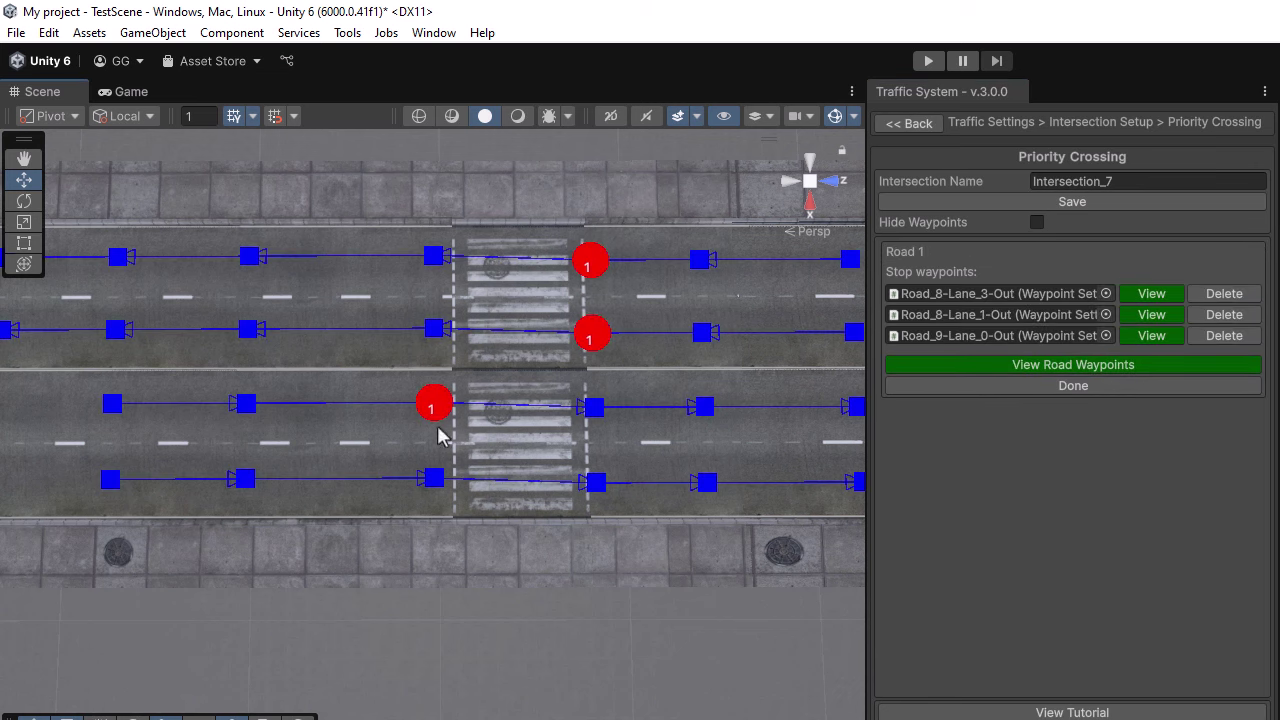
click(432, 481)
click(1050, 407)
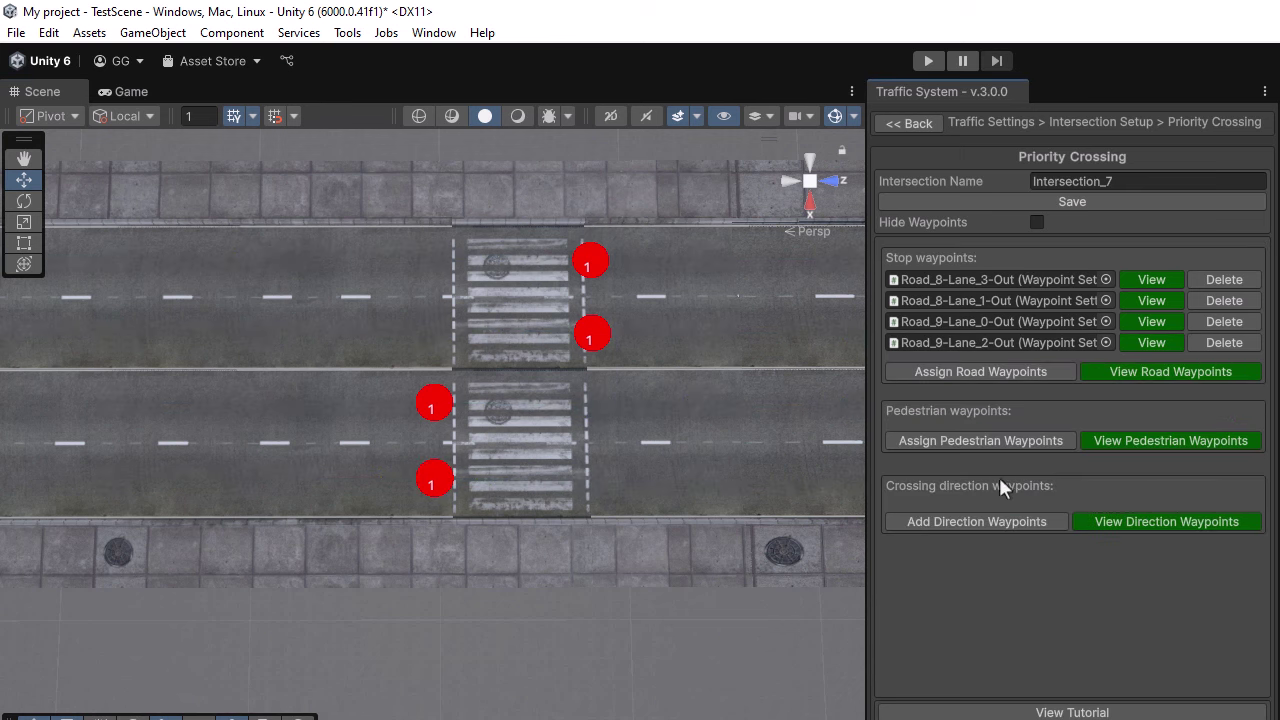
Assign Path_10-Lane_0-Waypoint_864 and Path_6-Lane_0-Waypoint_48, on the sidewalks at both crosswalk ends, as the priority crossing's pedestrian waypoints
click(980, 440)
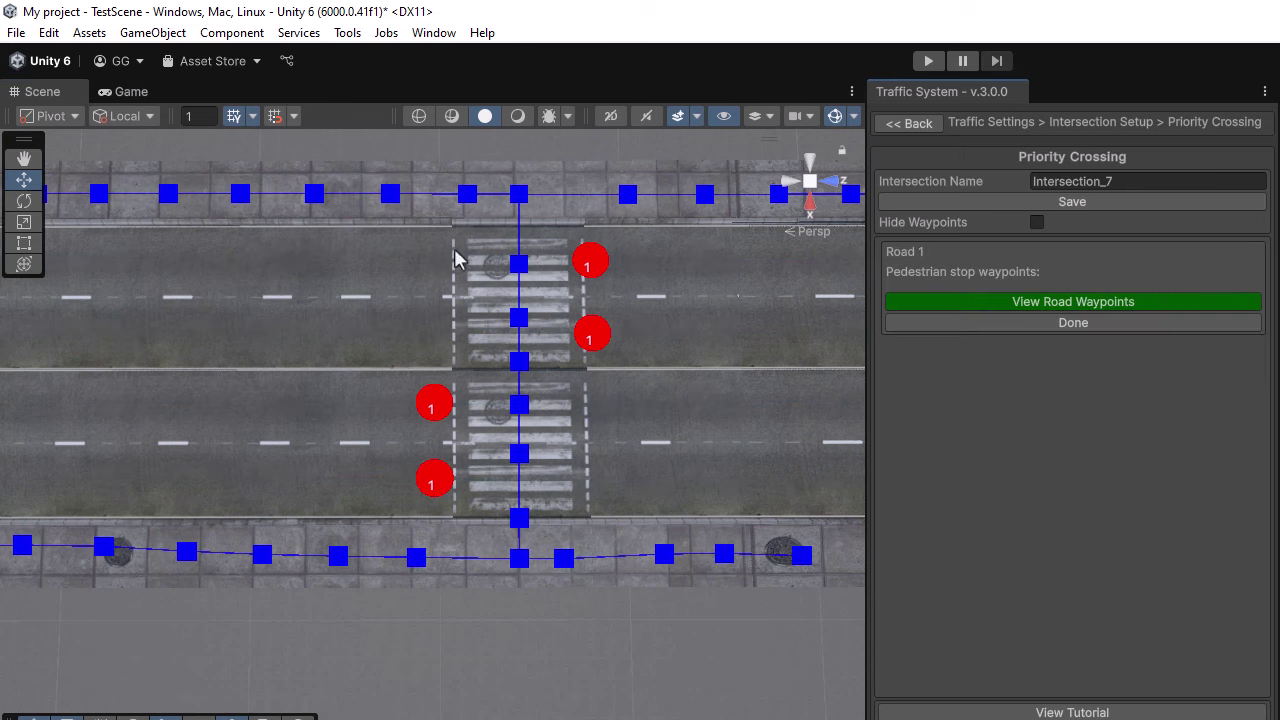
click(518, 196)
click(519, 558)
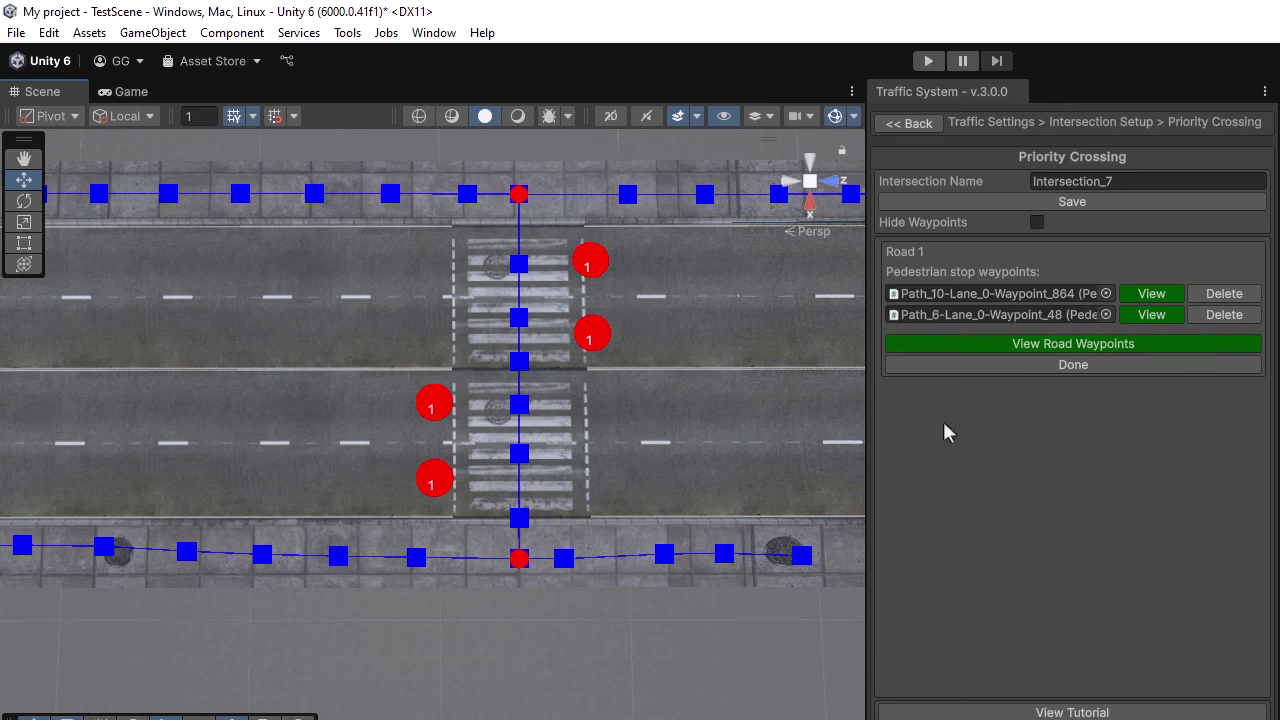
click(1072, 366)
Add Path_10-Lane_0-CConnect5 and Path_10-Lane_0-CConnect6 as the priority crossing's direction waypoints and apply the traffic settings
click(945, 566)
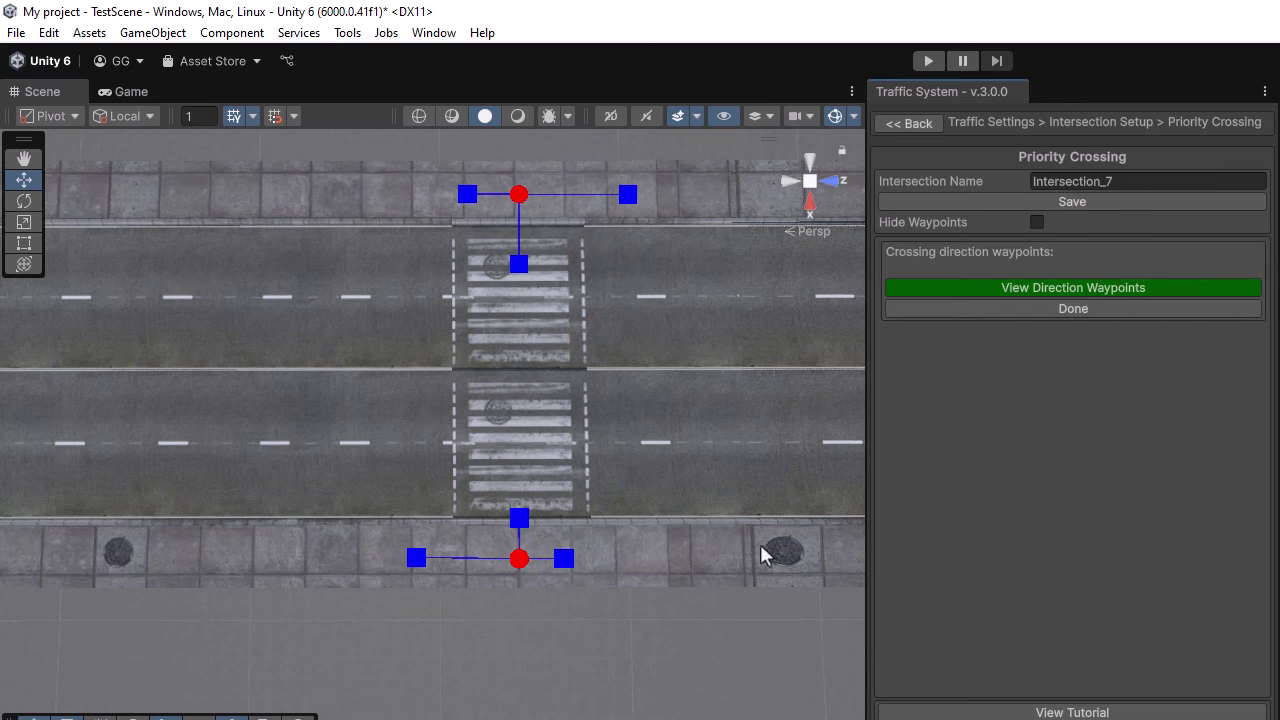
click(518, 520)
click(518, 264)
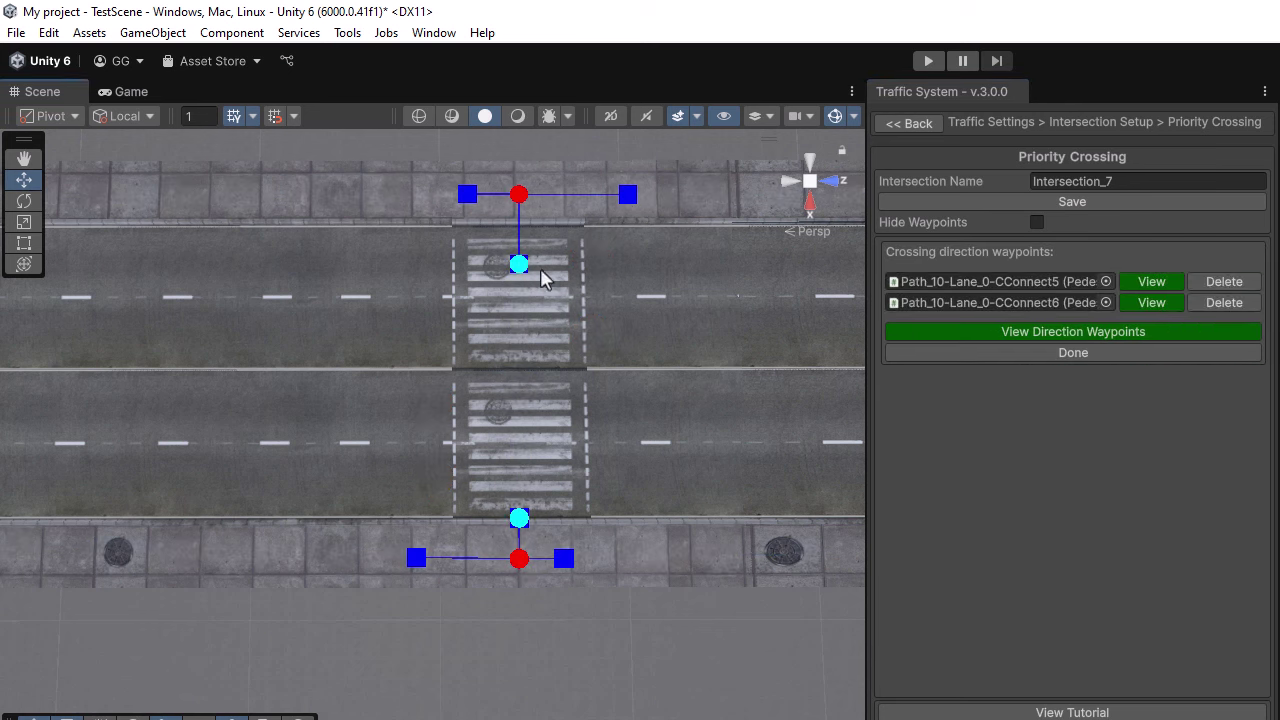
click(912, 122)
click(913, 122)
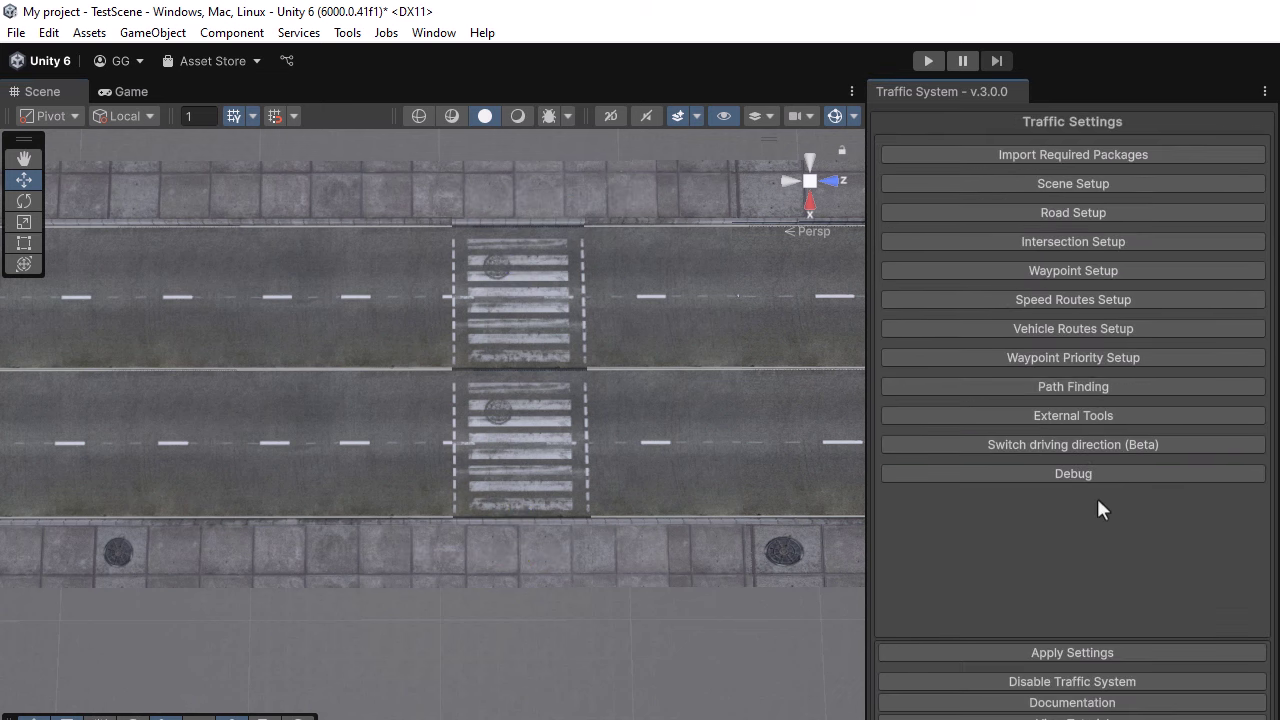
click(1077, 653)
Move the player beside the new priority crossing and run the scene, watching the crossing in the Scene view
scroll(691, 352, down, 10)
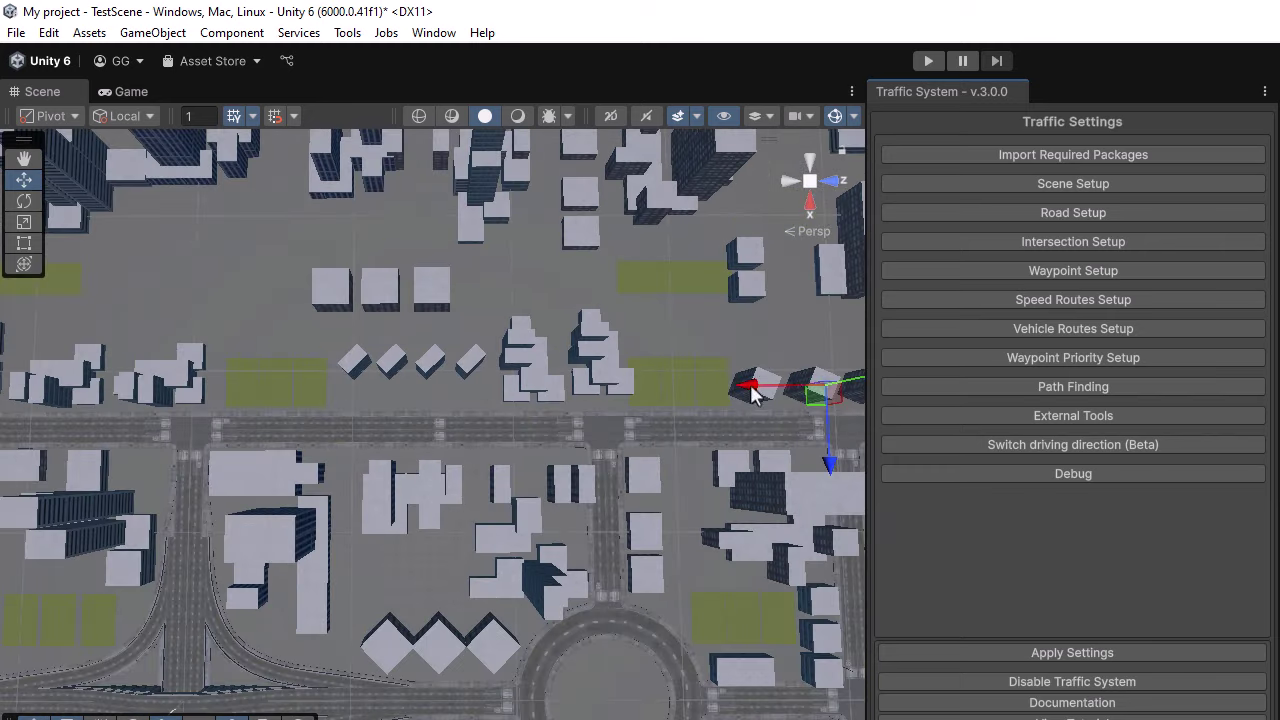
drag(752, 390, 373, 418)
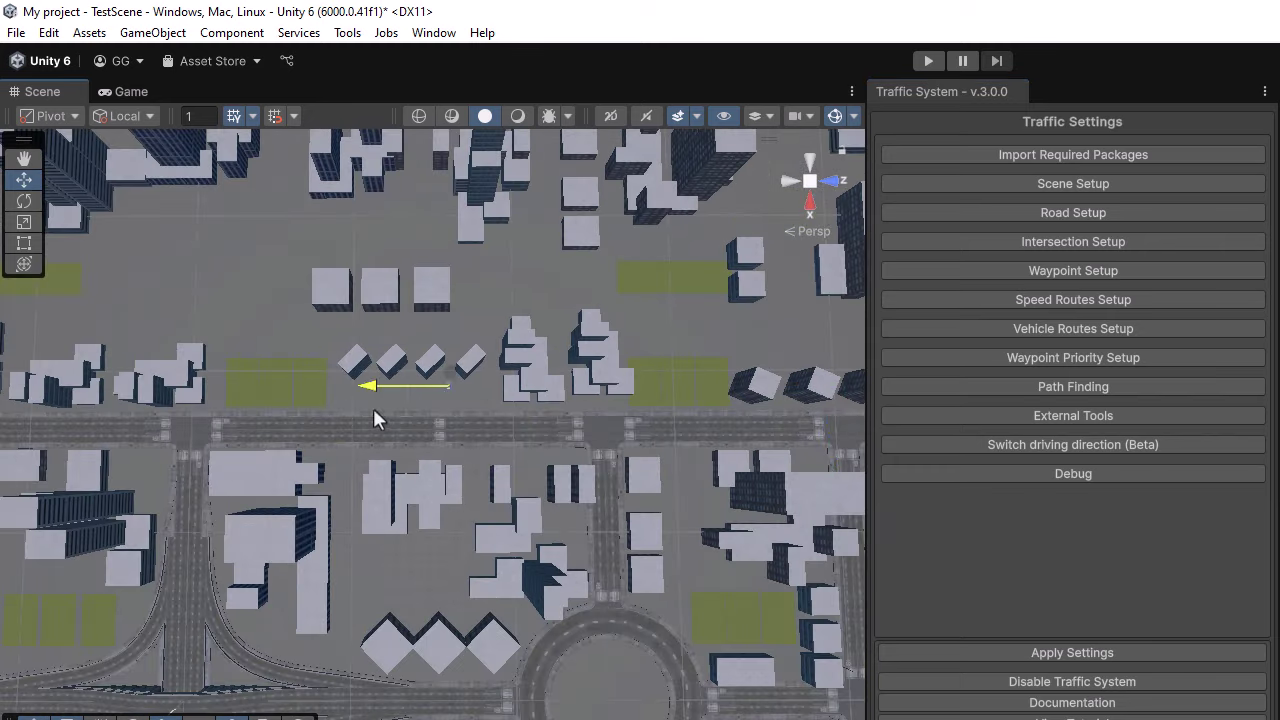
drag(410, 465, 412, 516)
scroll(509, 440, up, 10)
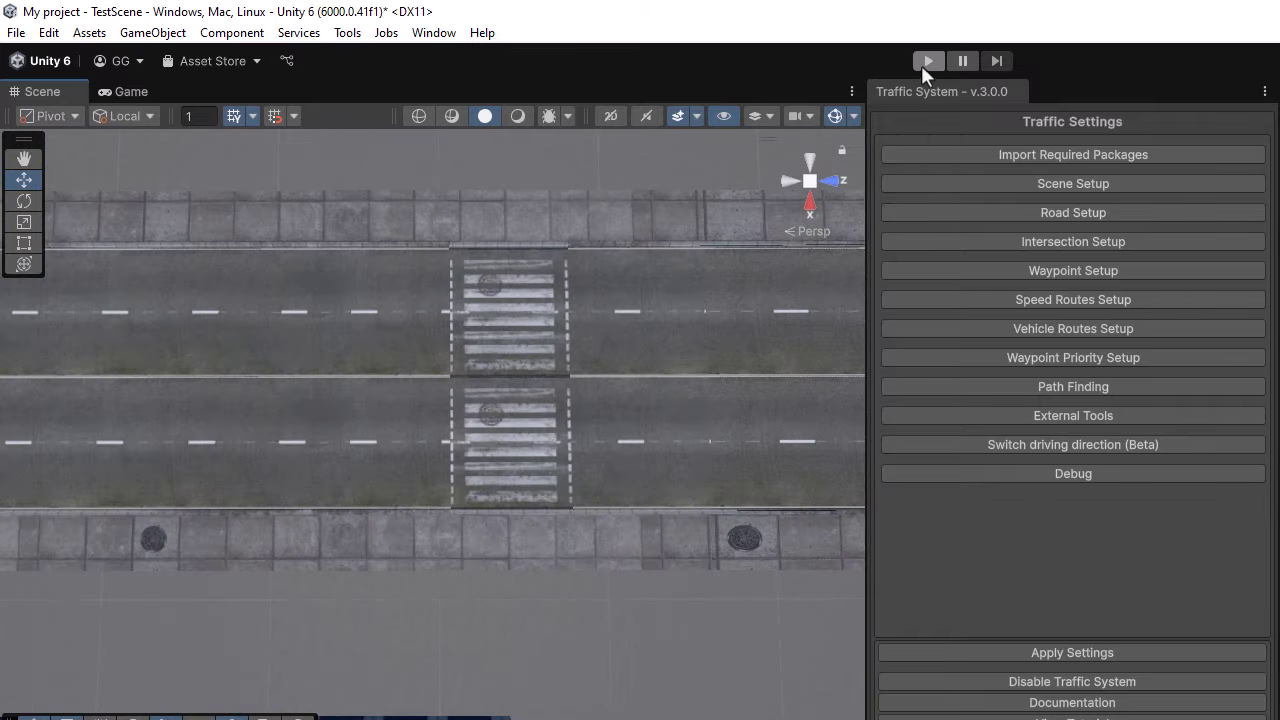
click(928, 61)
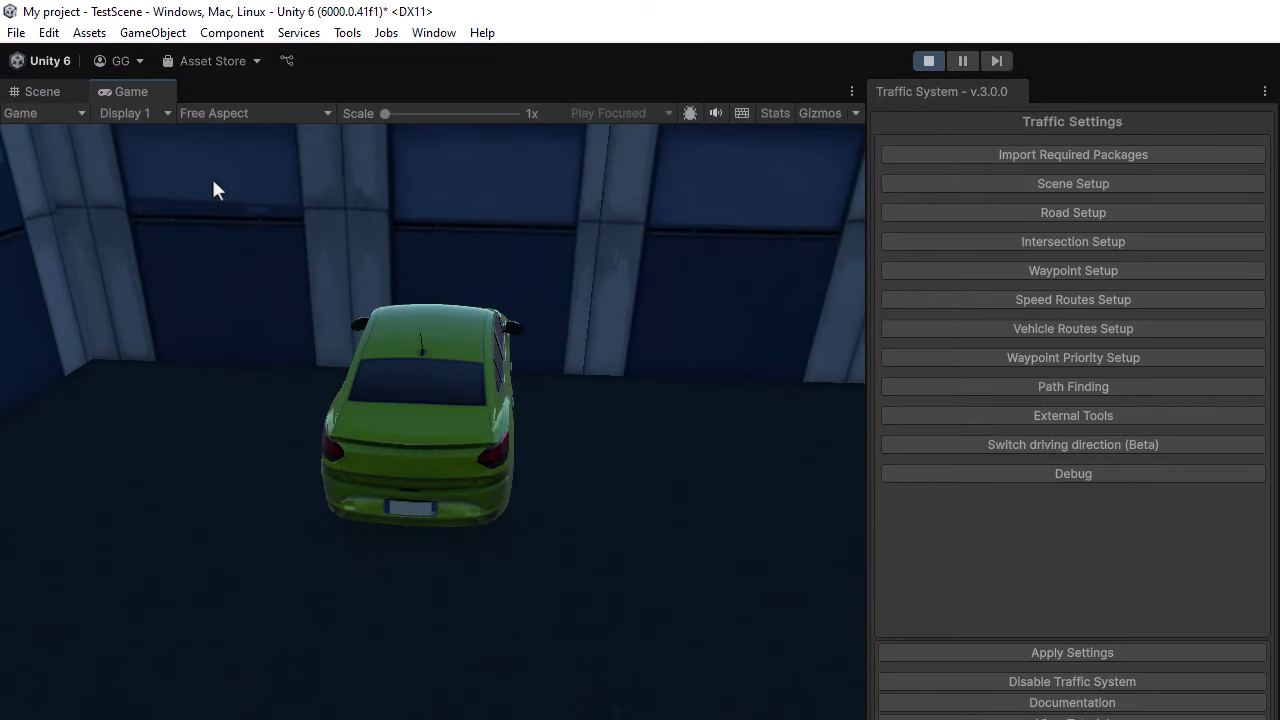
click(31, 96)
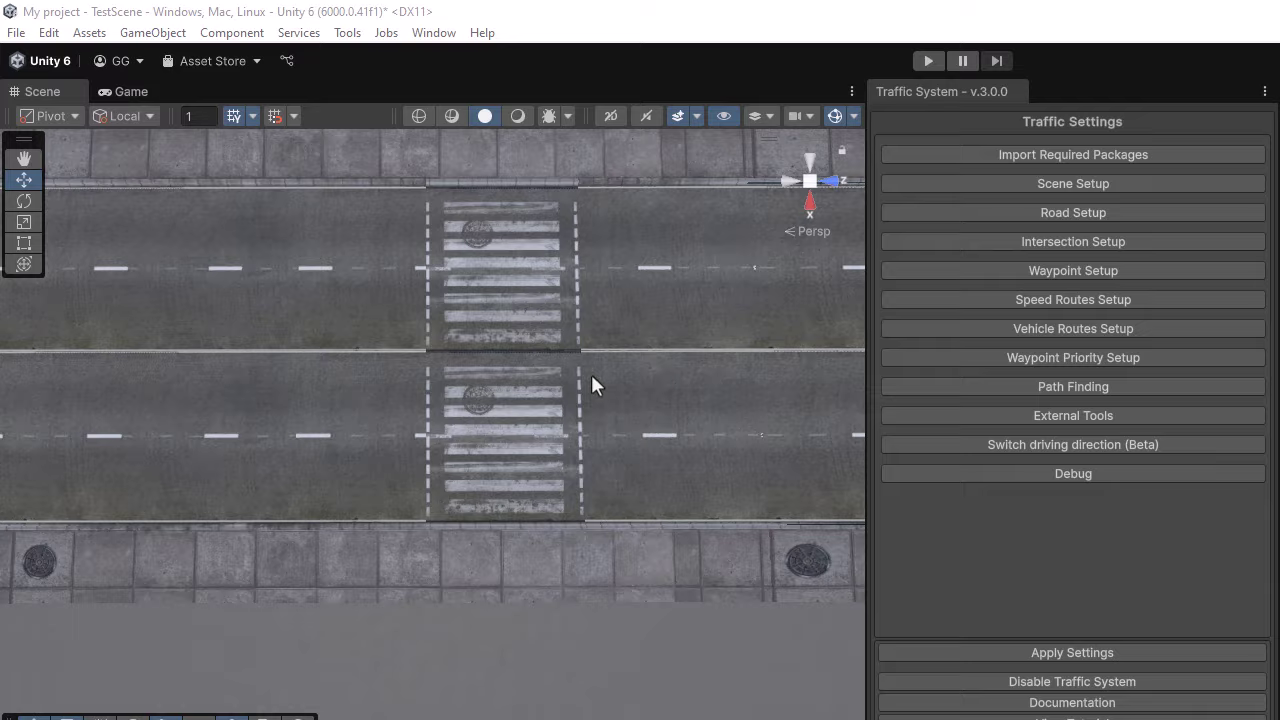
Create a traffic lights crossing for the crosswalk with traffic light posts on the road south of the roundabout
scroll(591, 374, down, 12)
middle_drag(635, 518, 363, 175)
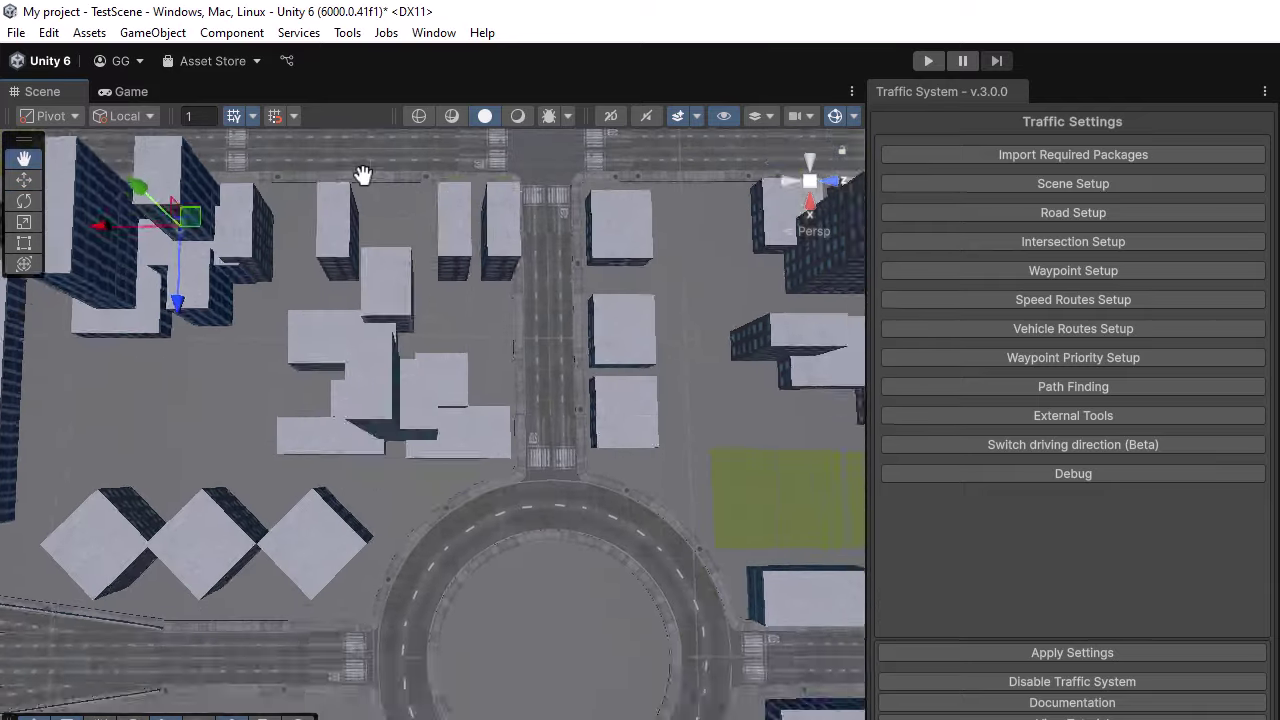
middle_drag(700, 700, 506, 440)
middle_drag(535, 670, 423, 240)
middle_drag(530, 307, 30, 330)
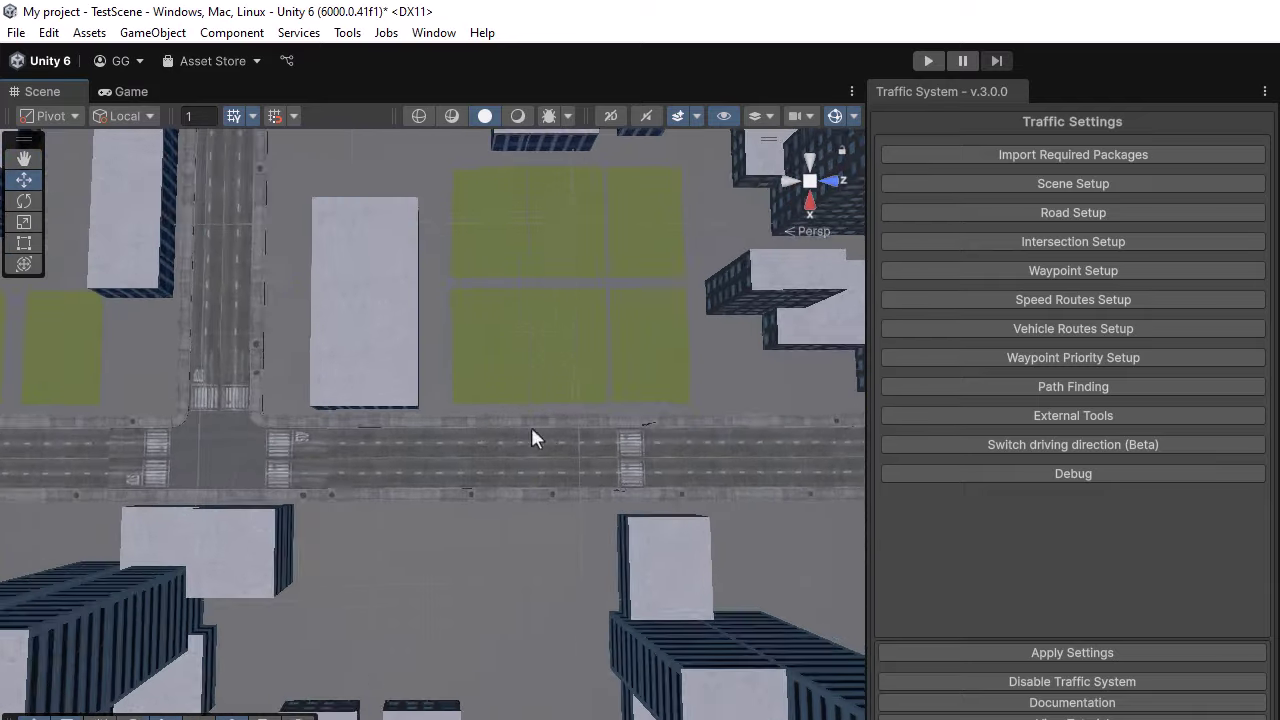
scroll(531, 427, up, 5)
middle_drag(690, 370, 277, 280)
scroll(318, 338, up, 8)
middle_drag(557, 322, 601, 376)
click(1028, 248)
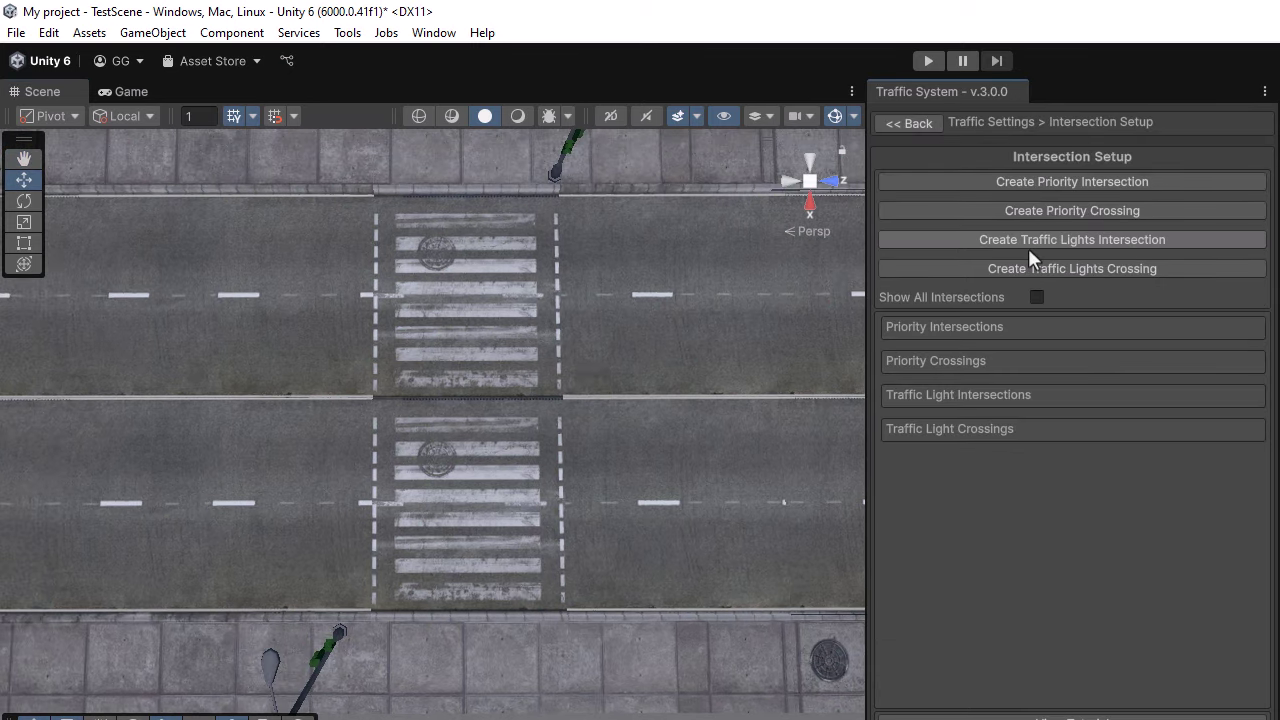
click(1052, 269)
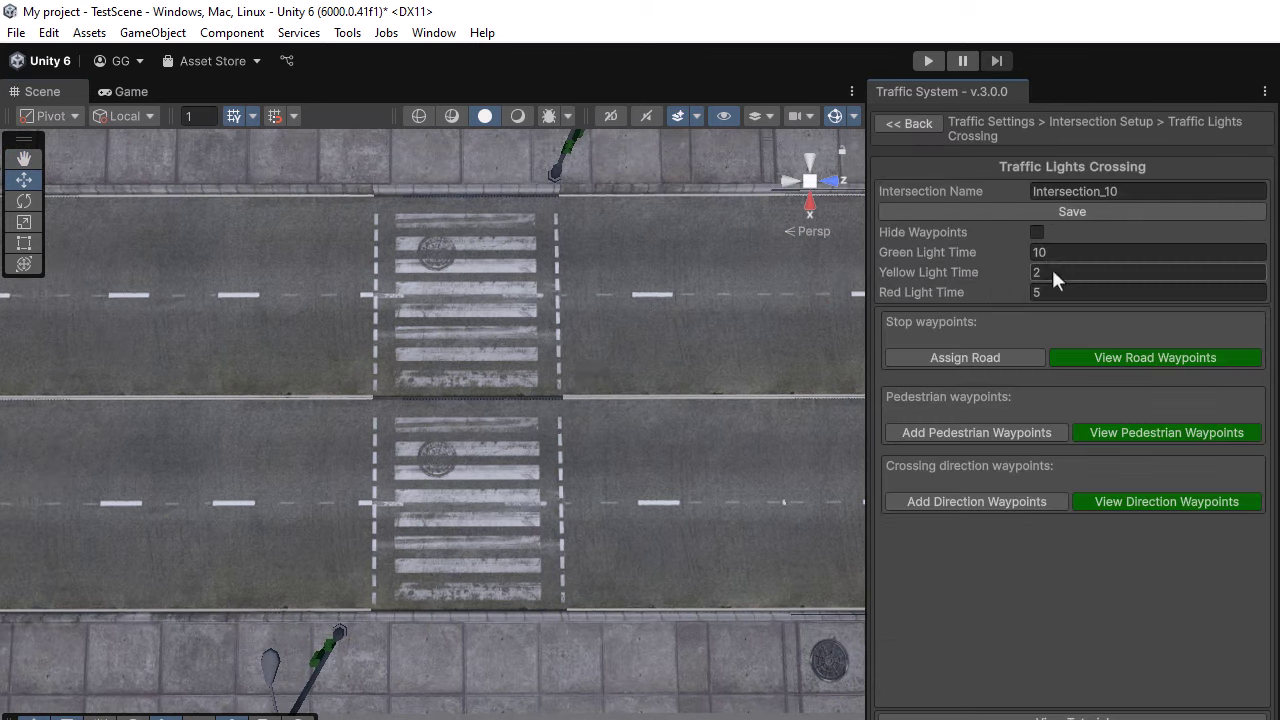
Assign Road_16-Lane_2-Out, Road_16-Lane_0-Out, Road_15-Lane_1-Out and Road_15-Lane_3-Out, just before the crosswalk, as the traffic lights crossing's stop waypoints
click(947, 357)
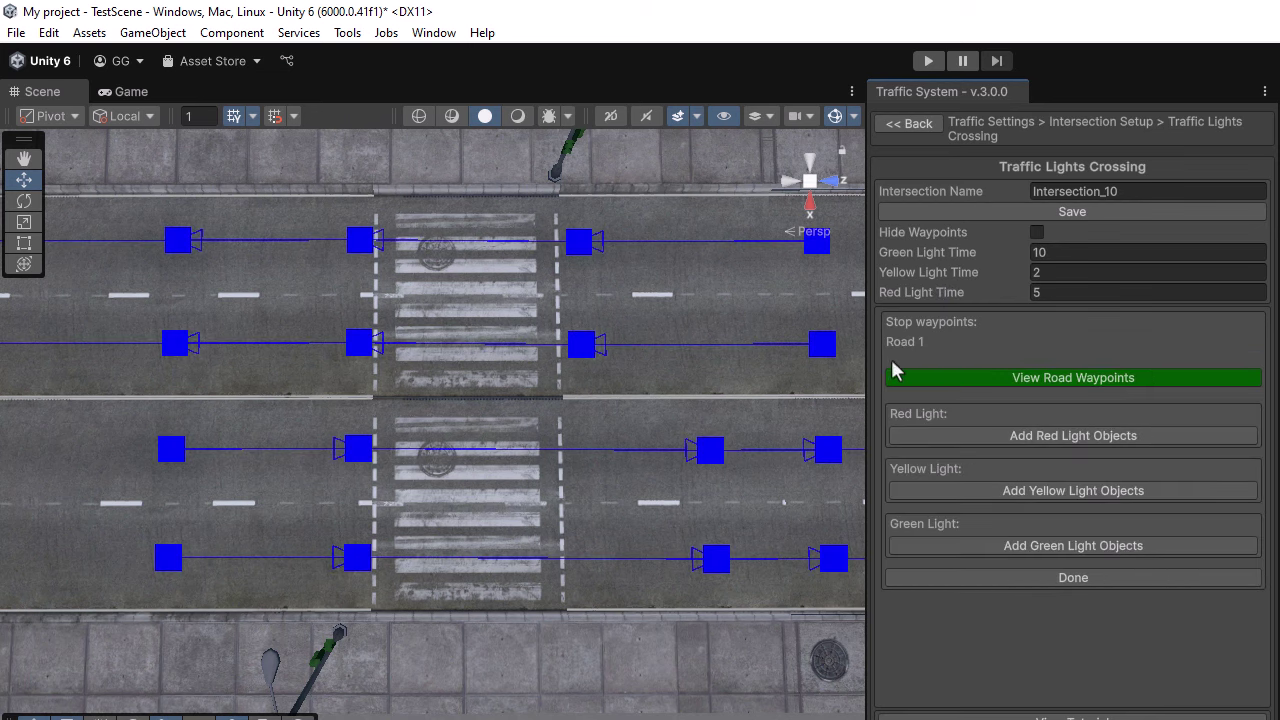
click(584, 255)
click(584, 347)
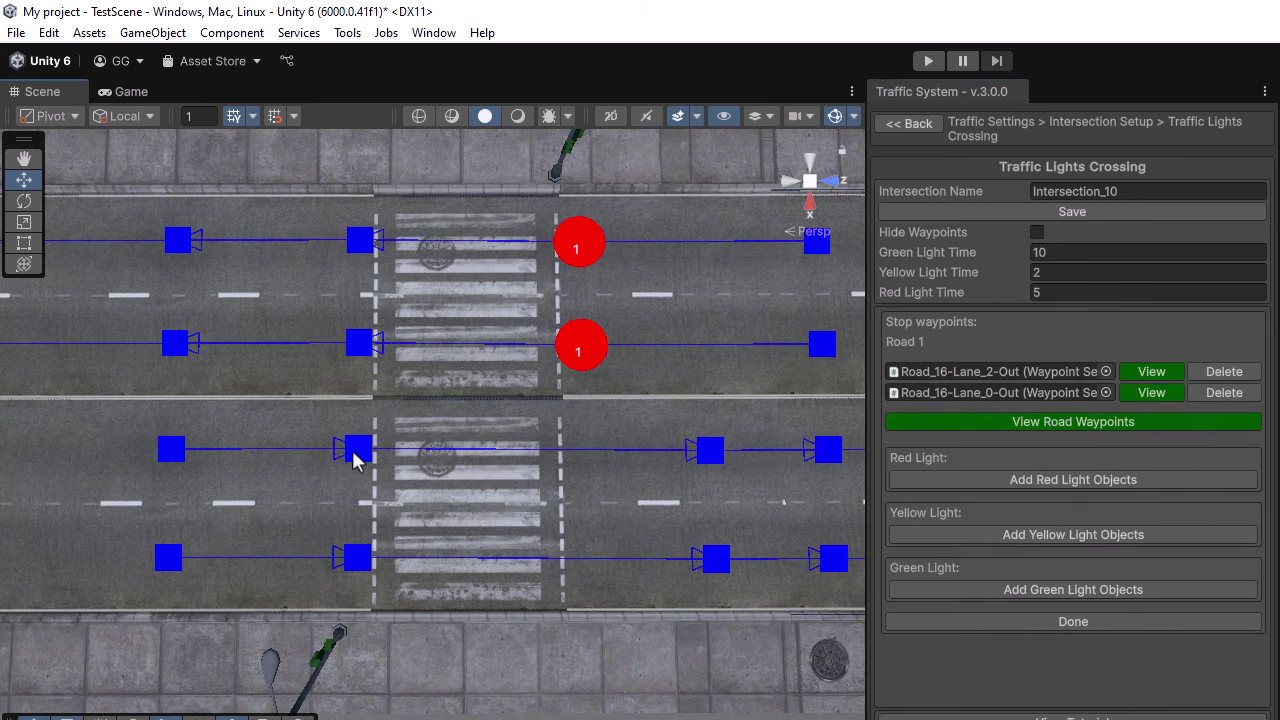
click(355, 450)
click(357, 558)
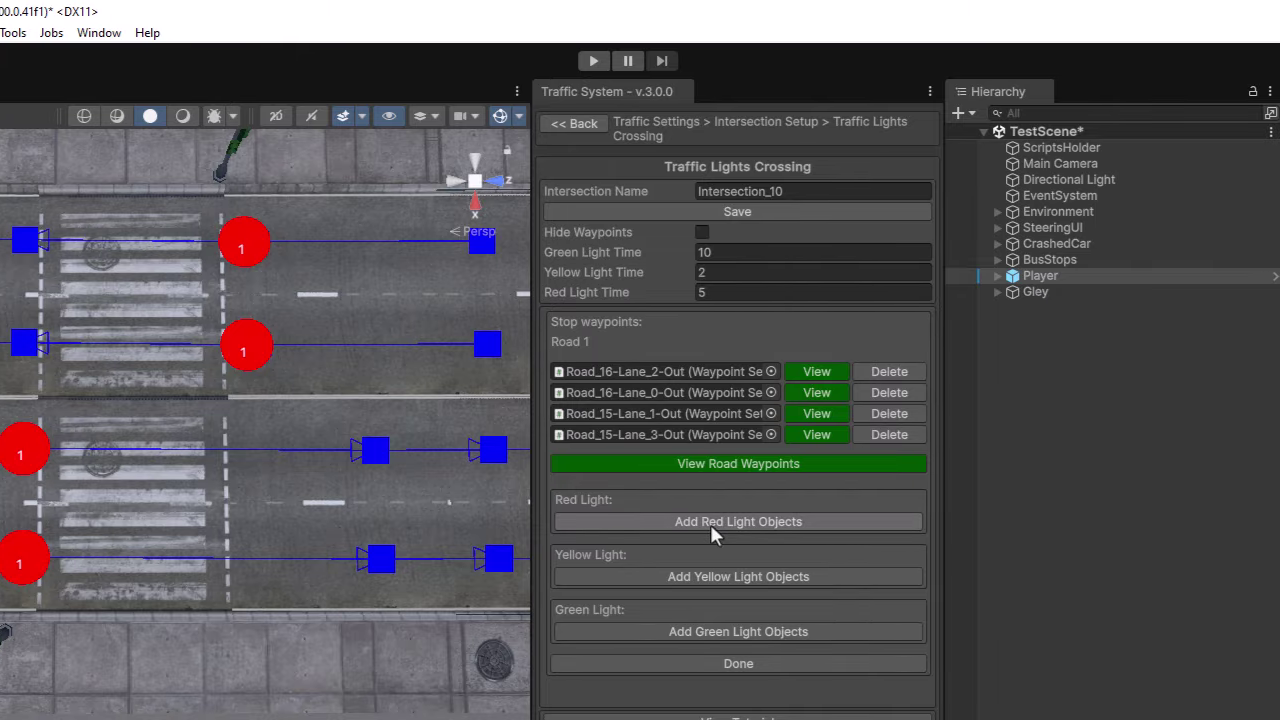
Add a red light slot, hide the waypoints and reveal the light objects of the two traffic light posts beside the crosswalk in the hierarchy
click(712, 522)
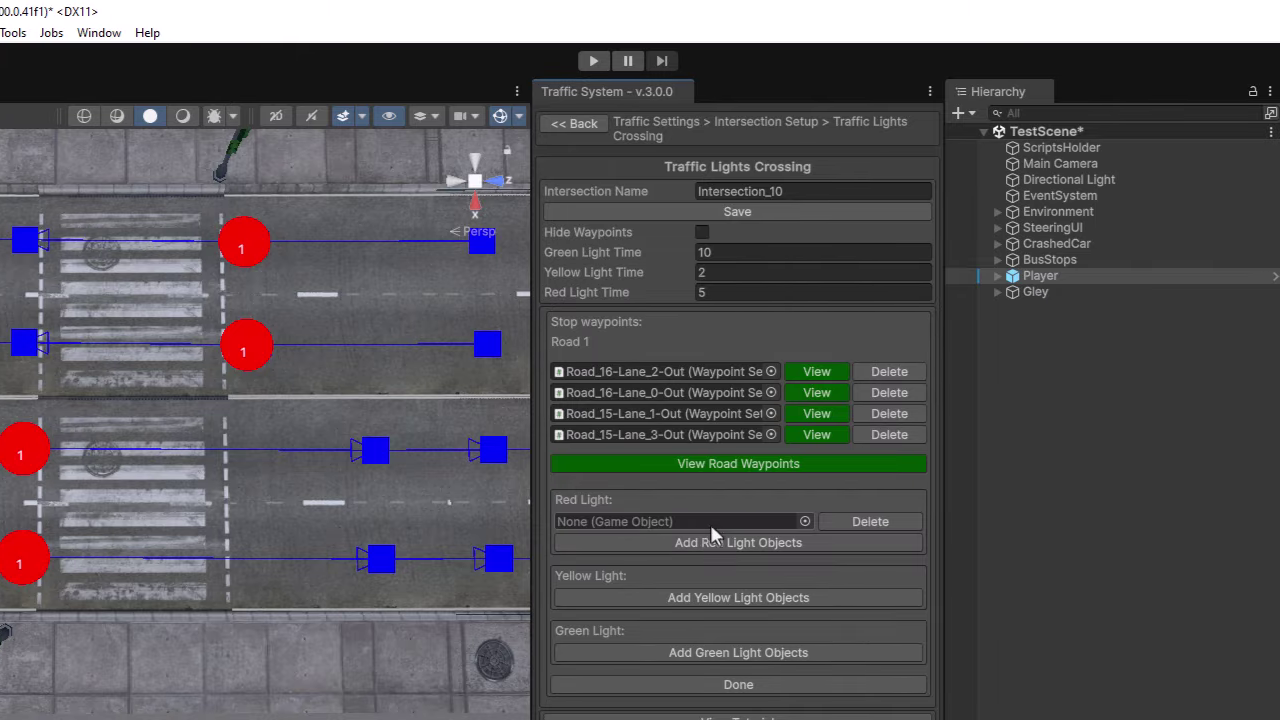
click(702, 232)
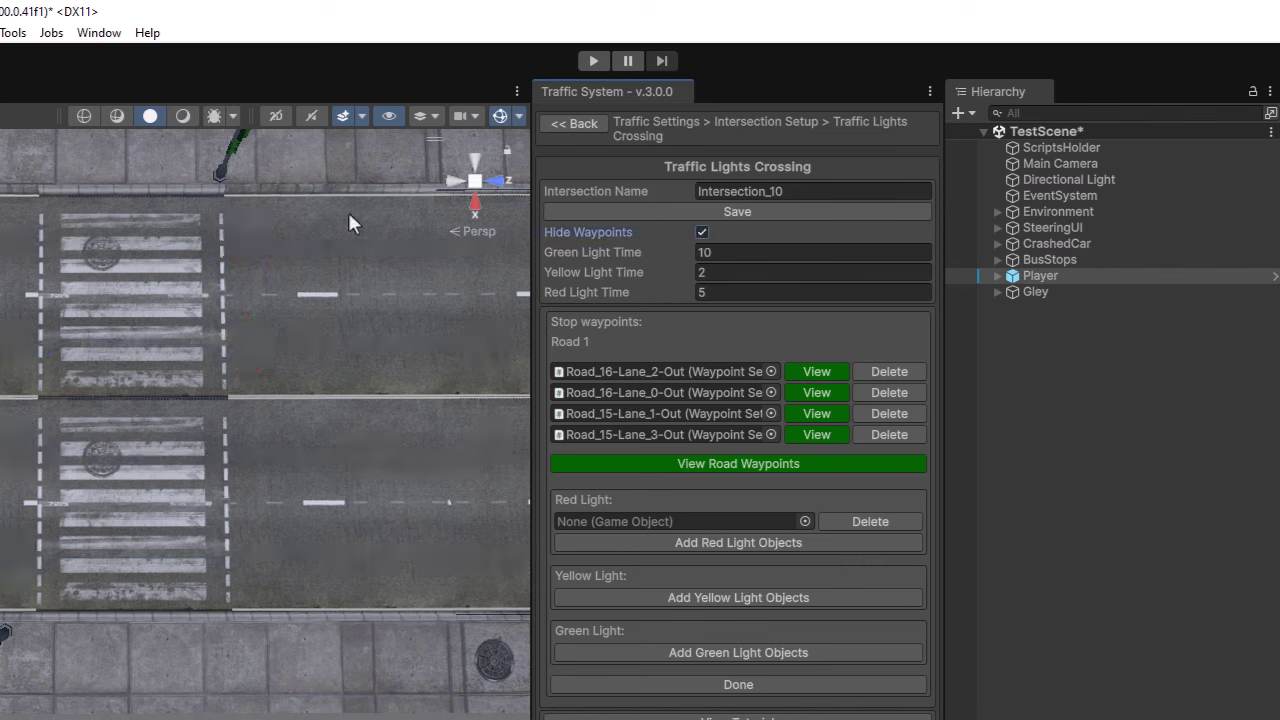
click(221, 164)
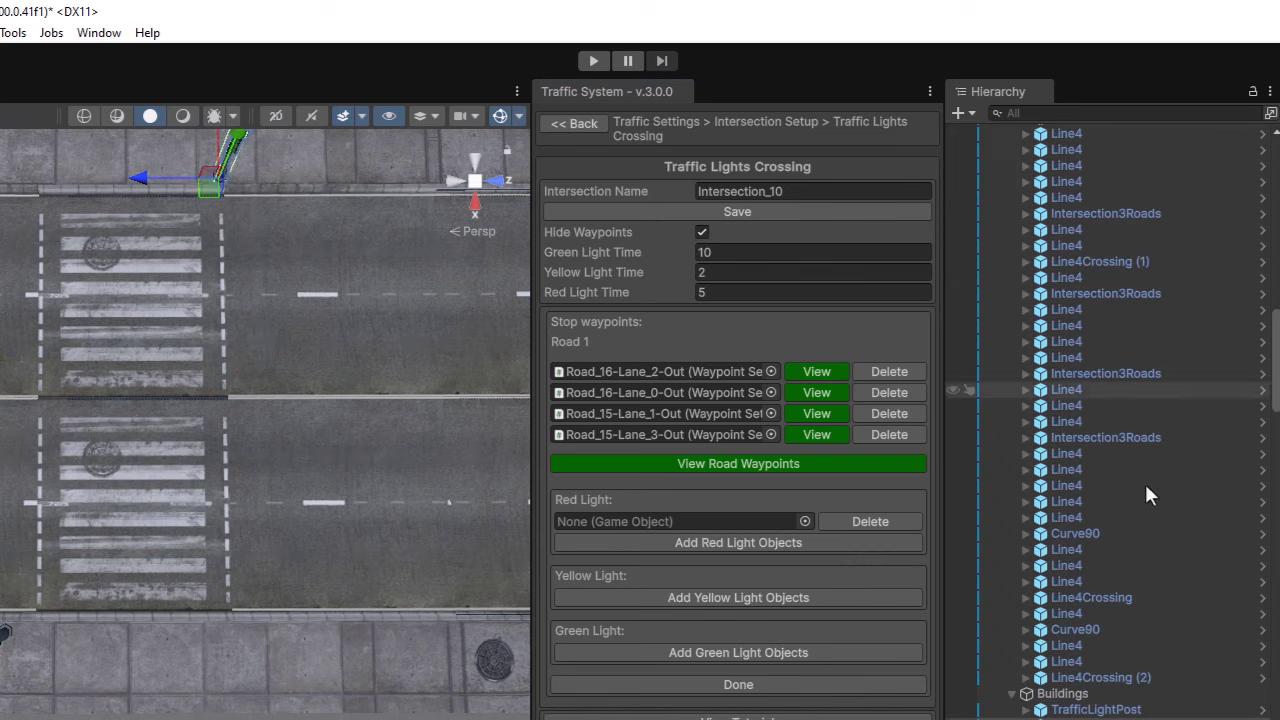
scroll(1145, 485, down, 6)
click(1025, 350)
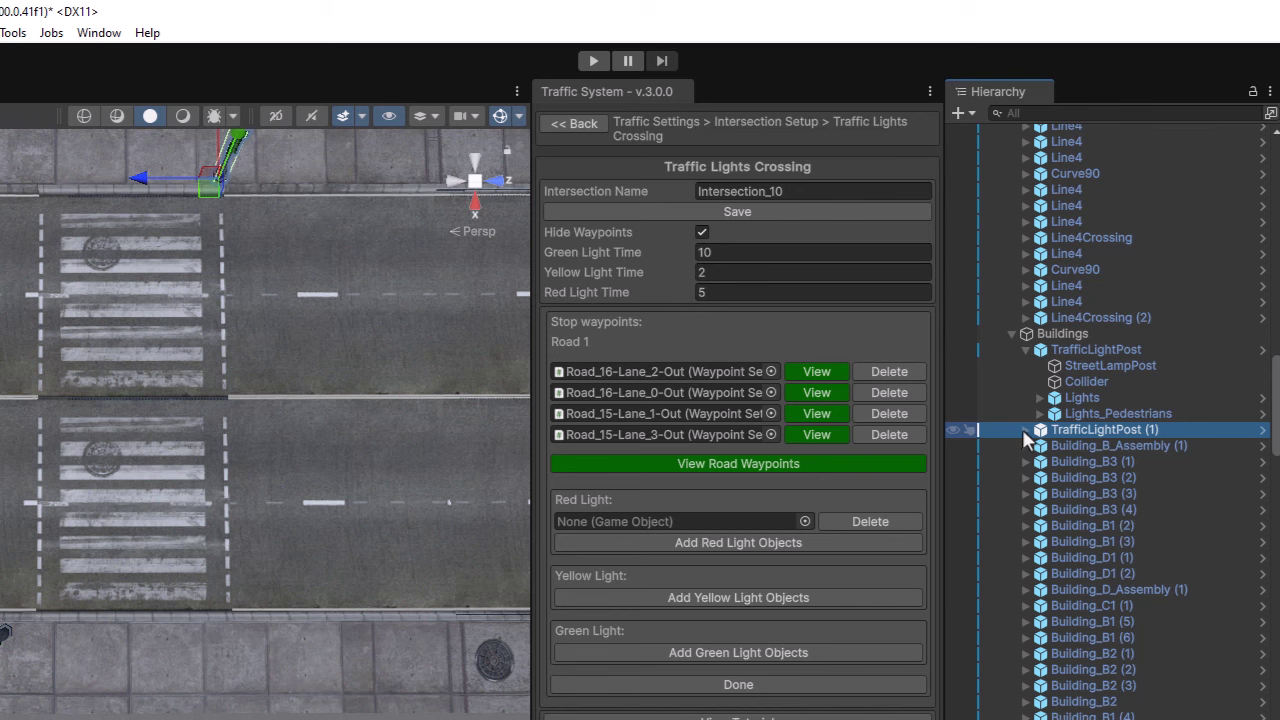
click(1025, 429)
click(1041, 397)
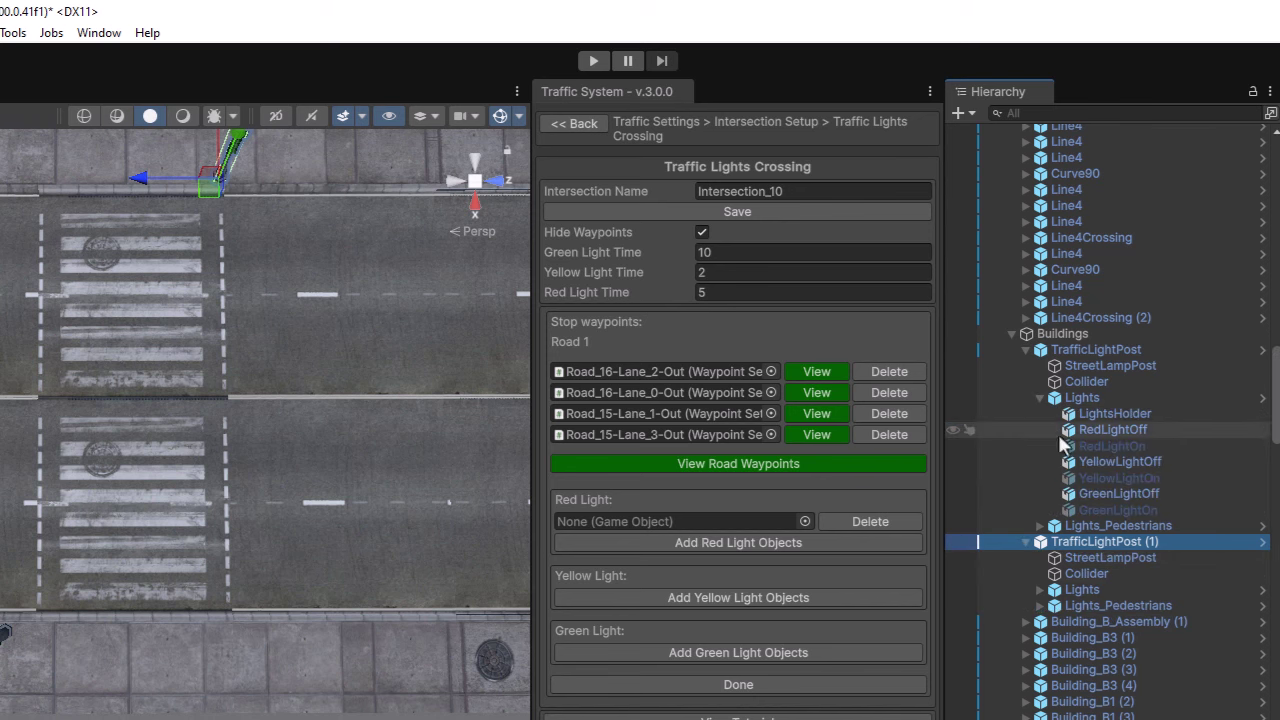
Complete two empty object slots each for the road's red, yellow and green lights
click(706, 597)
click(705, 651)
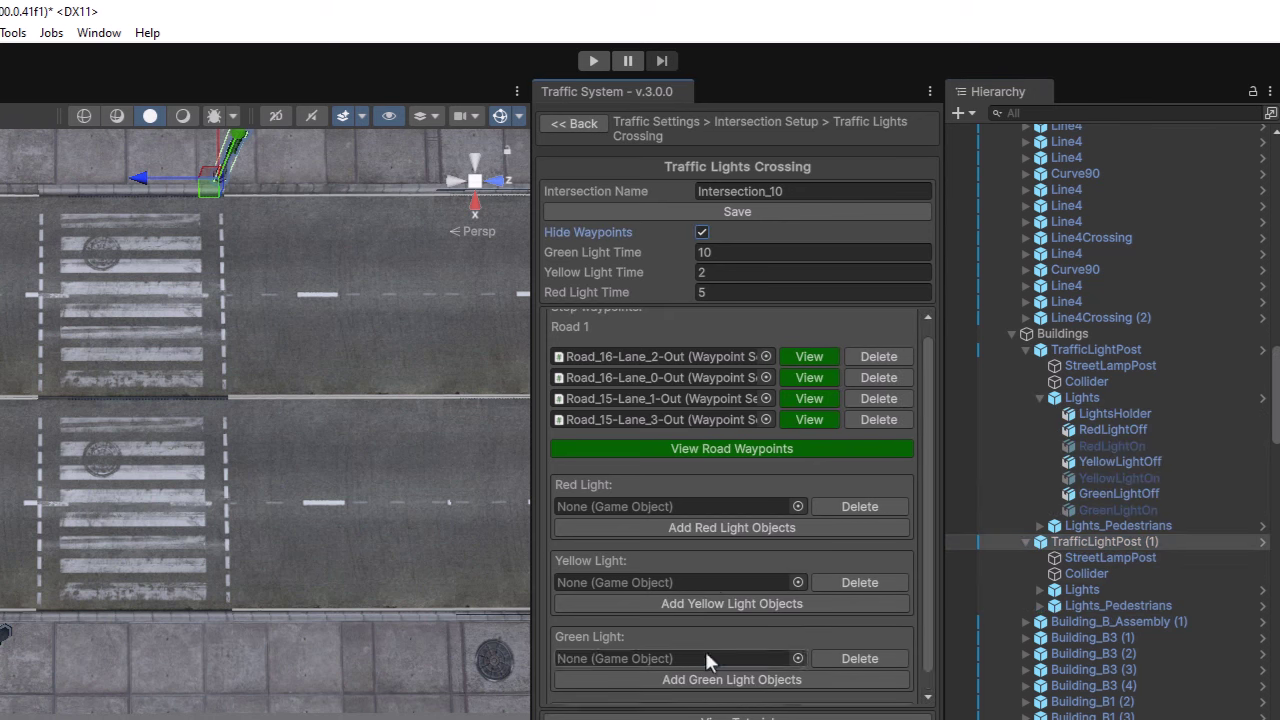
click(727, 526)
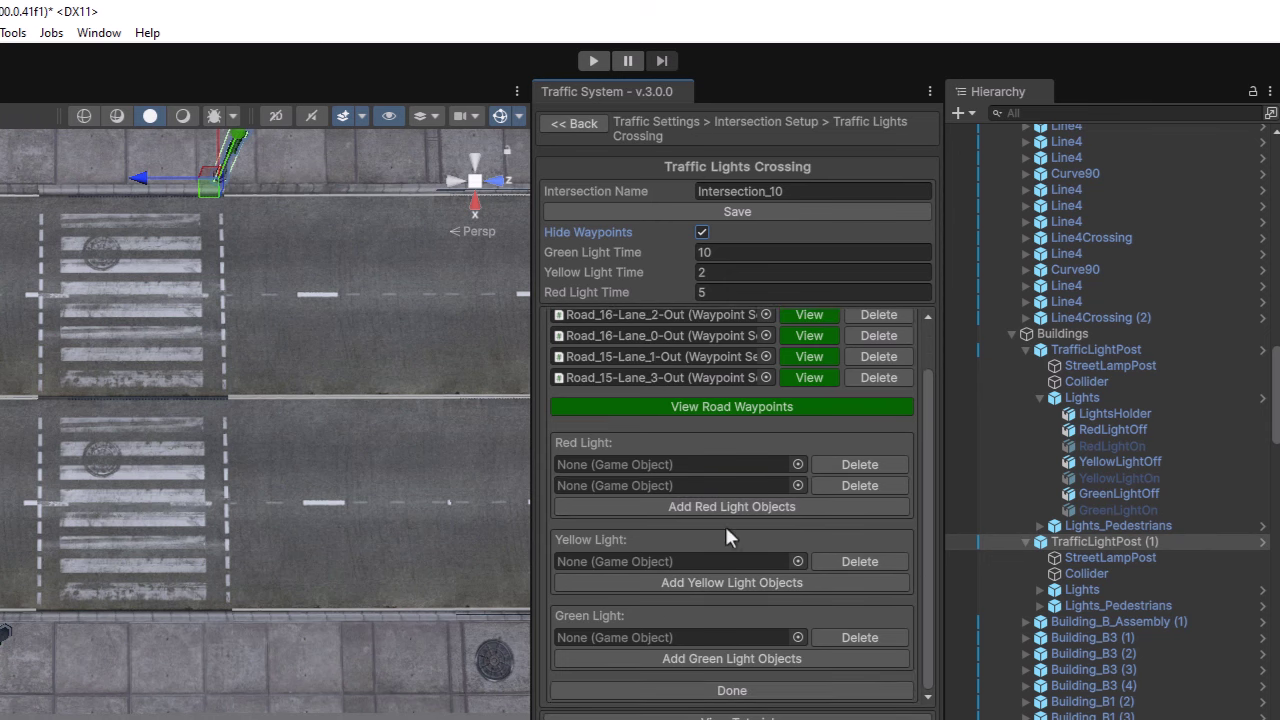
click(717, 583)
click(712, 672)
Assign TrafficLightPost's RedLightOn, YellowLightOn and GreenLightOn to the first red, yellow and green light slots
click(1096, 349)
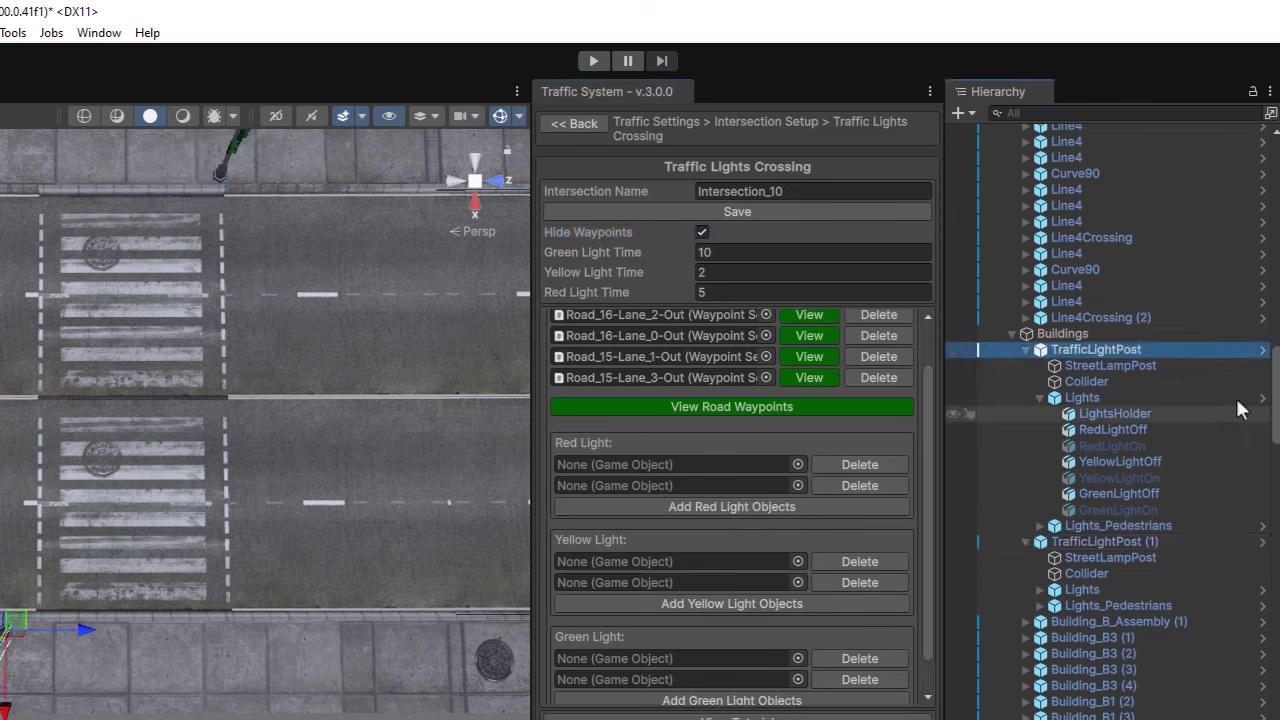
drag(1112, 445, 660, 466)
drag(1117, 477, 660, 562)
click(1133, 511)
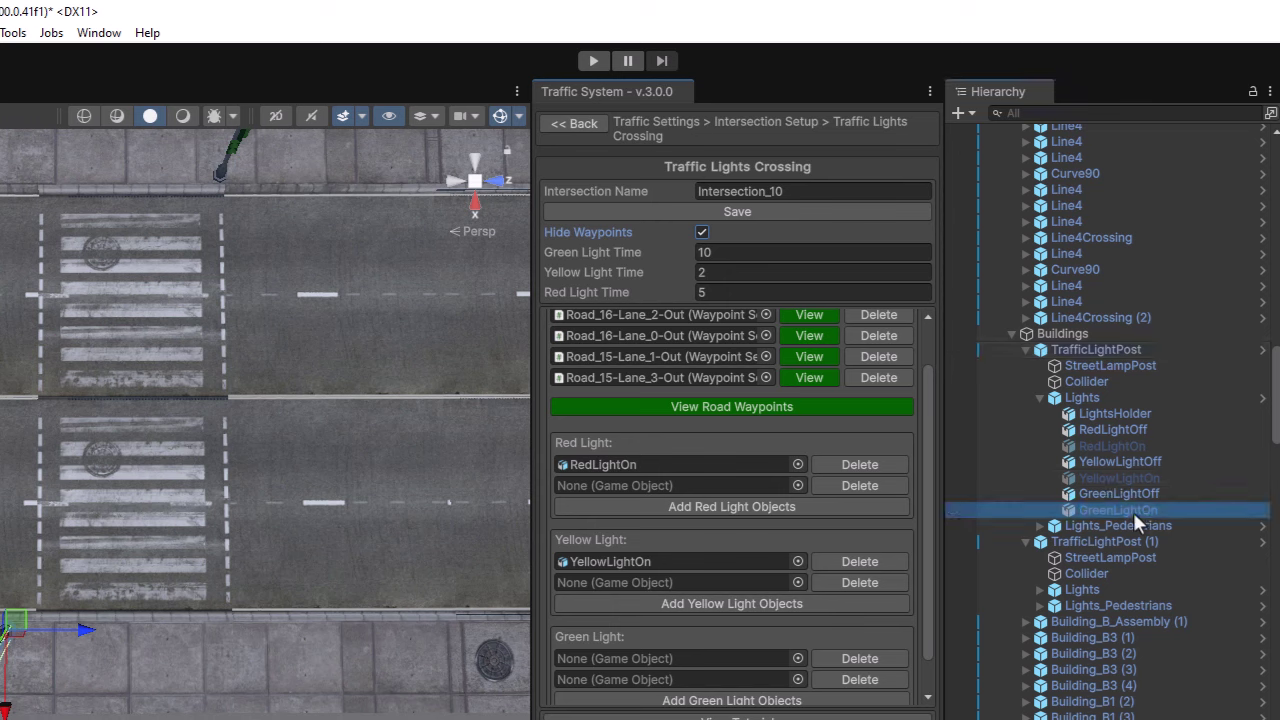
drag(1133, 512, 614, 658)
Assign TrafficLightPost (1)'s RedLightOn, YellowLightOn and GreenLightOn to the second light slots and finish the road assignment
click(1041, 589)
scroll(1110, 480, down, 5)
click(1105, 397)
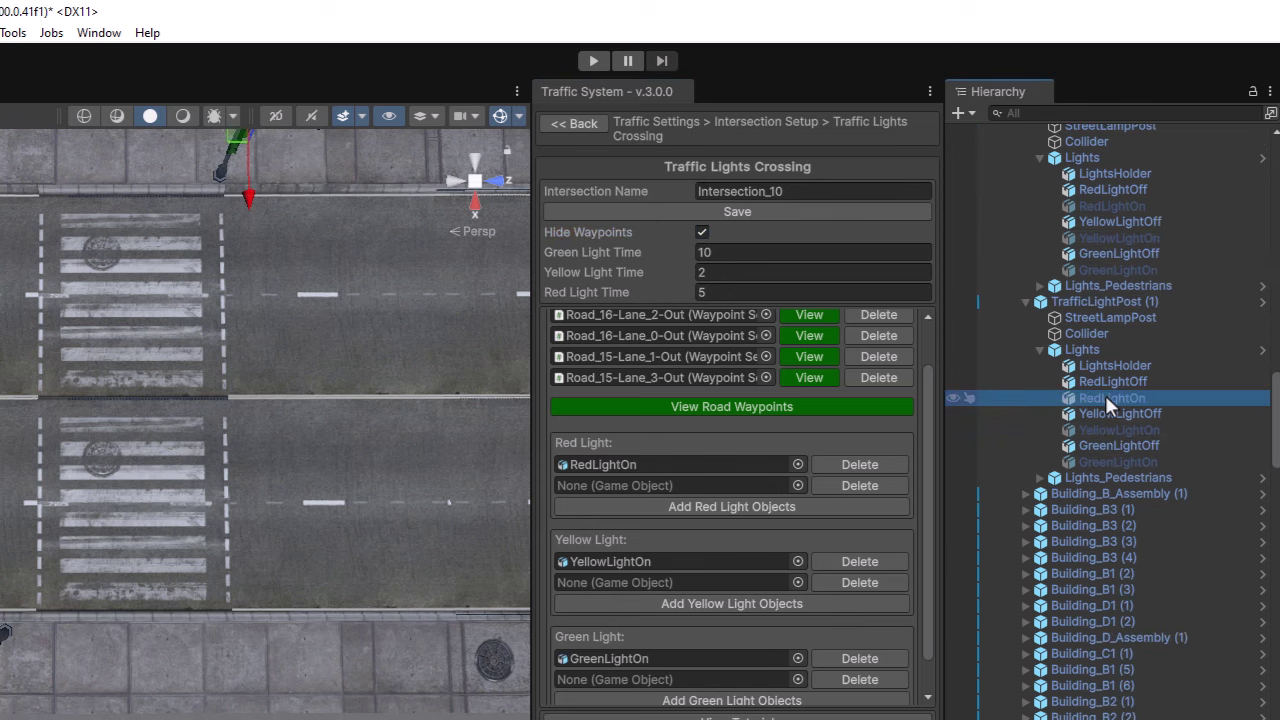
drag(1105, 397, 624, 484)
drag(1119, 429, 650, 582)
drag(1118, 462, 640, 678)
scroll(700, 650, down, 2)
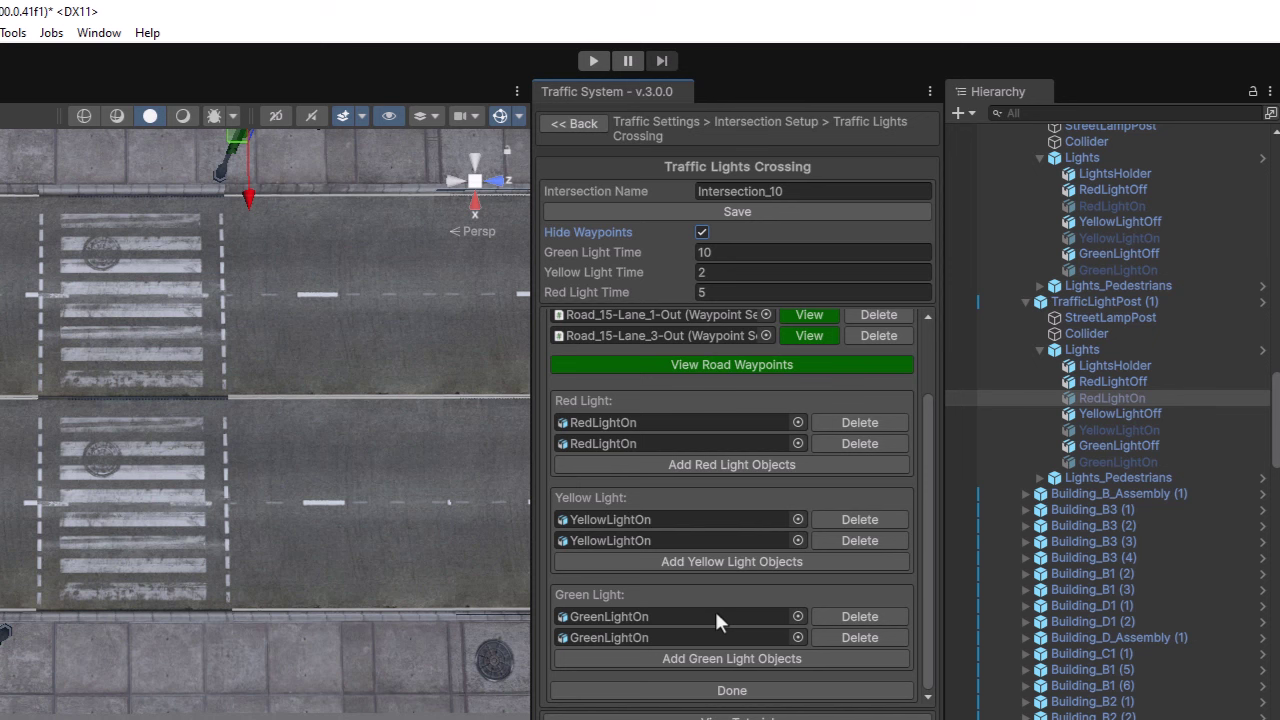
click(730, 691)
Show the waypoints and add Path_3-Lane_0-Waypoint_235 and Path_10-Lane_0-Waypoint_139 as the crossing's pedestrian stop waypoints
click(656, 518)
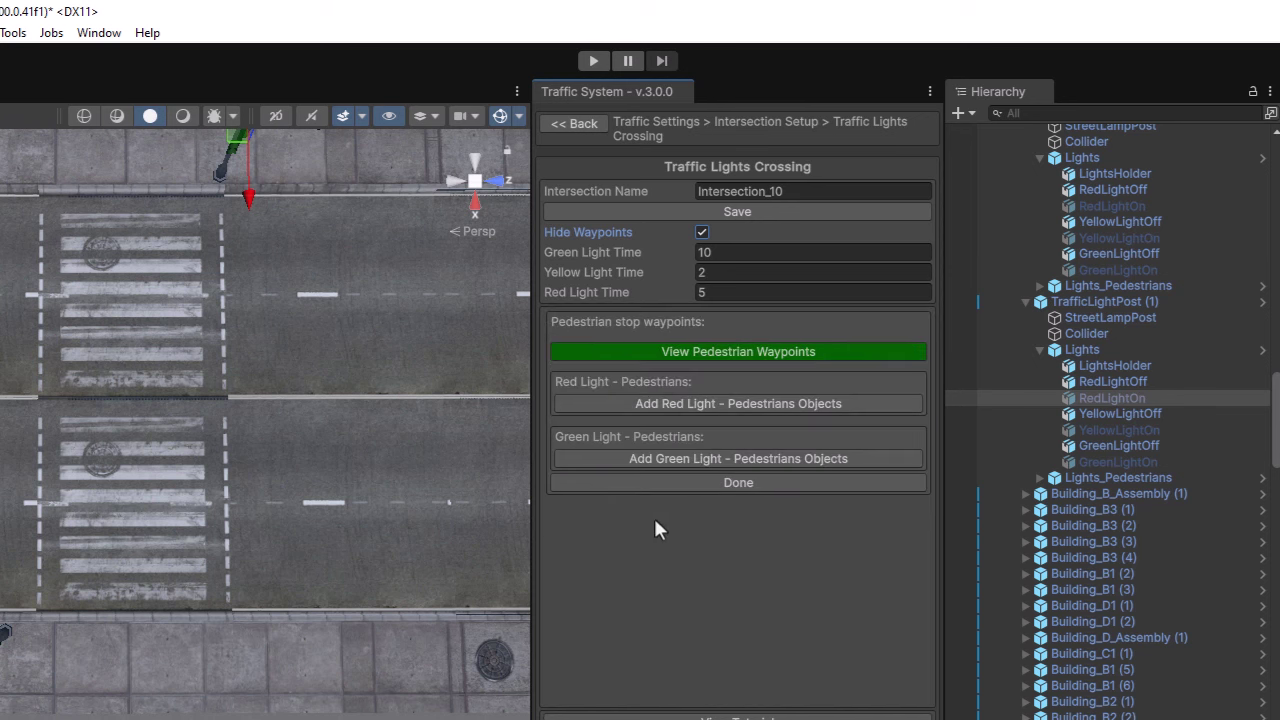
click(703, 232)
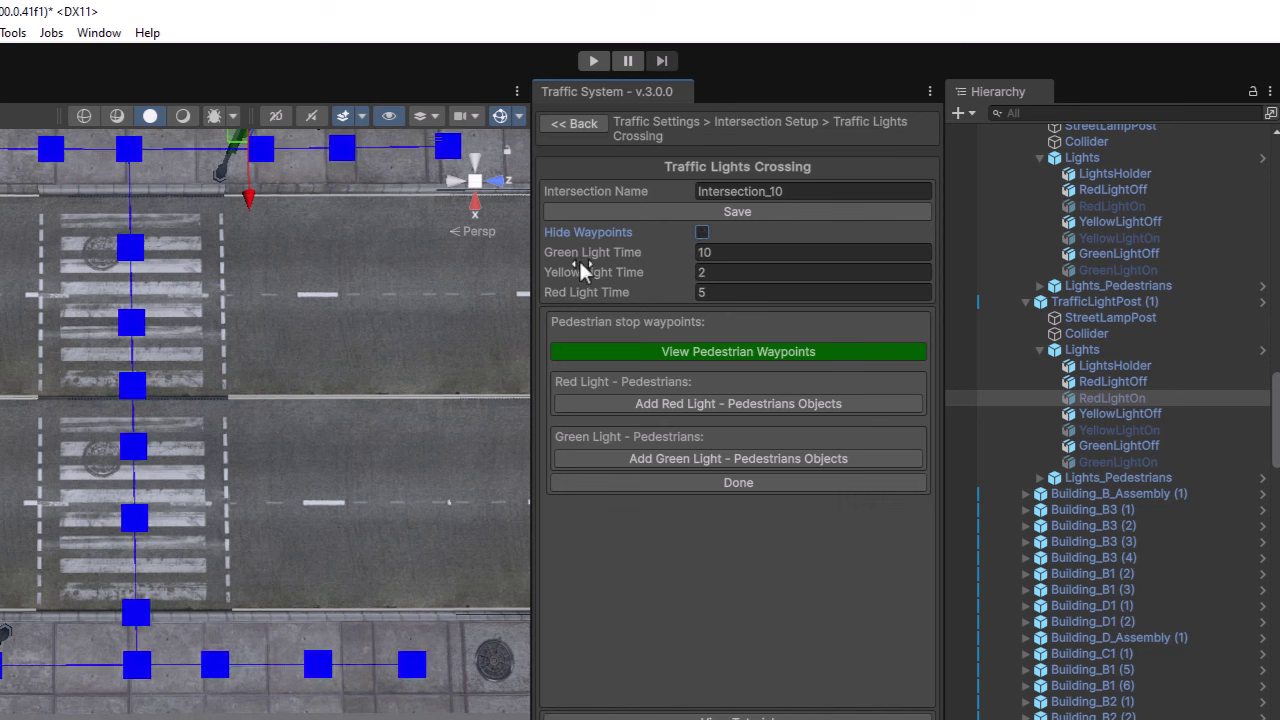
click(132, 155)
click(136, 664)
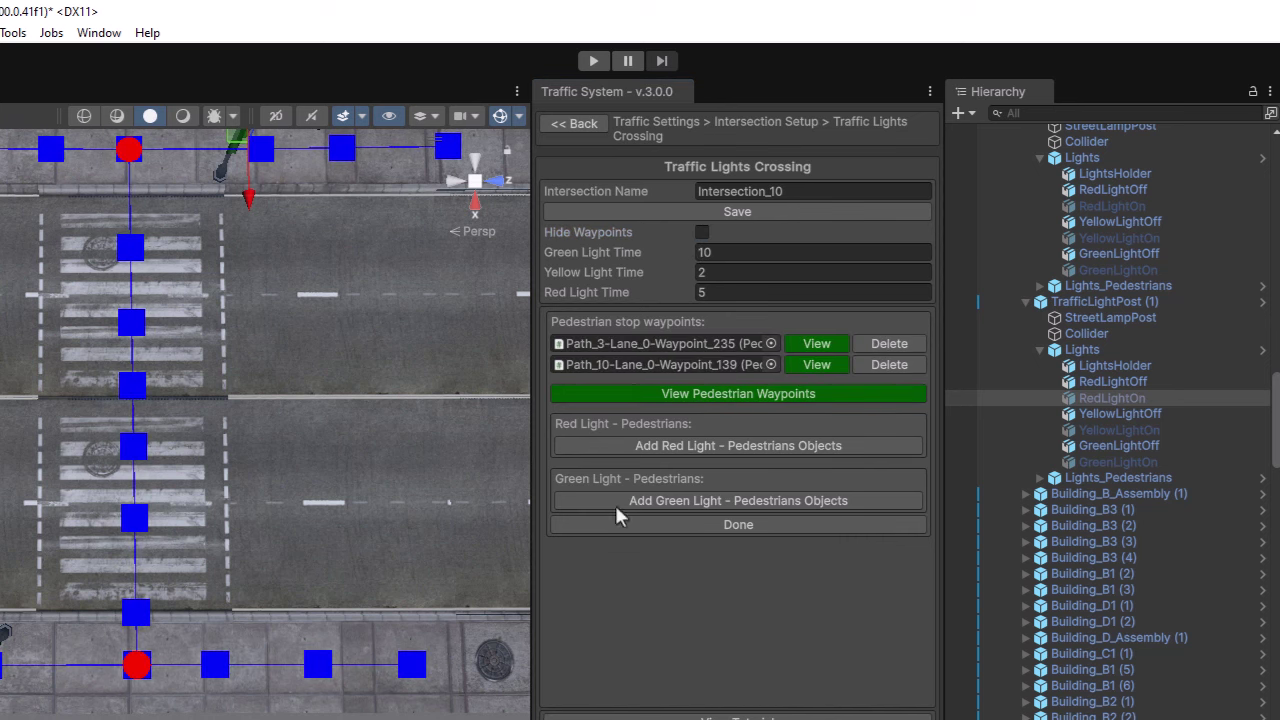
Add two empty object slots each for the red and green pedestrian lights
click(714, 450)
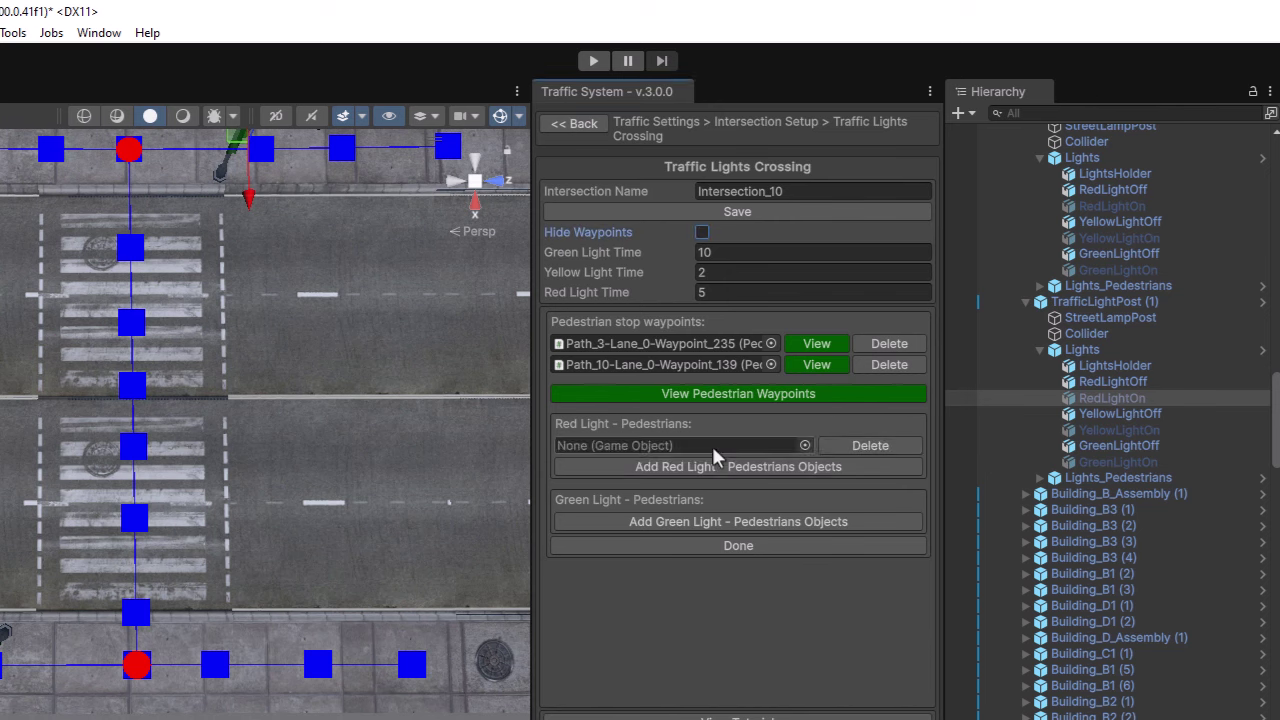
click(714, 522)
click(680, 466)
click(683, 563)
Assign RedPedestrianOn and GreenPedestrianOn from both traffic light posts to the pedestrian red and green light slots and finish the pedestrian setup
click(1040, 349)
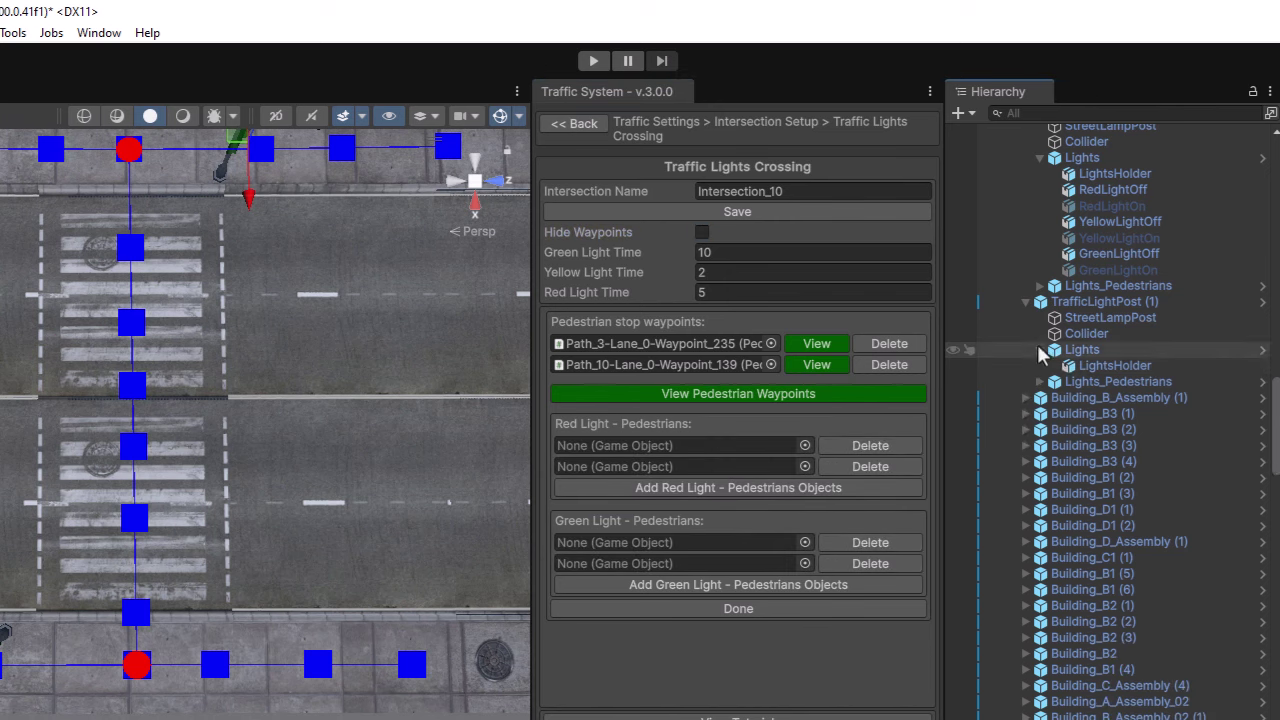
click(1040, 157)
click(1040, 173)
click(1040, 333)
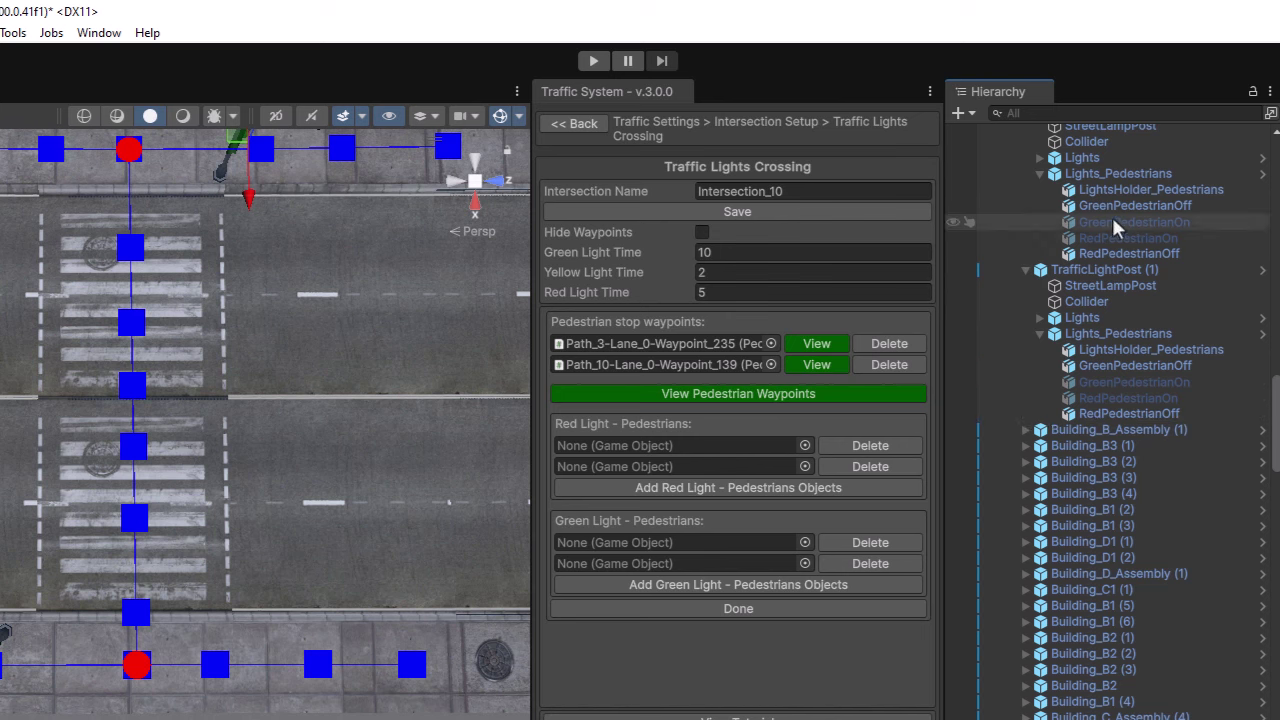
drag(1134, 222, 680, 543)
drag(752, 412, 680, 445)
drag(1134, 382, 680, 466)
click(733, 608)
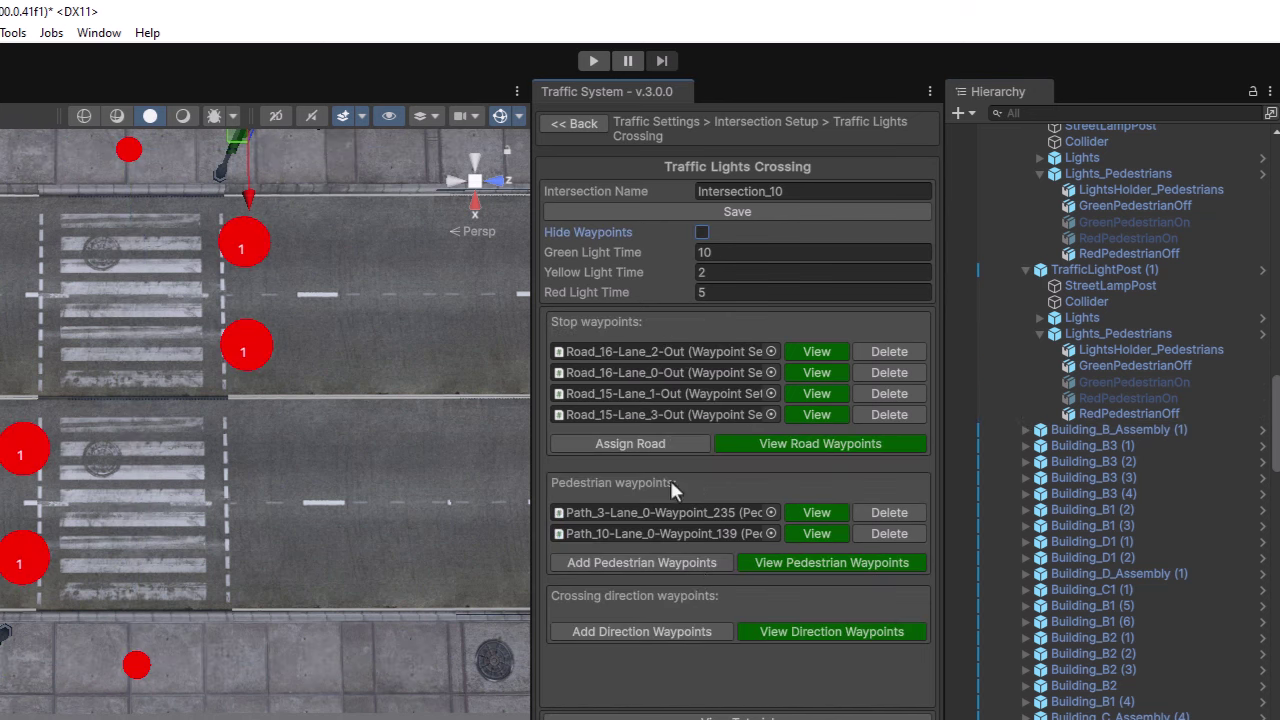
Add Path_3-Lane_0-CConnect6 and Path_3-Lane_0-CConnect5 as the crossing's direction waypoints and apply the traffic settings
click(639, 632)
click(130, 247)
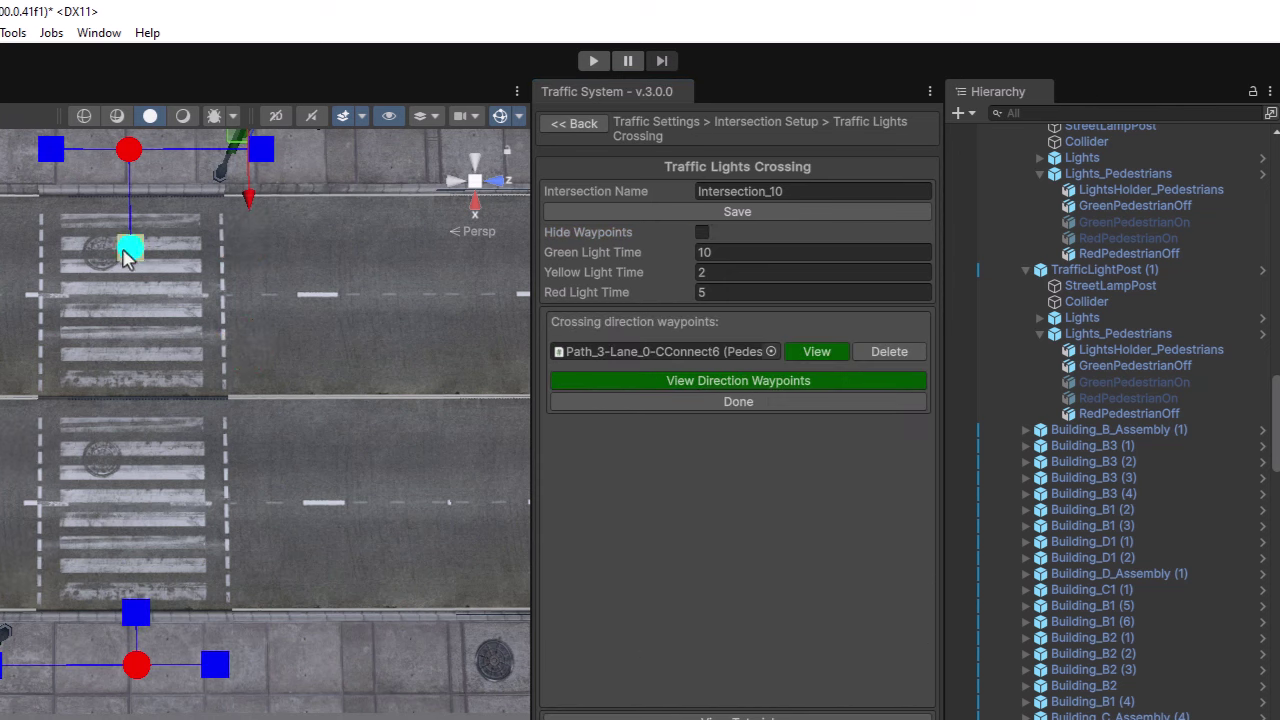
click(136, 612)
click(711, 422)
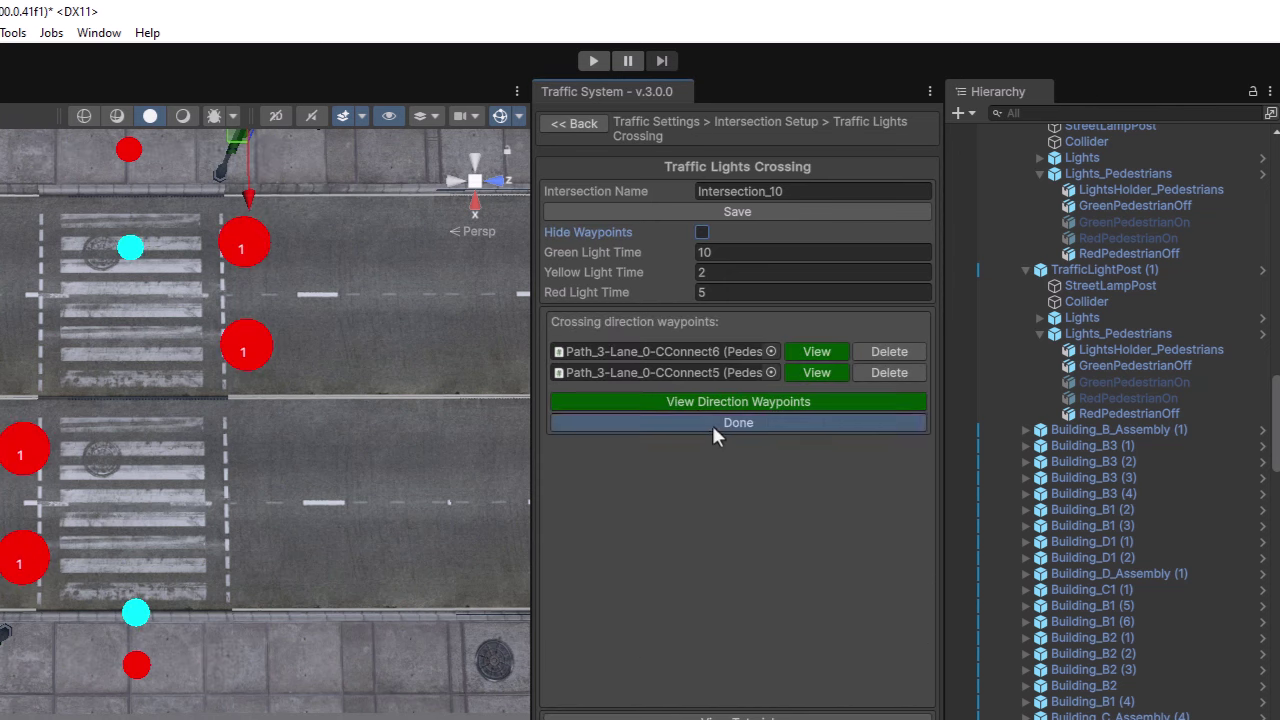
click(566, 122)
click(567, 122)
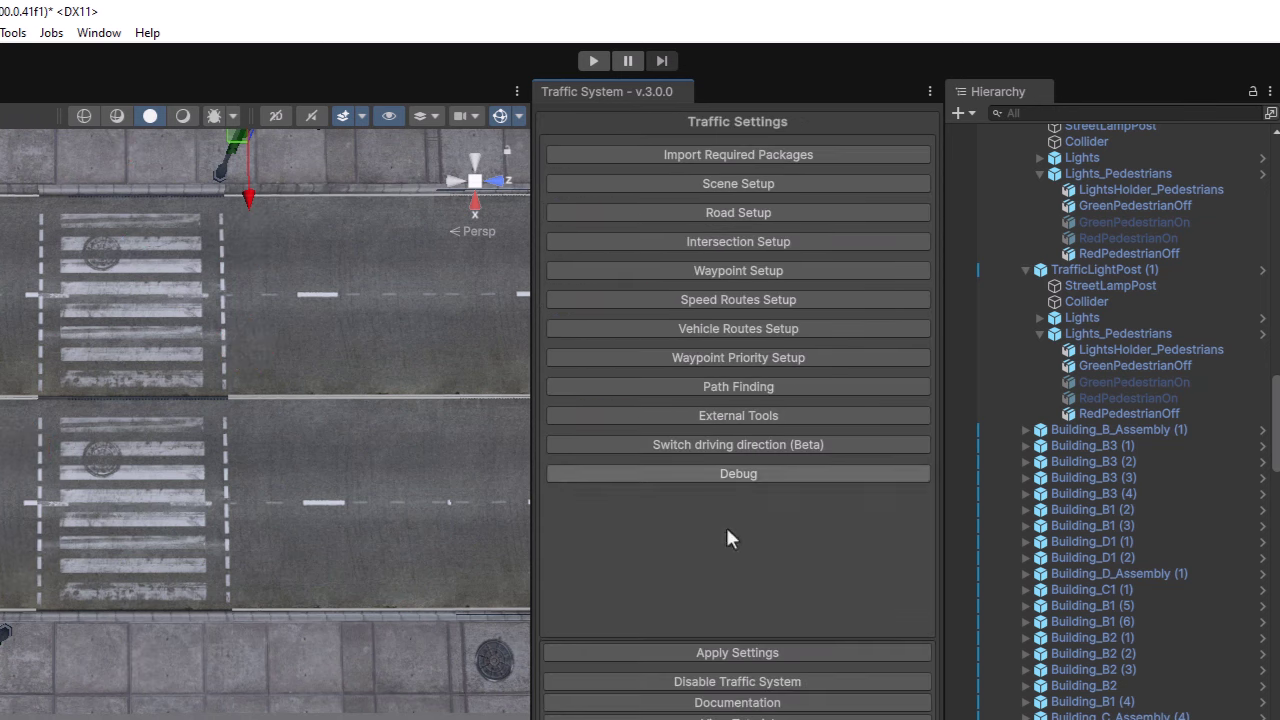
click(752, 656)
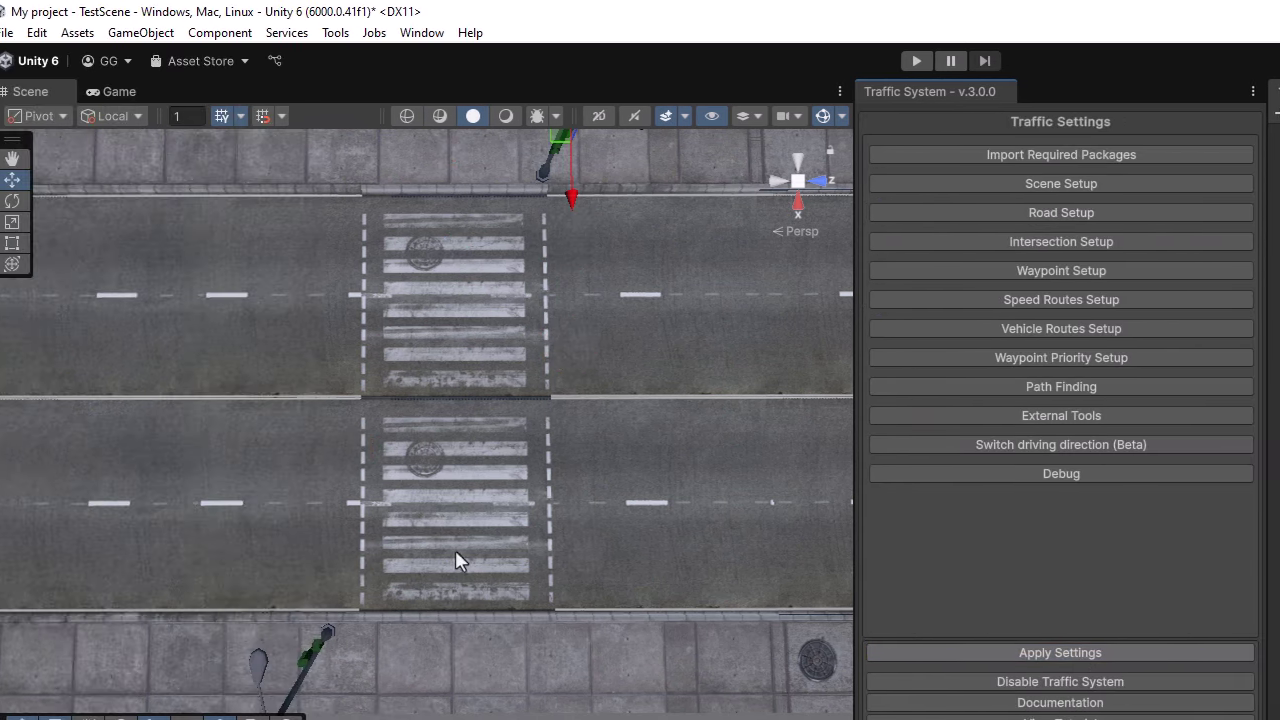
Move the player beside the traffic lights crossing, run the scene to watch the lights and pedestrians, and stop it
scroll(295, 455, down, 10)
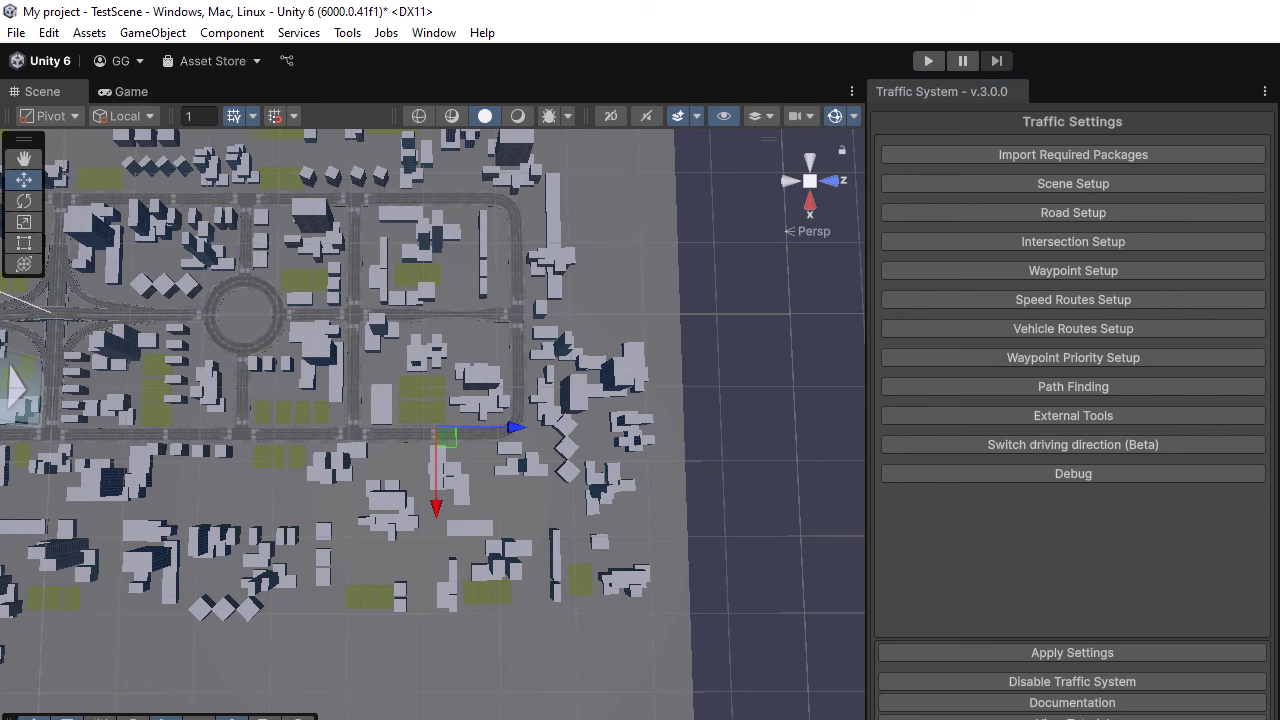
click(86, 220)
drag(130, 214, 426, 535)
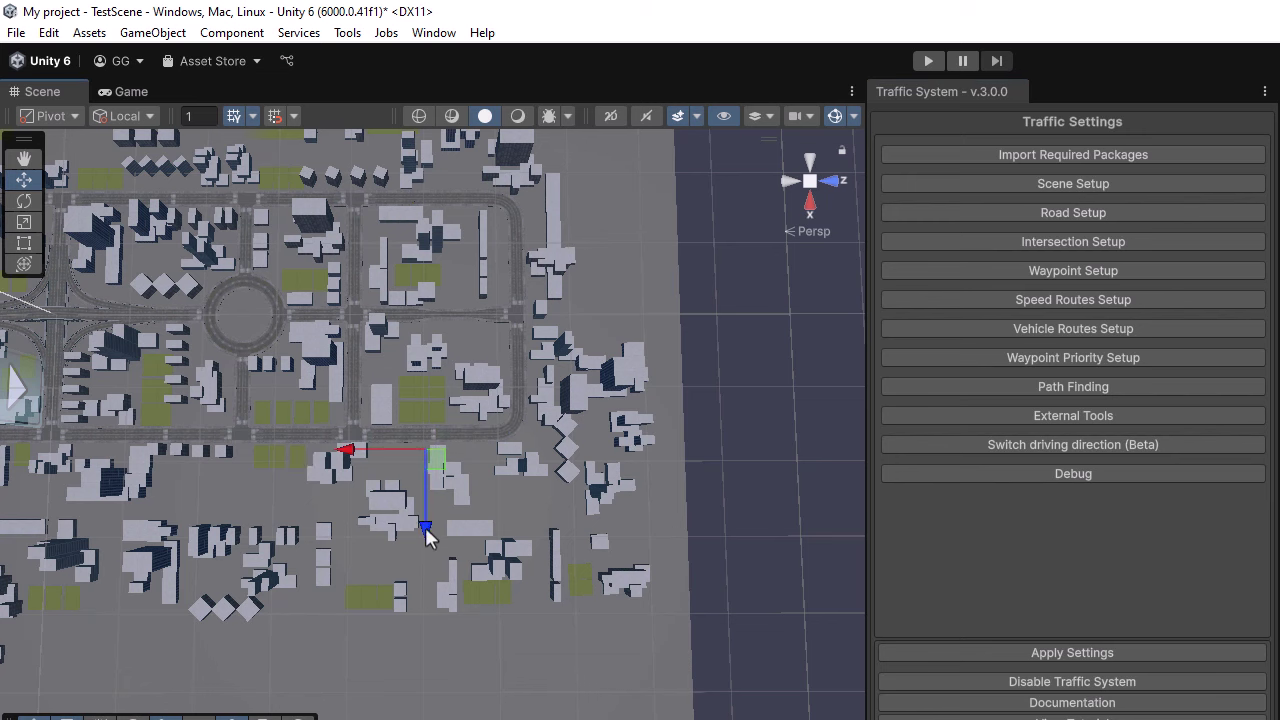
scroll(505, 345, up, 15)
click(926, 60)
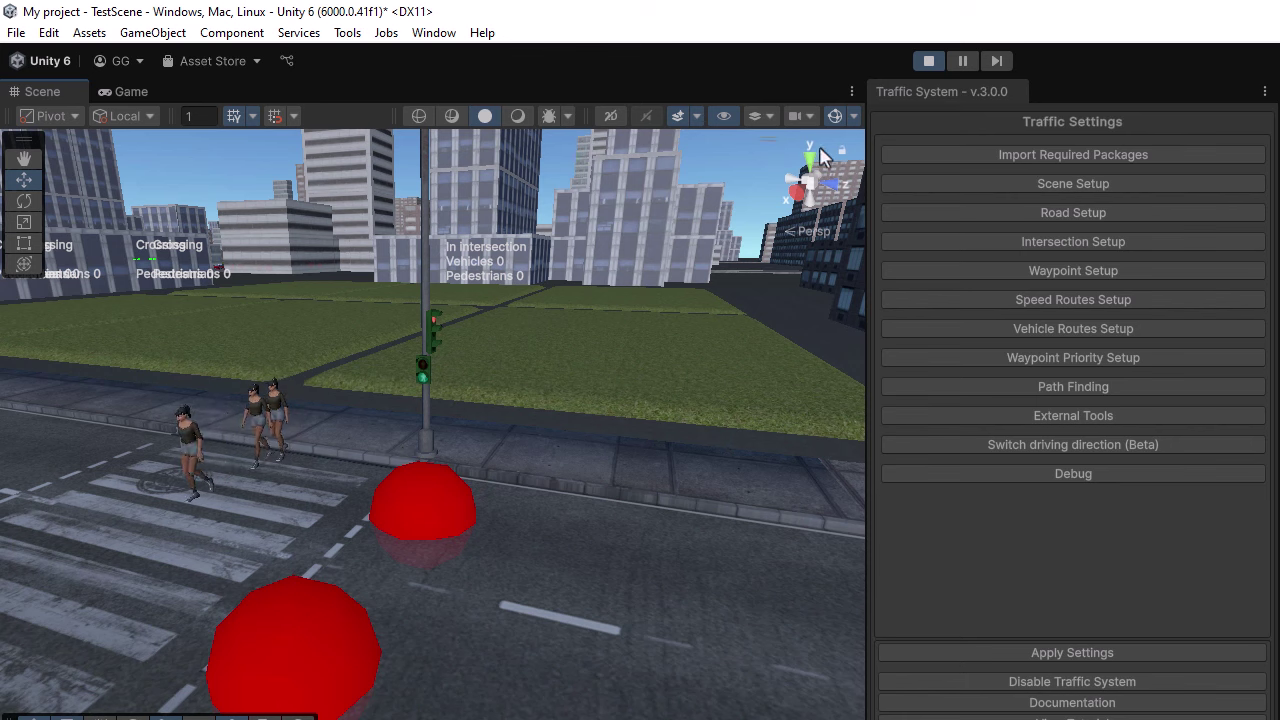
click(933, 60)
Examine the three-way priority intersection with STOP markings from above, including its stop and exit waypoints in the intersection setup
scroll(447, 424, down, 5)
right_drag(447, 424, 567, 506)
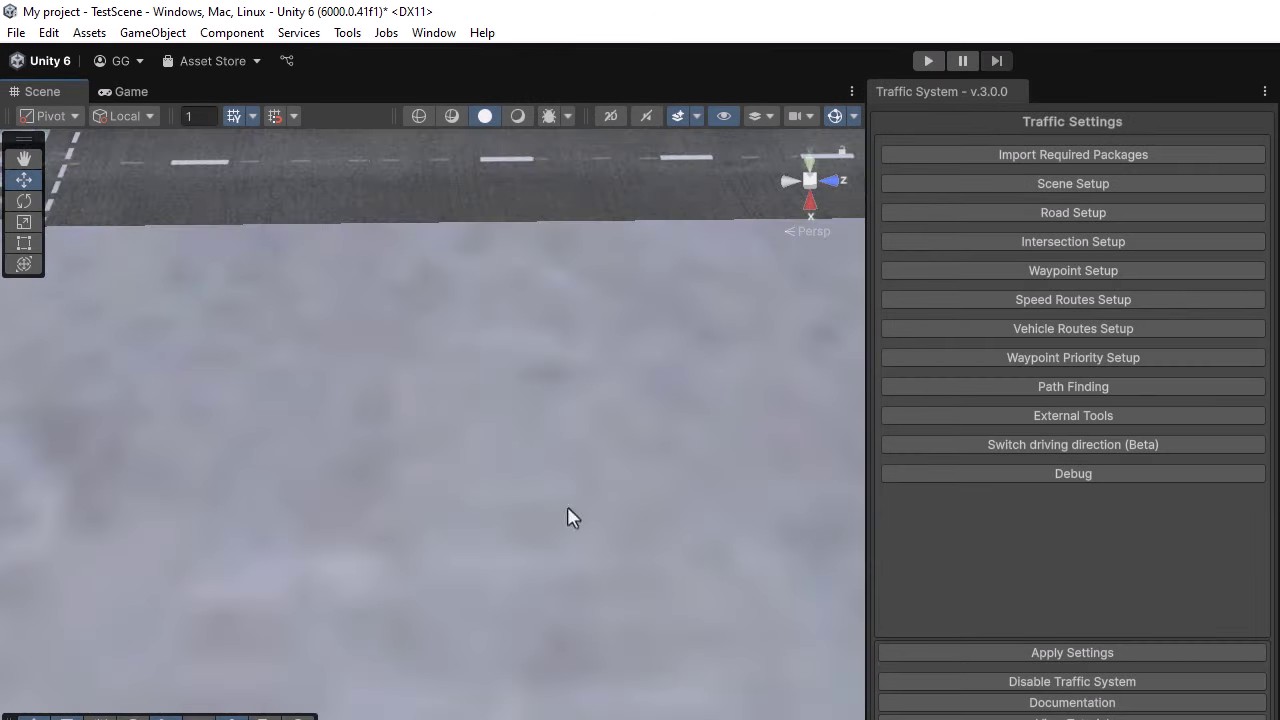
scroll(567, 506, down, 5)
middle_drag(355, 264, 563, 3)
scroll(448, 421, down, 3)
scroll(384, 438, up, 2)
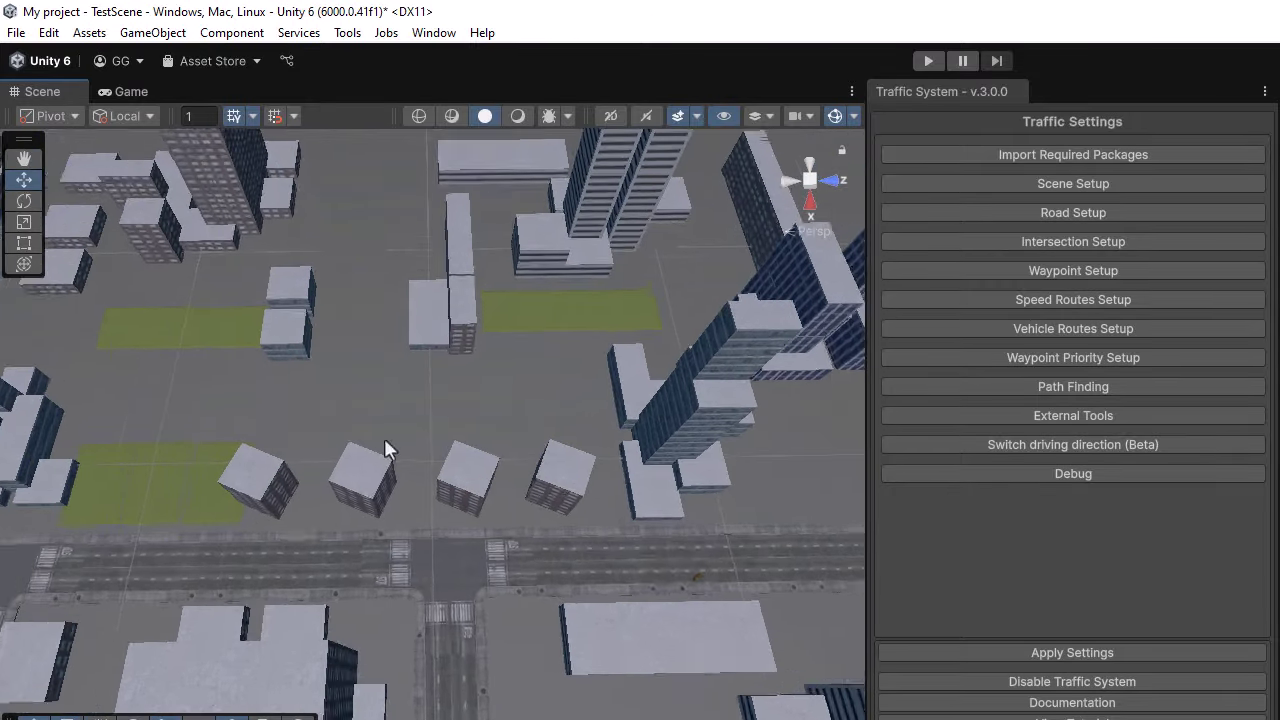
right_drag(384, 438, 443, 383)
scroll(443, 383, up, 9)
scroll(488, 407, down, 6)
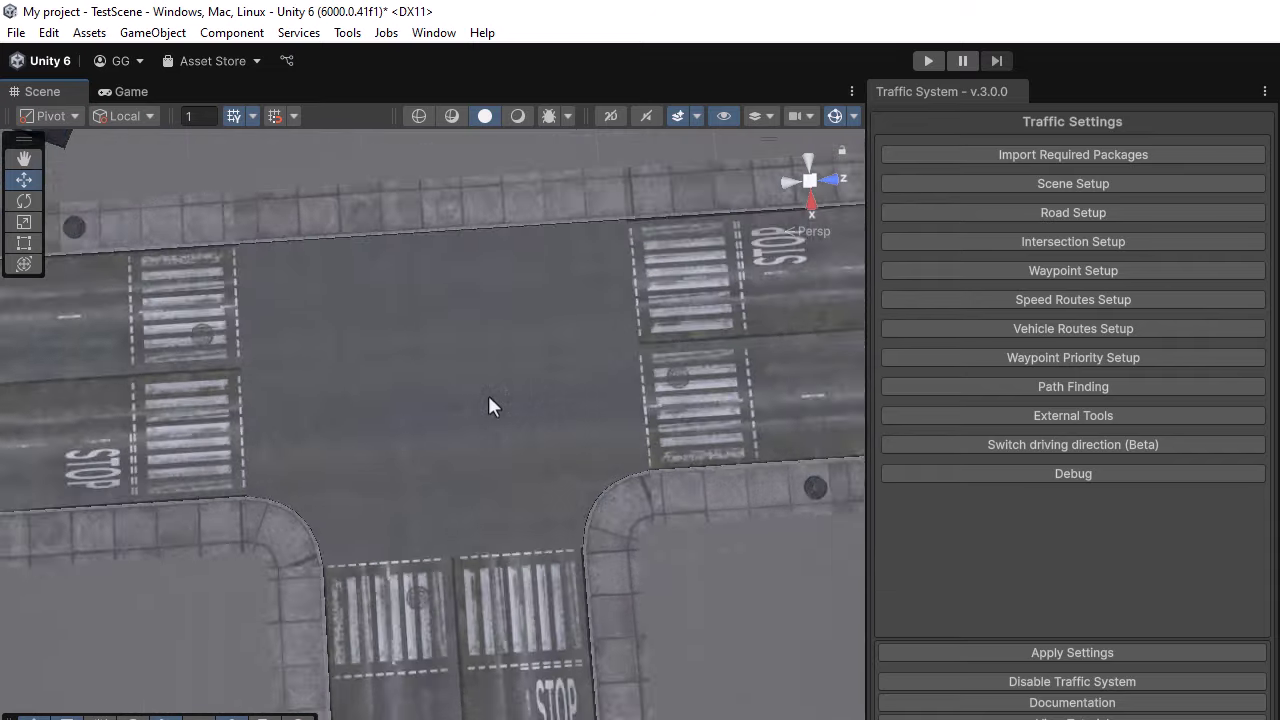
right_drag(617, 523, 578, 522)
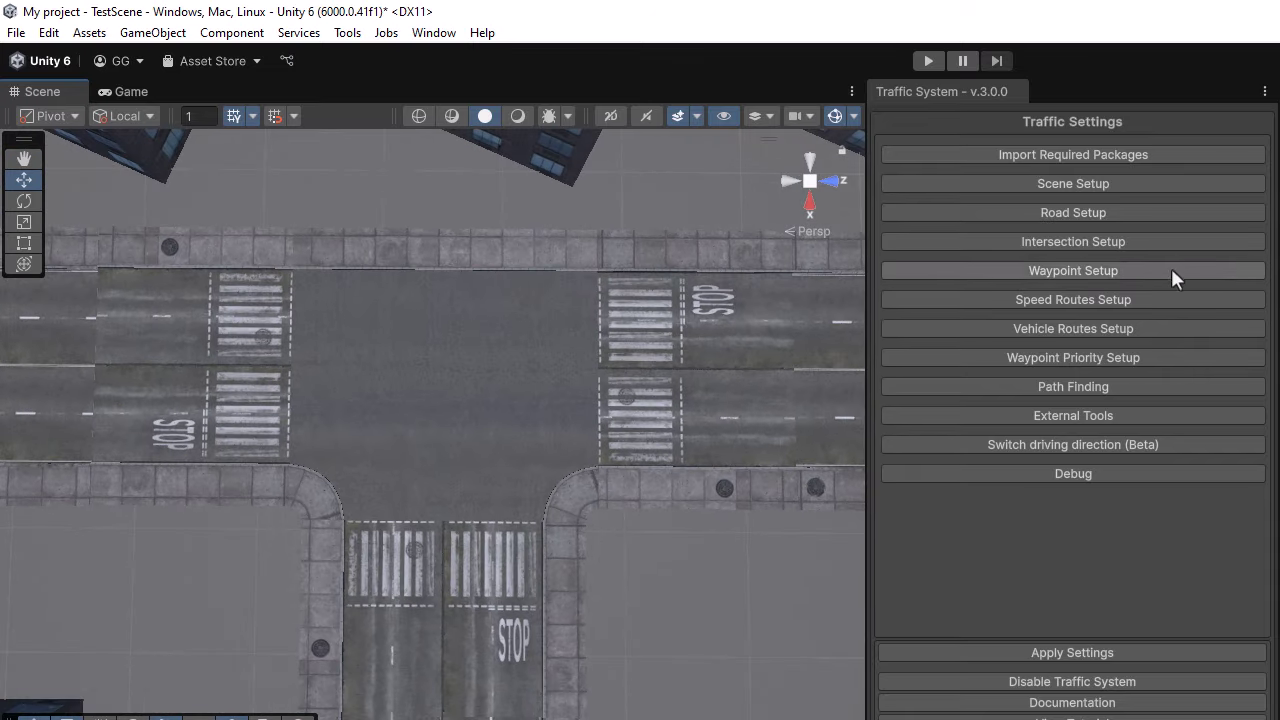
click(1085, 240)
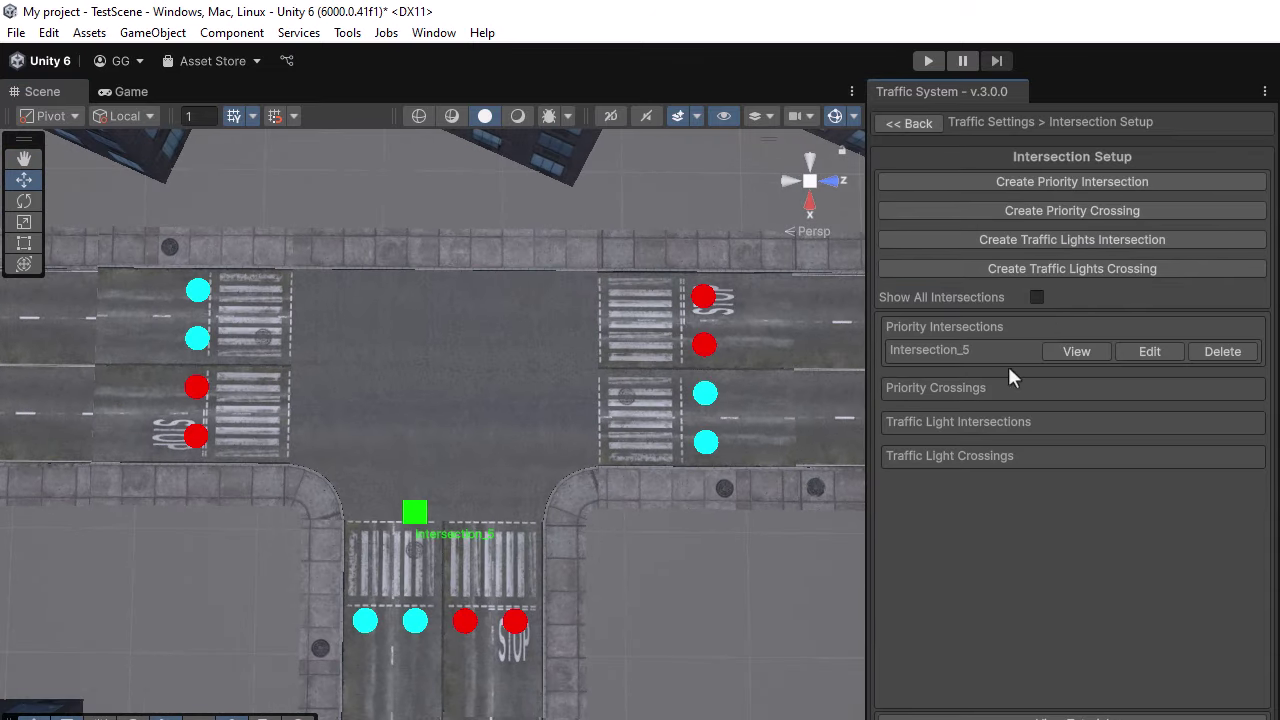
click(904, 122)
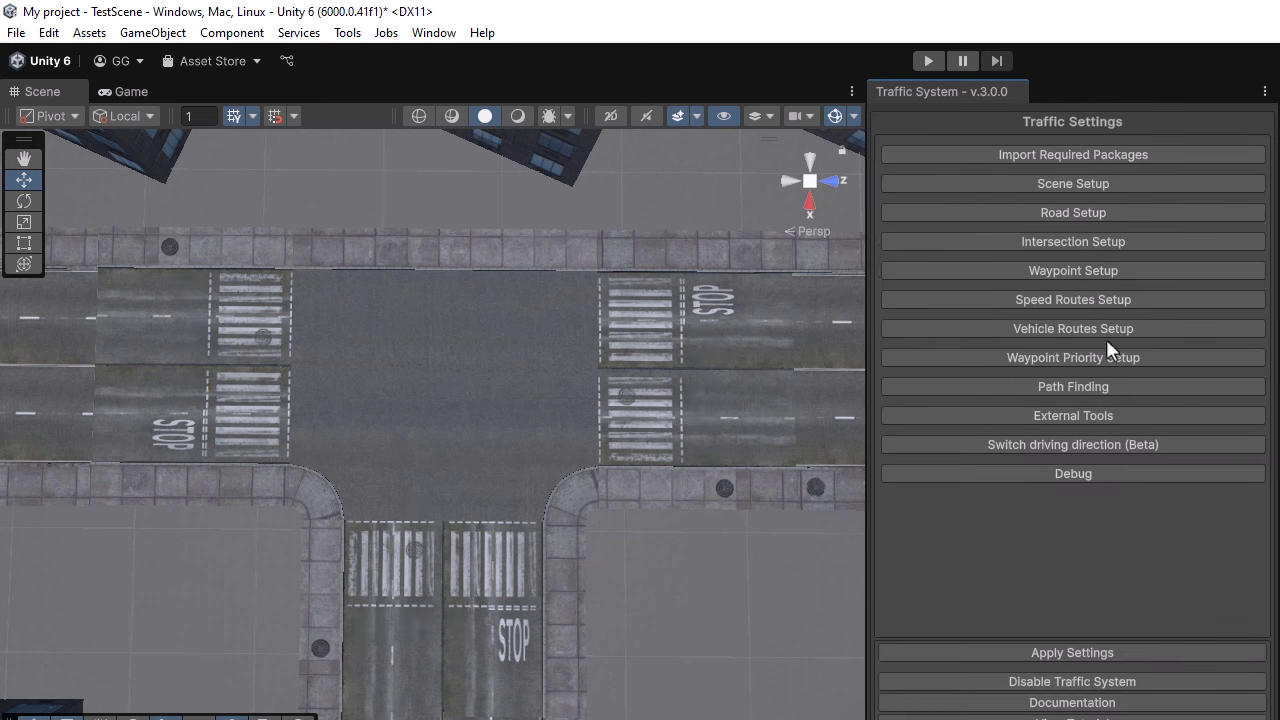
Create a priority crossing for the crosswalk on the three-way intersection's +Z arm, with the four lane waypoints just before it as stop waypoints
click(1078, 241)
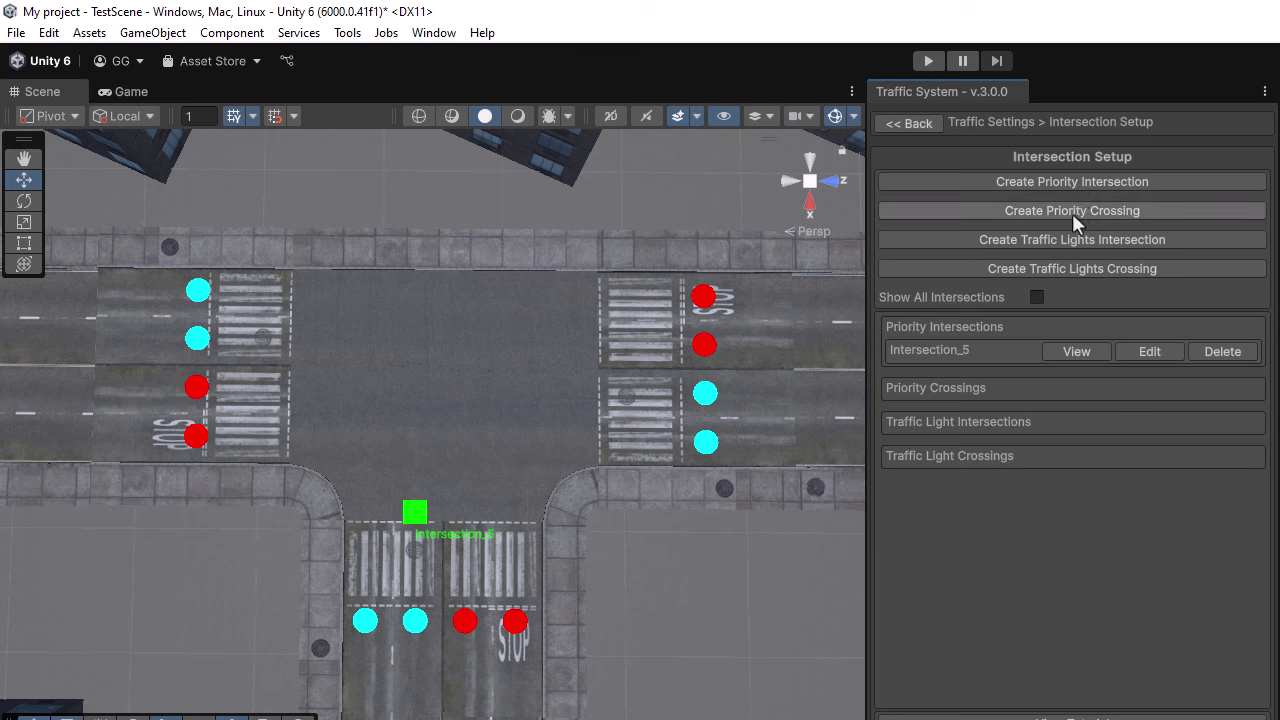
click(1072, 211)
click(953, 288)
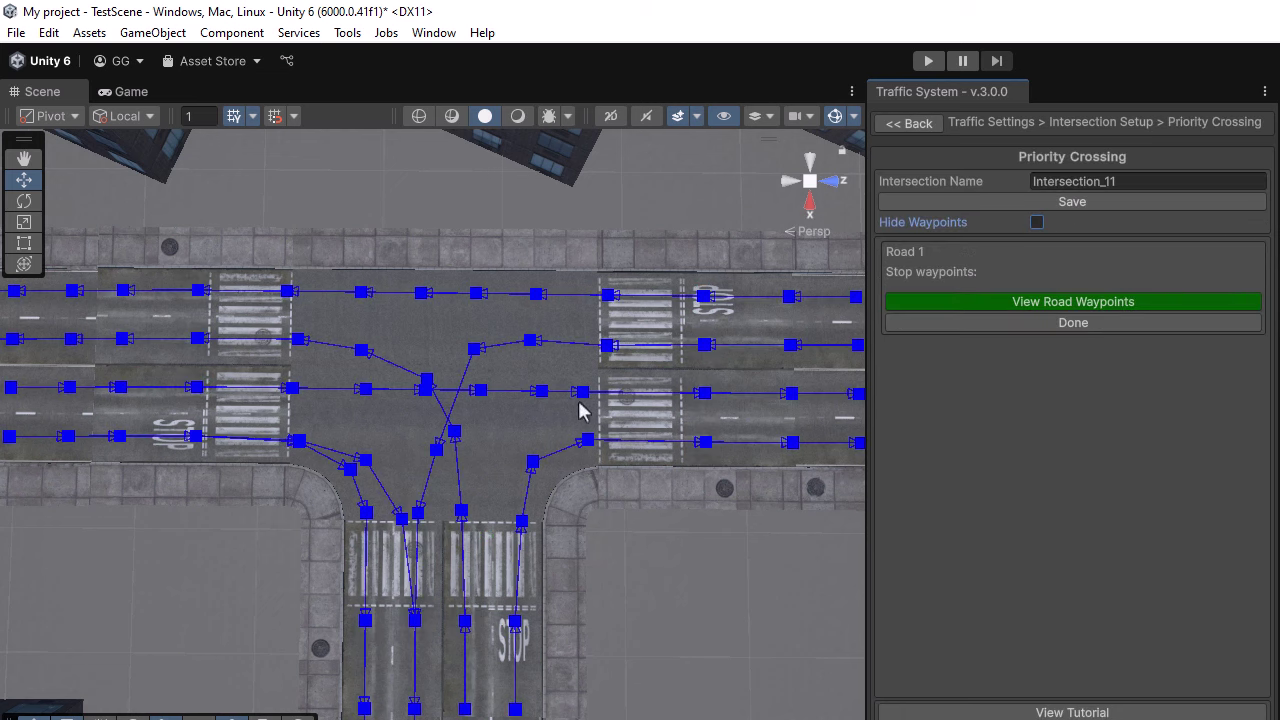
click(583, 395)
click(587, 440)
click(704, 345)
click(704, 297)
click(955, 406)
Add the sidewalk waypoints at both ends of that crosswalk as the priority crossing's pedestrian stop waypoints
click(960, 437)
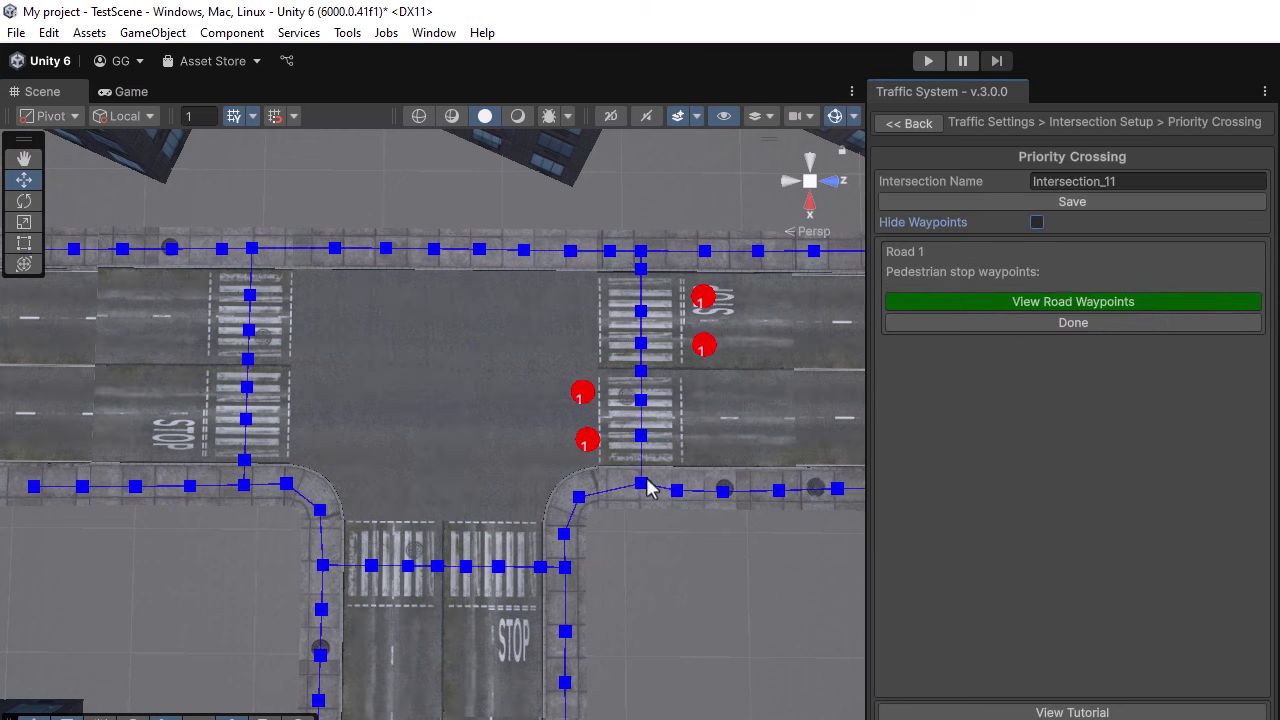
click(641, 483)
click(641, 251)
click(960, 364)
Add the crosswalk waypoints next to both pedestrian stops as the priority crossing's direction waypoints, finish the crossing, and return to Traffic Settings
click(963, 565)
click(640, 436)
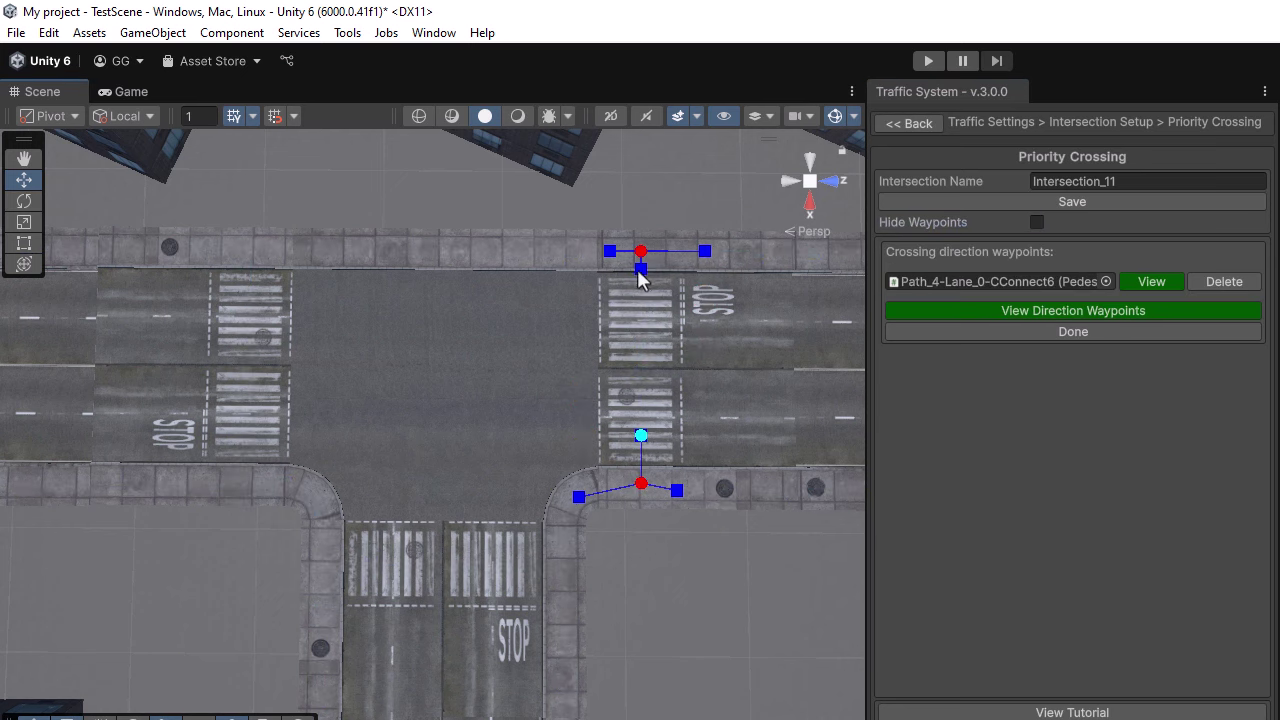
click(642, 271)
click(1000, 350)
click(911, 129)
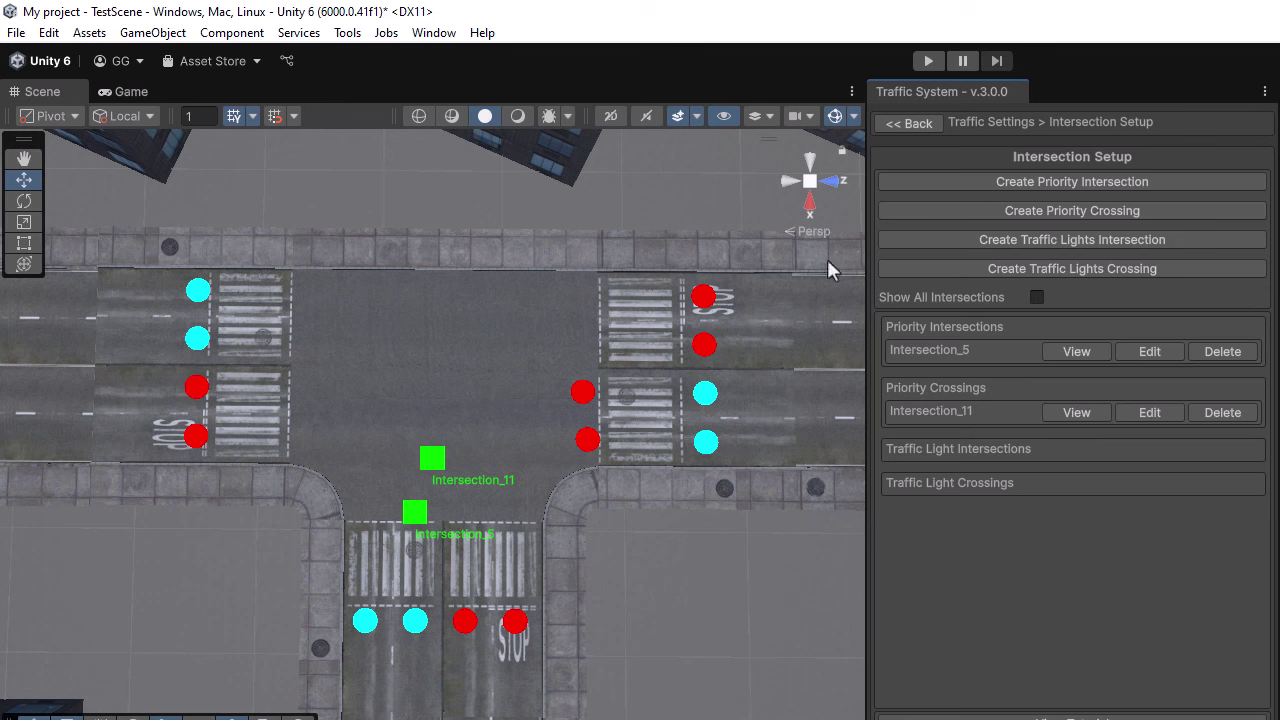
click(910, 124)
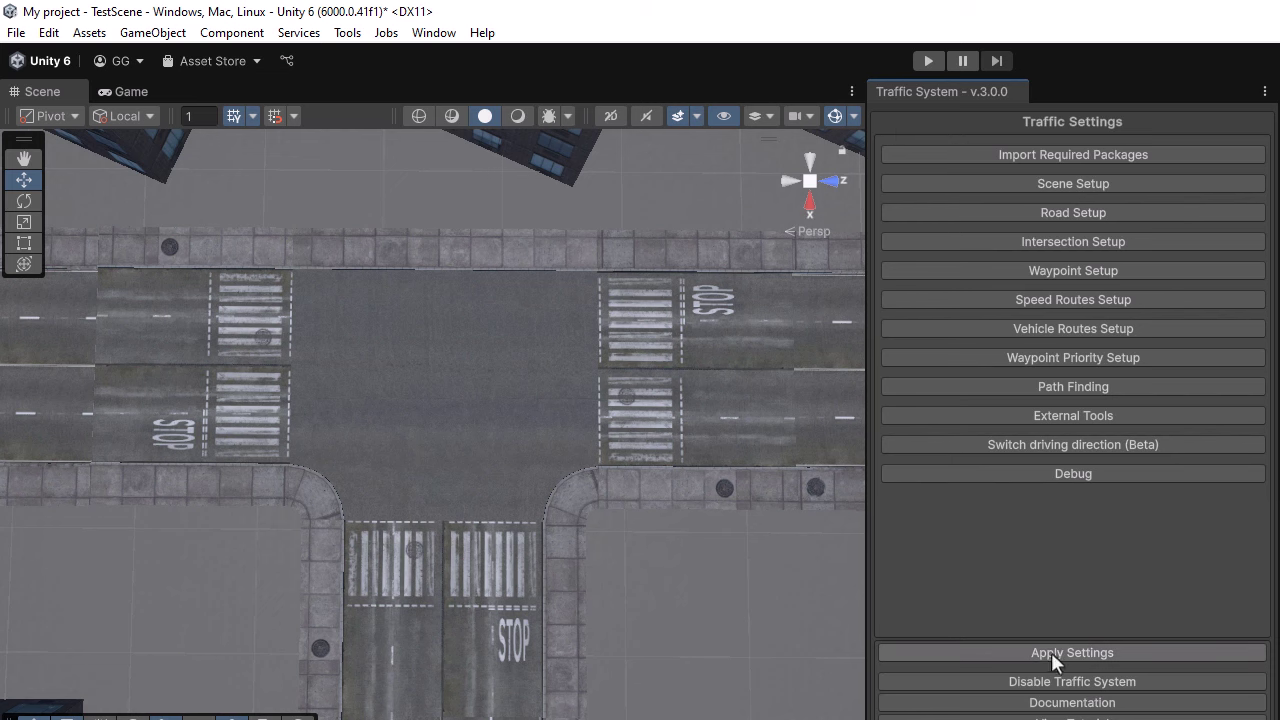
Move the player from the lower road to beside the three-way intersection
scroll(635, 440, down, 10)
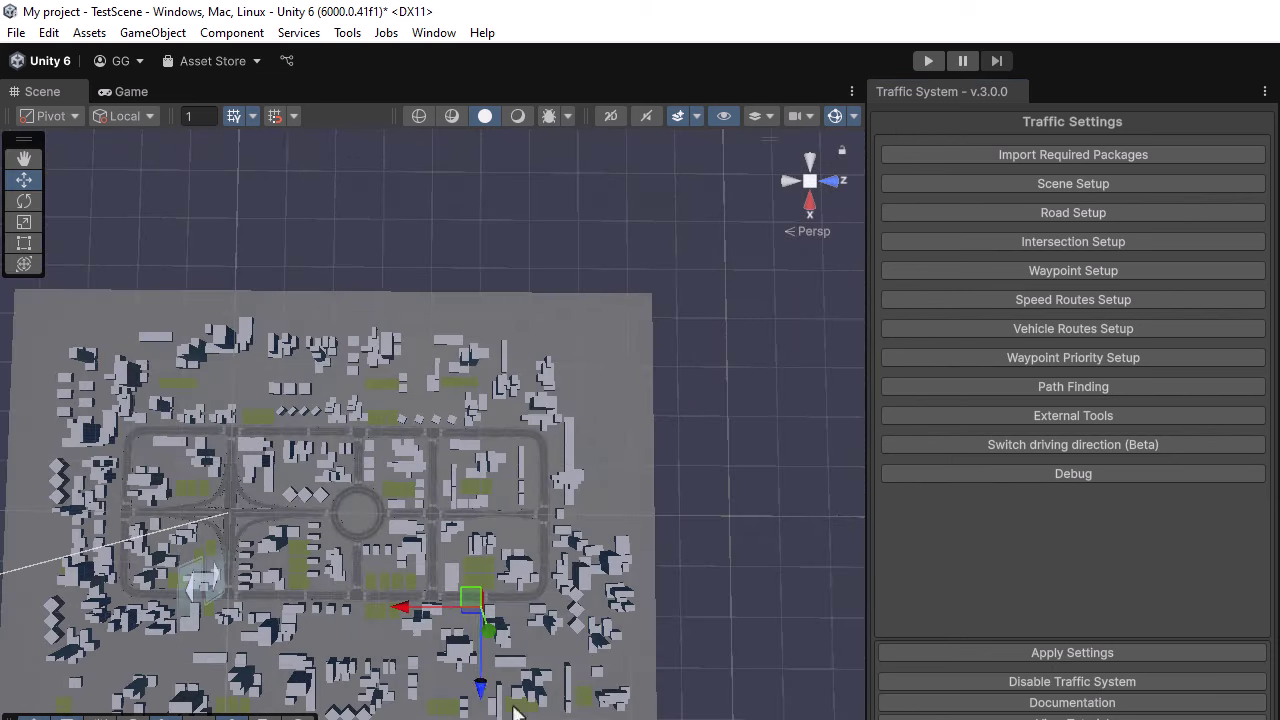
scroll(343, 449, up, 10)
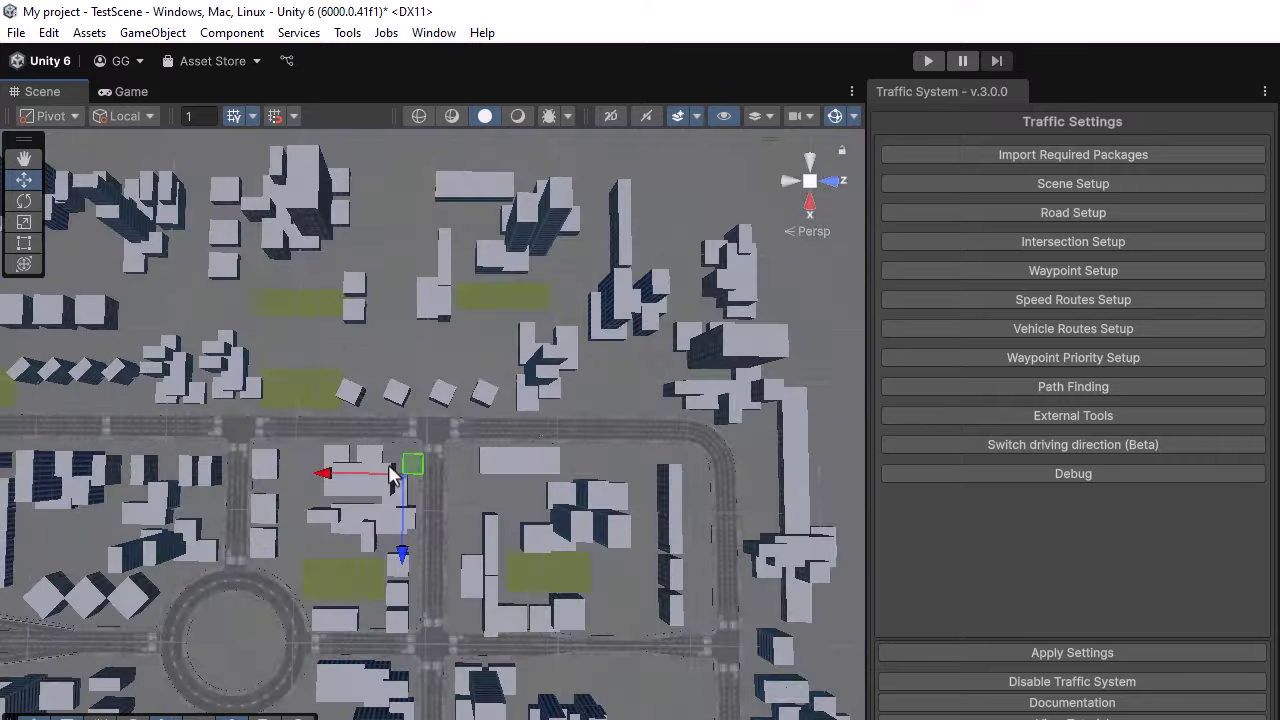
scroll(397, 340, up, 6)
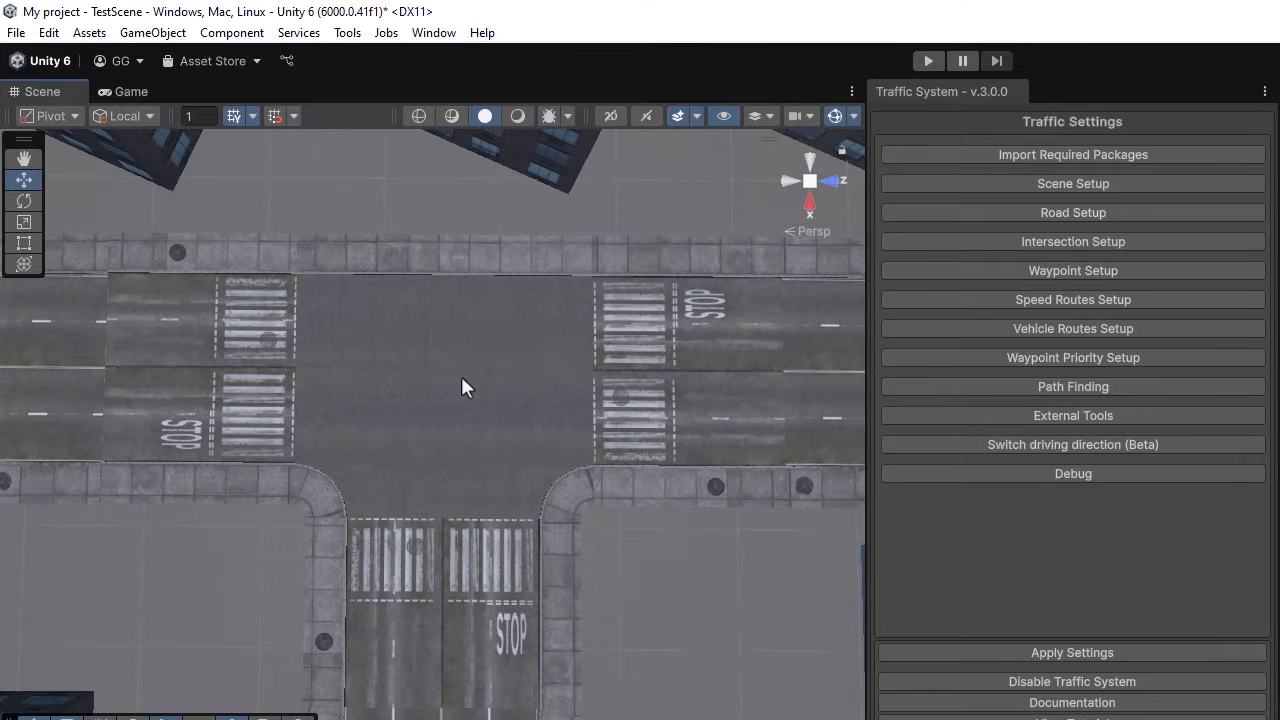
Run the scene, watch vehicles and pedestrians at the three-way intersection and its priority crossing from above, and stop it
click(927, 62)
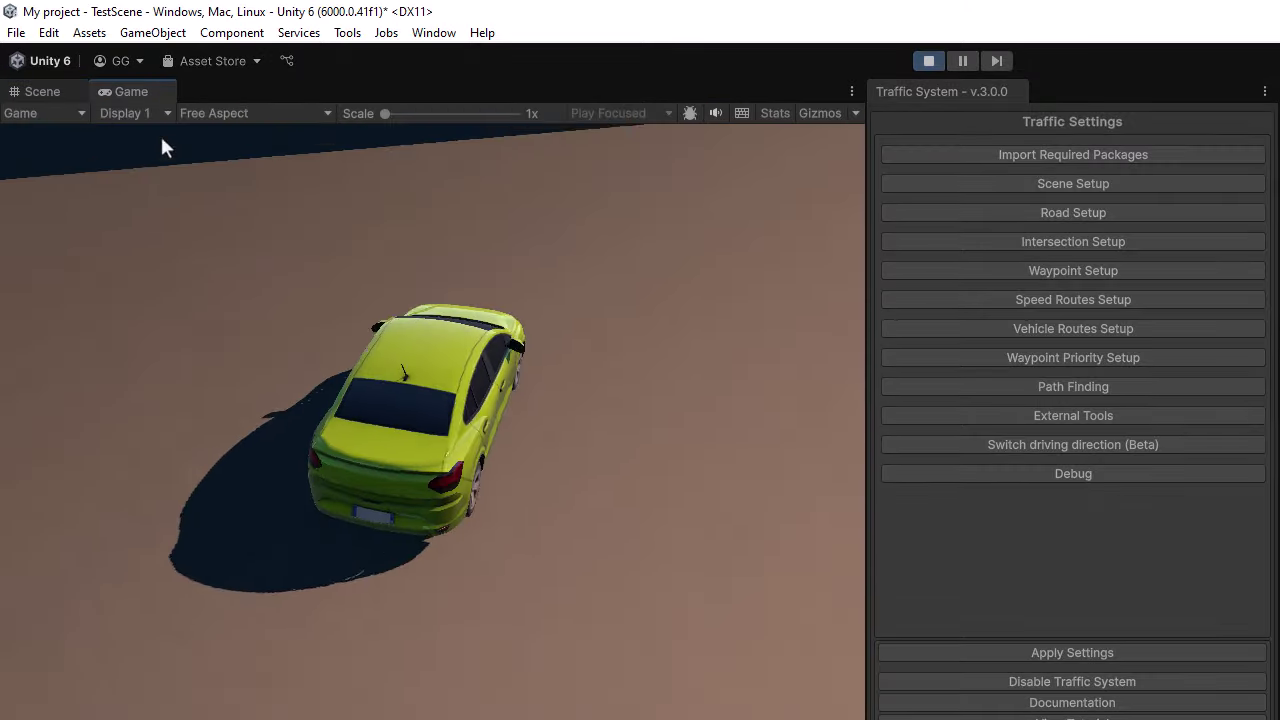
click(42, 91)
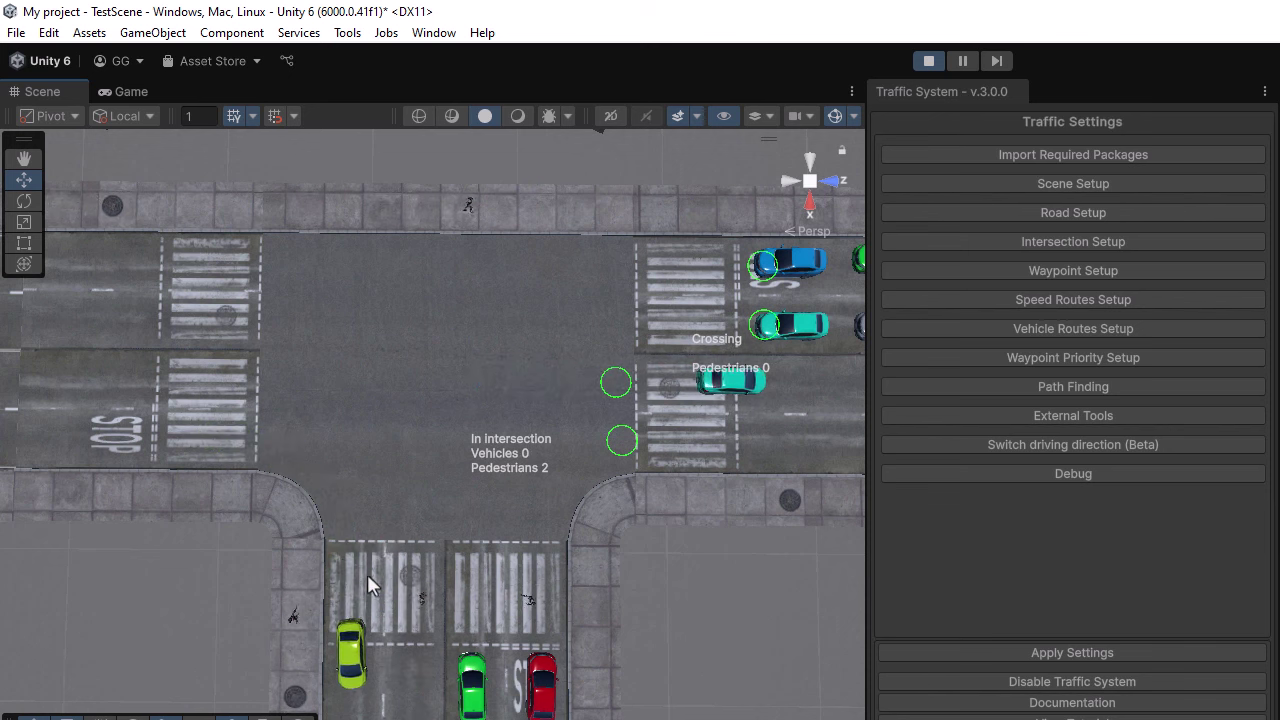
click(929, 62)
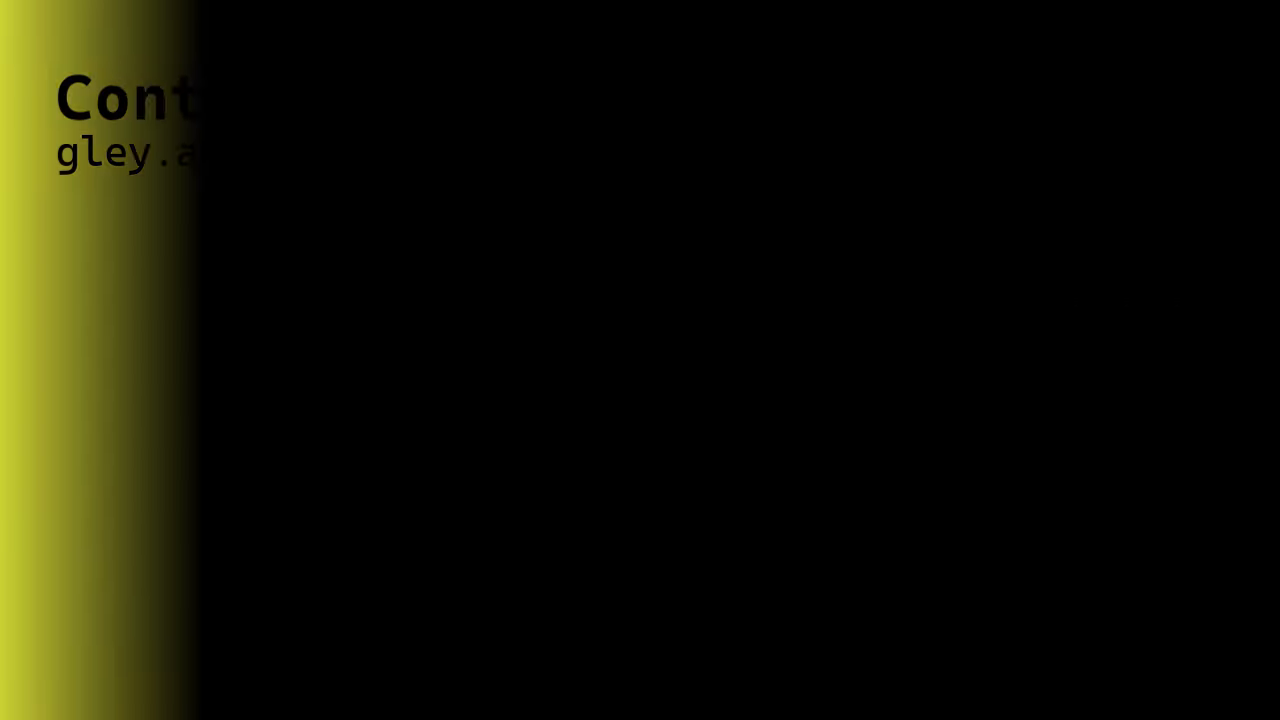